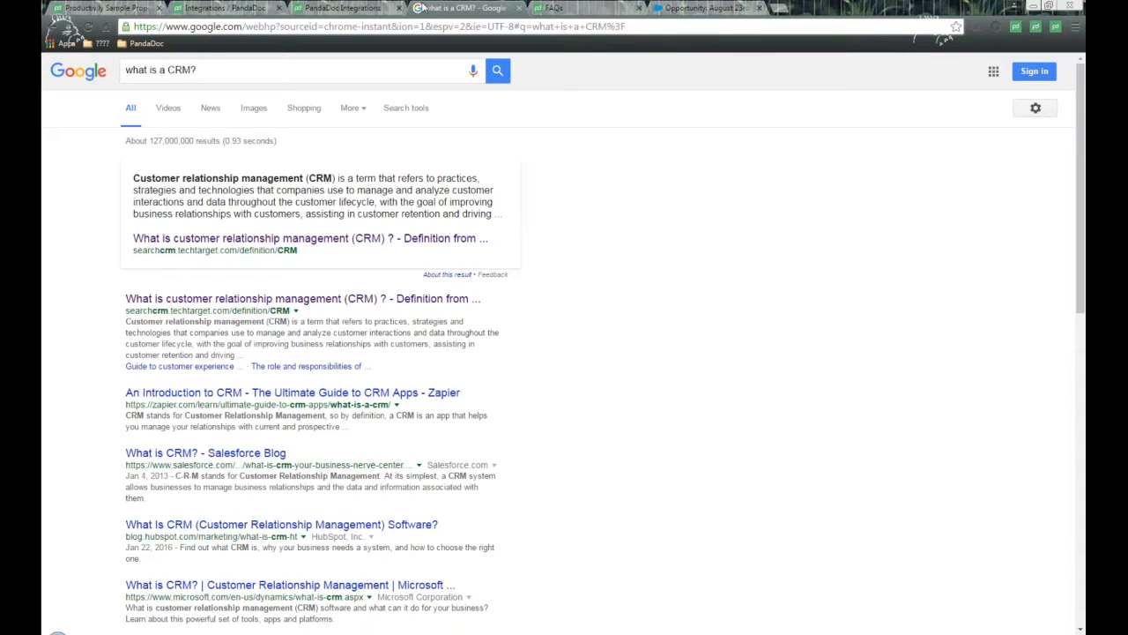
Close the "what is a CRM?" search results and check the CRM webinar outline image in Windows Photo Viewer, returning to Chrome's PandaDoc integrations page.
click(521, 7)
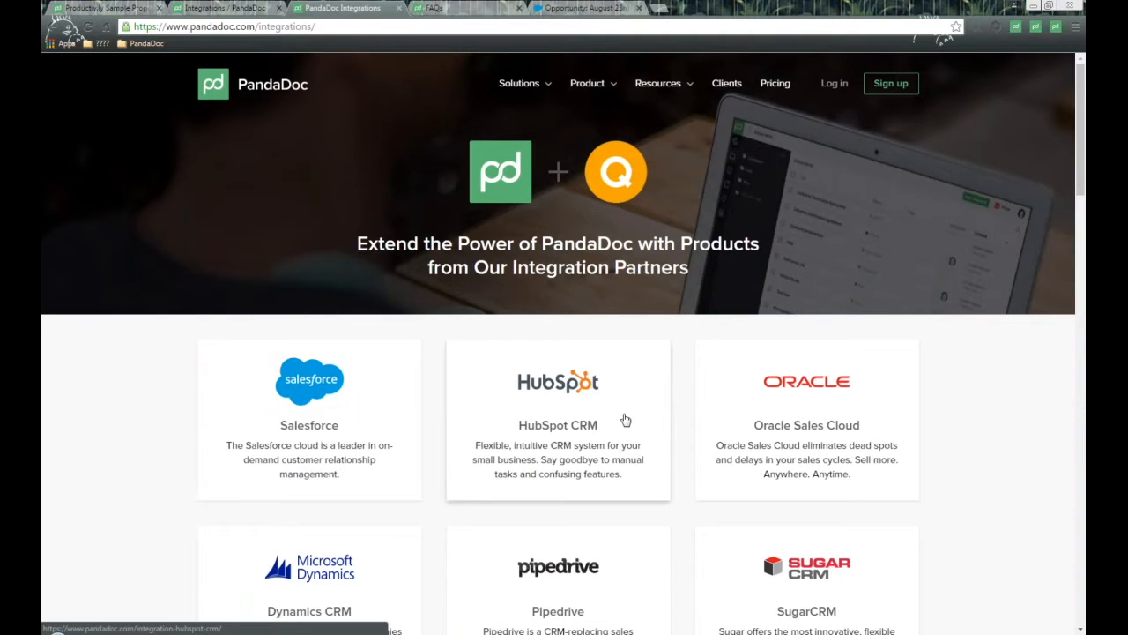
click(535, 633)
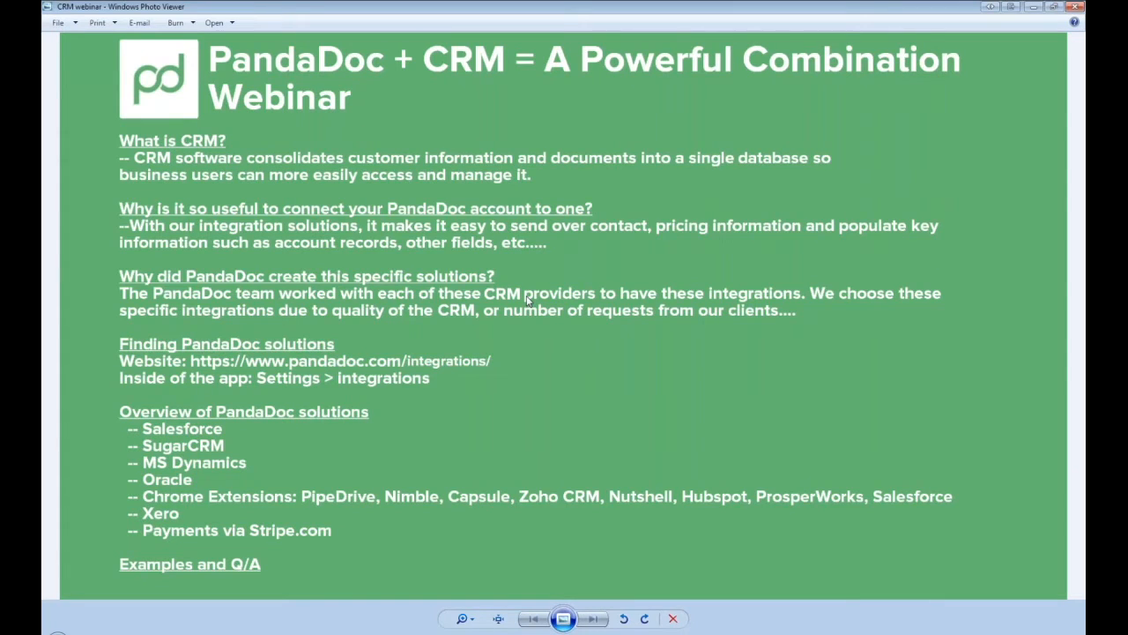
click(1034, 7)
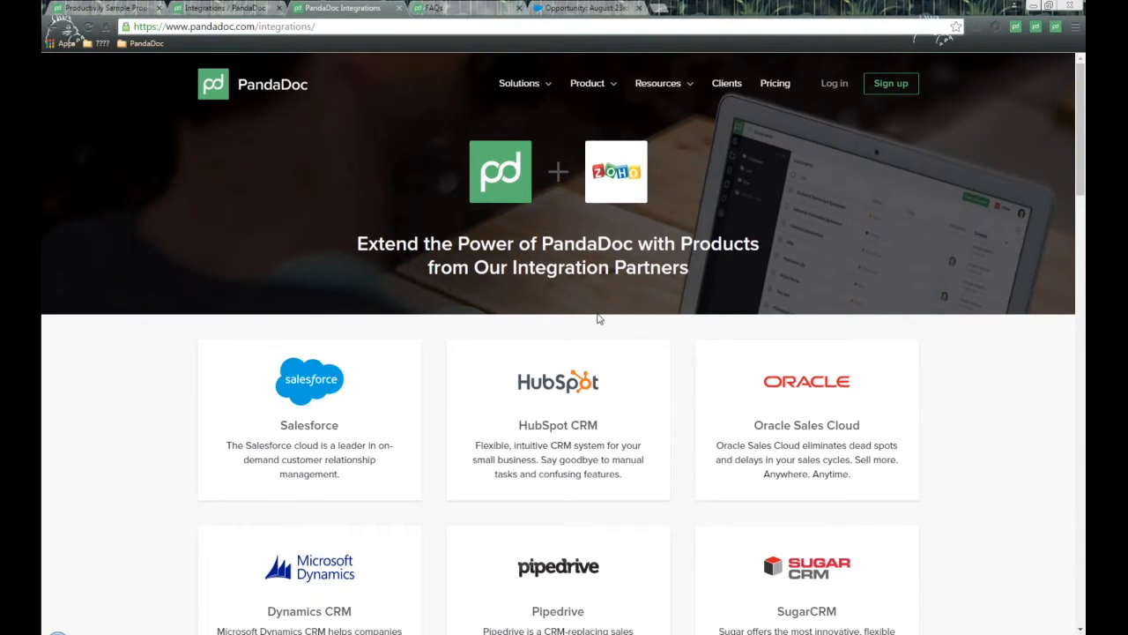
key(alt+Tab)
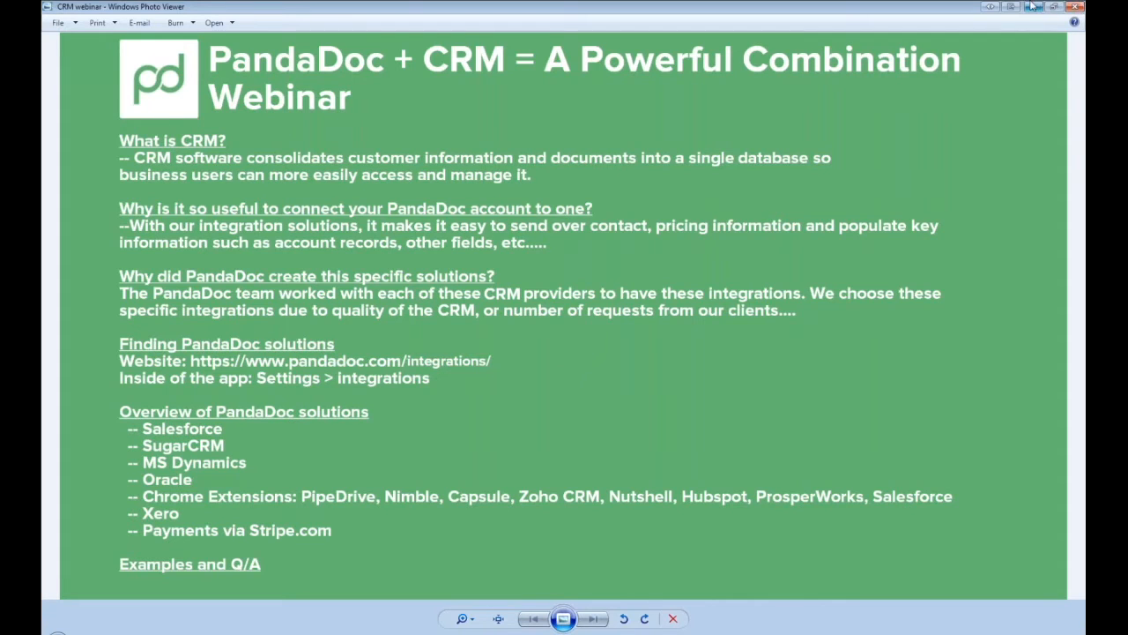
key(alt+Tab)
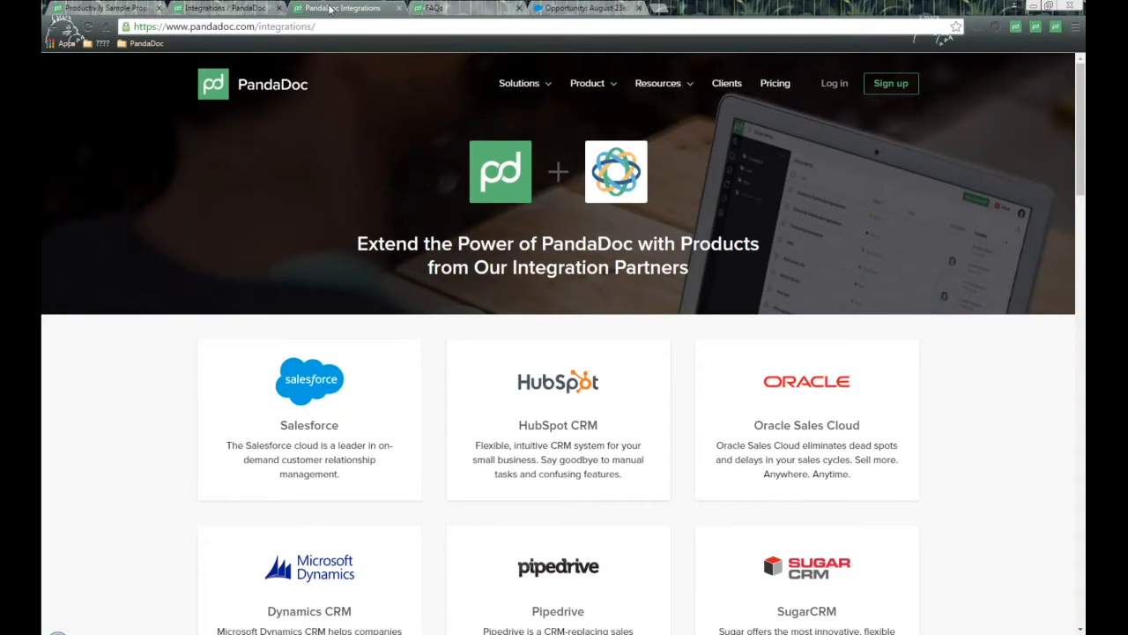
Open the Integrations page listed under Product on the PandaDoc website.
mouse_move(605, 88)
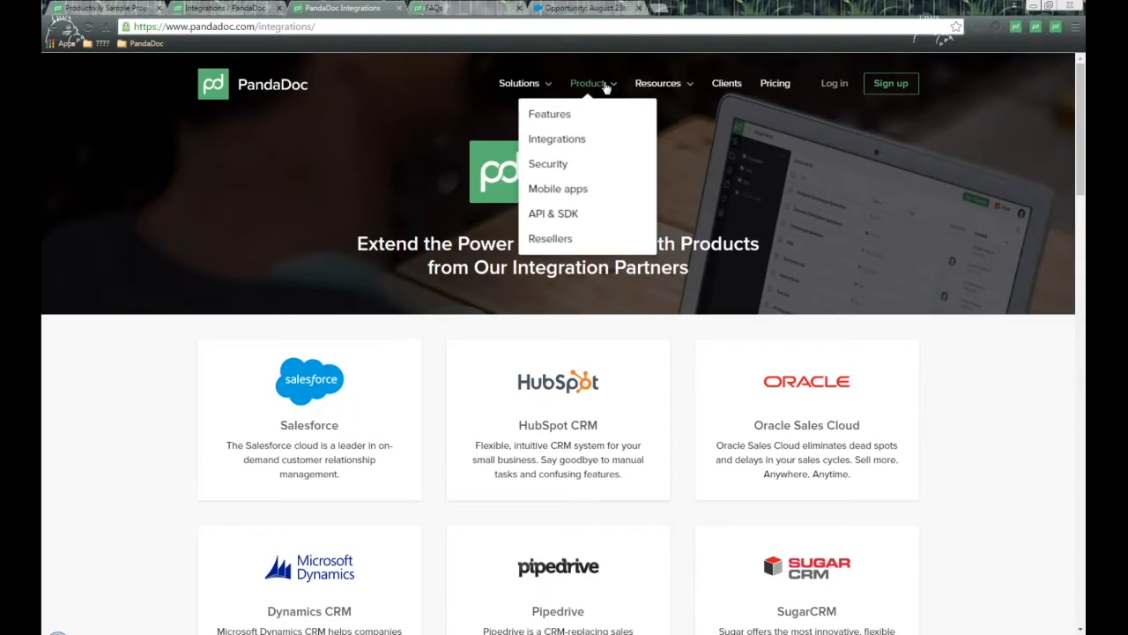
click(539, 129)
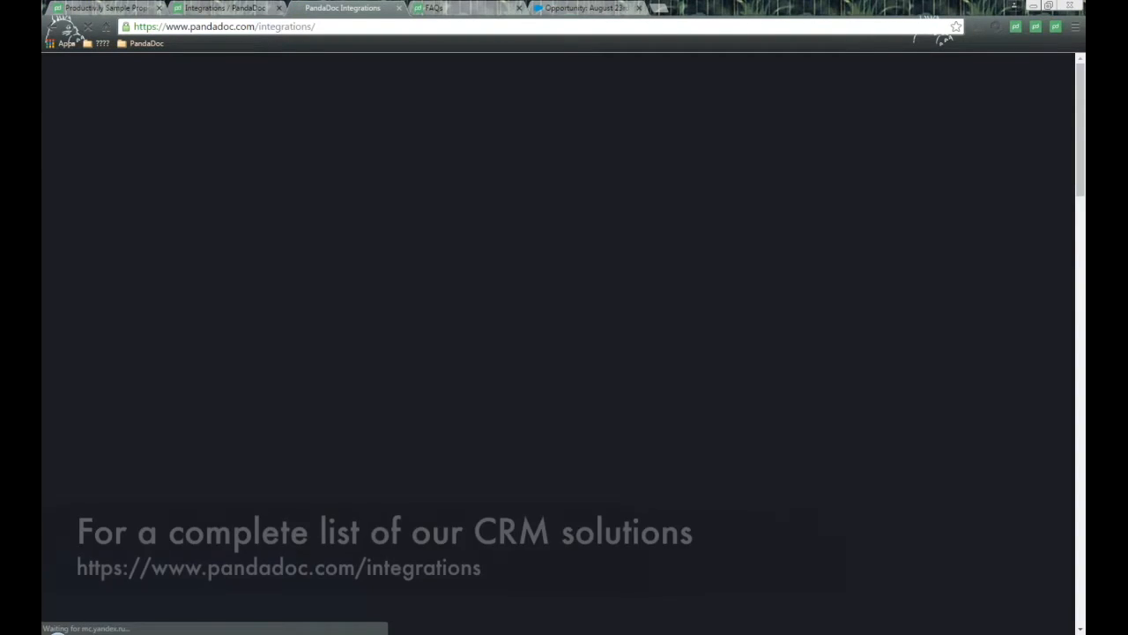
key(ctrl+l)
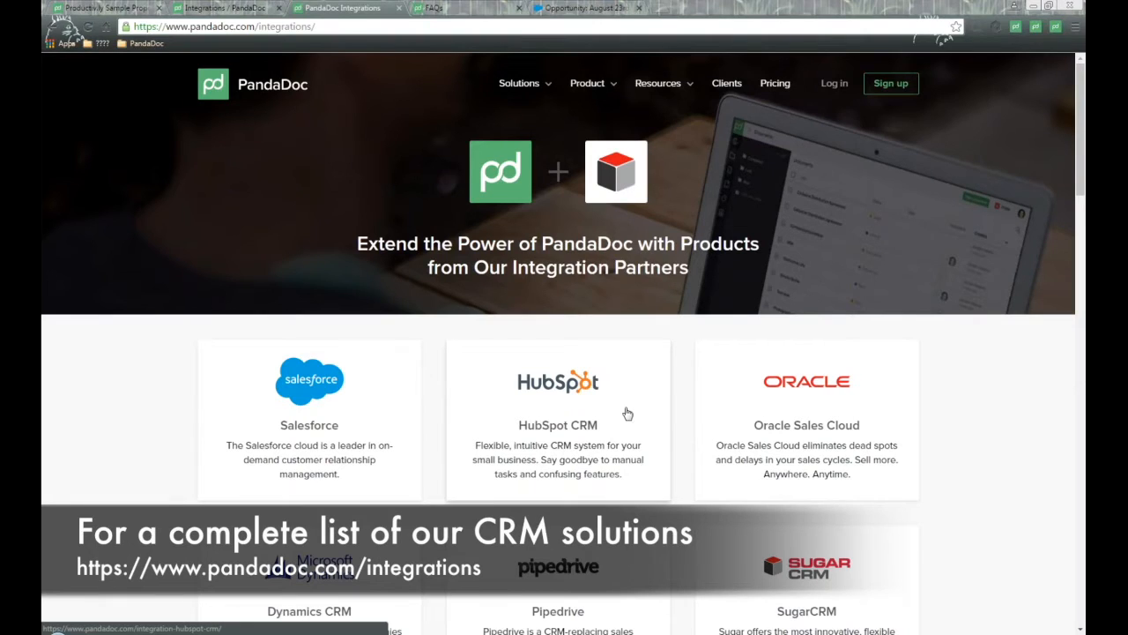
Look through the integration partner cards, from Salesforce and HubSpot CRM down to Xero, Stripe and Zendesk.
scroll(986, 403, down, 1)
scroll(985, 402, down, 2)
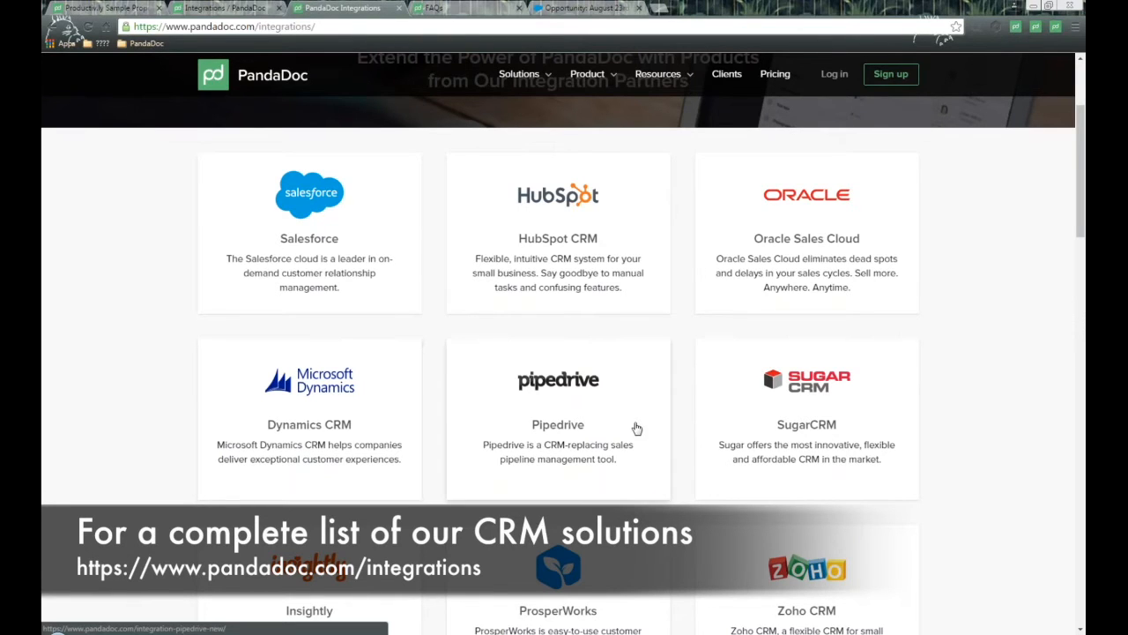
scroll(800, 404, down, 1)
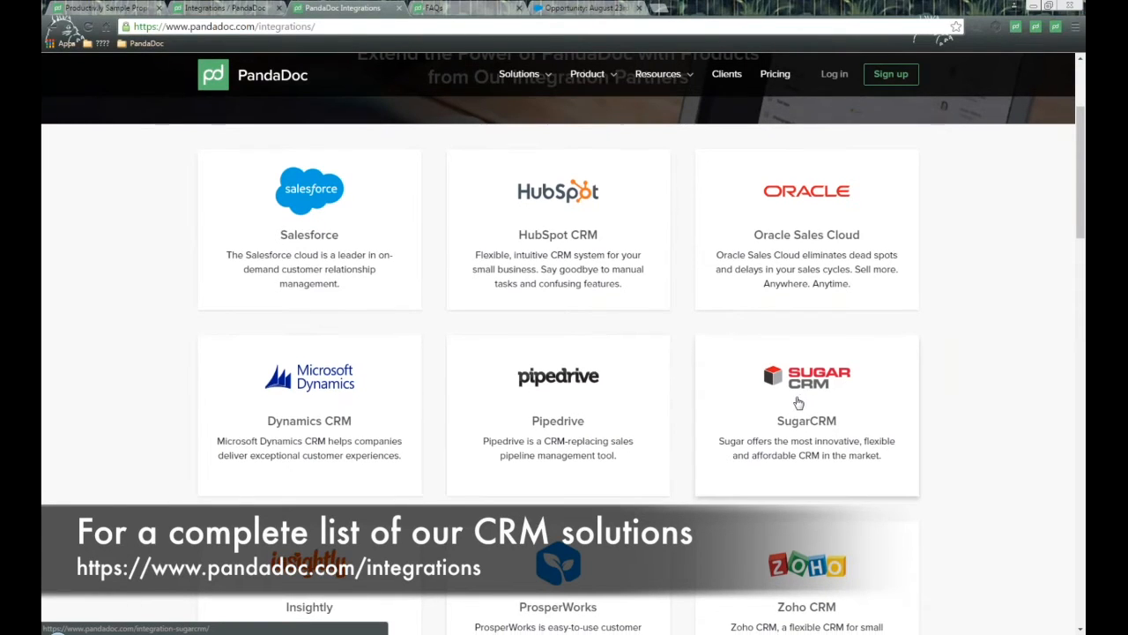
scroll(798, 402, down, 2)
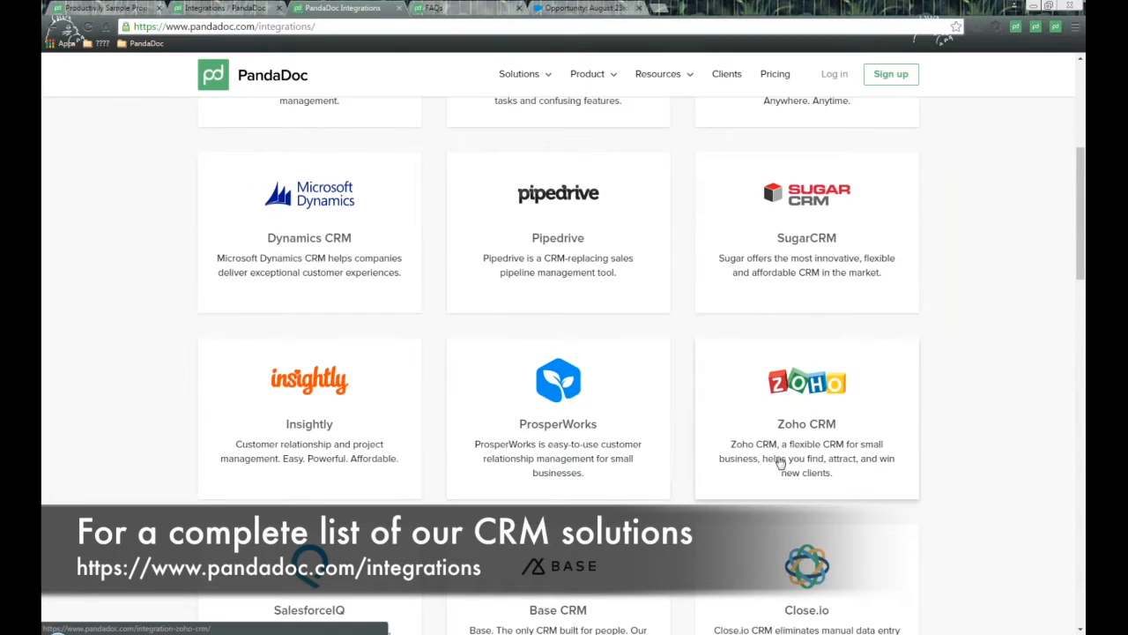
scroll(748, 408, down, 1)
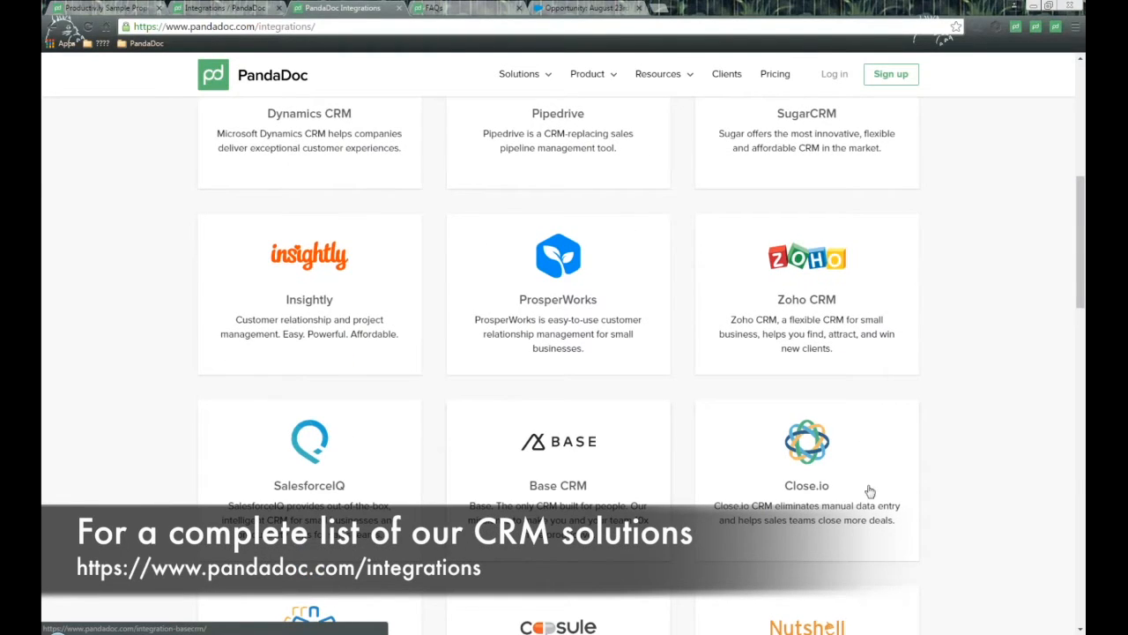
scroll(820, 449, down, 2)
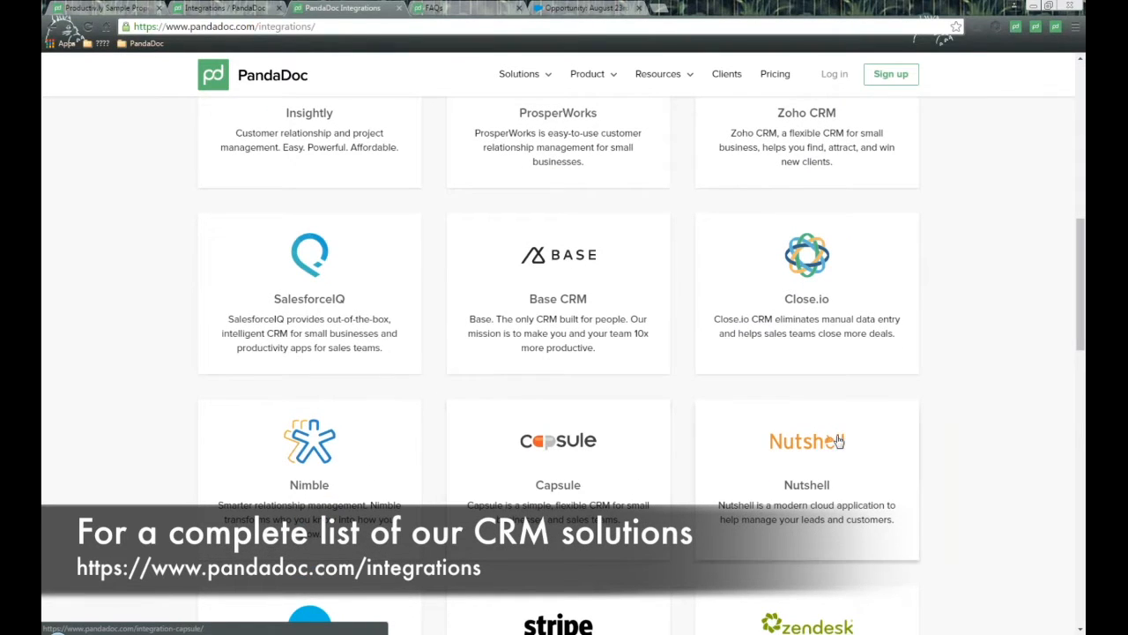
scroll(744, 428, down, 2)
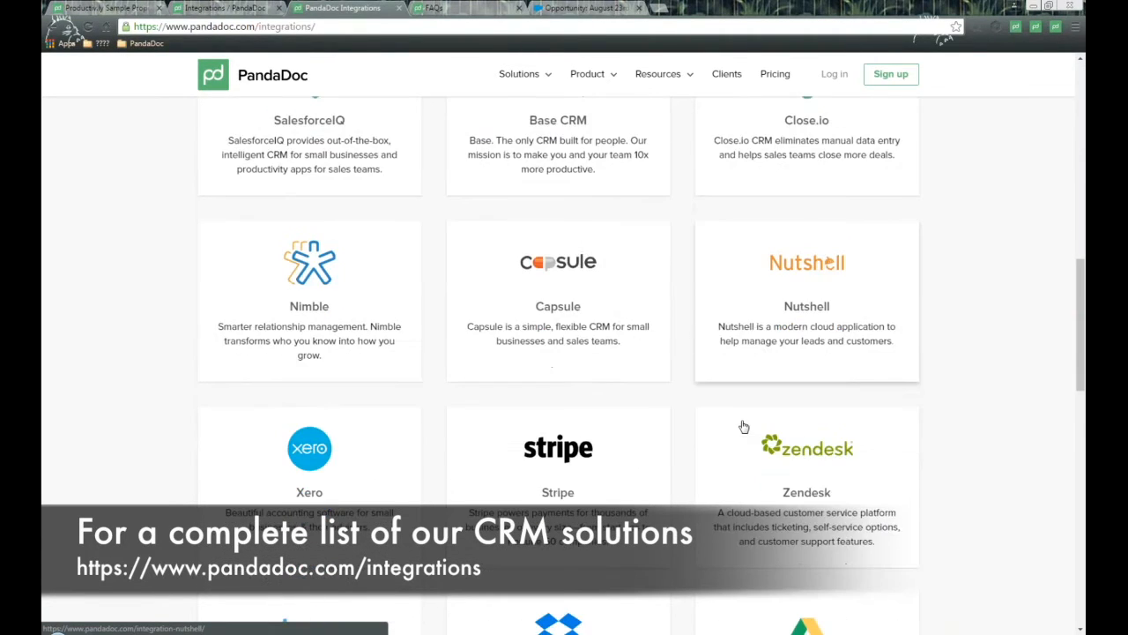
scroll(743, 427, down, 1)
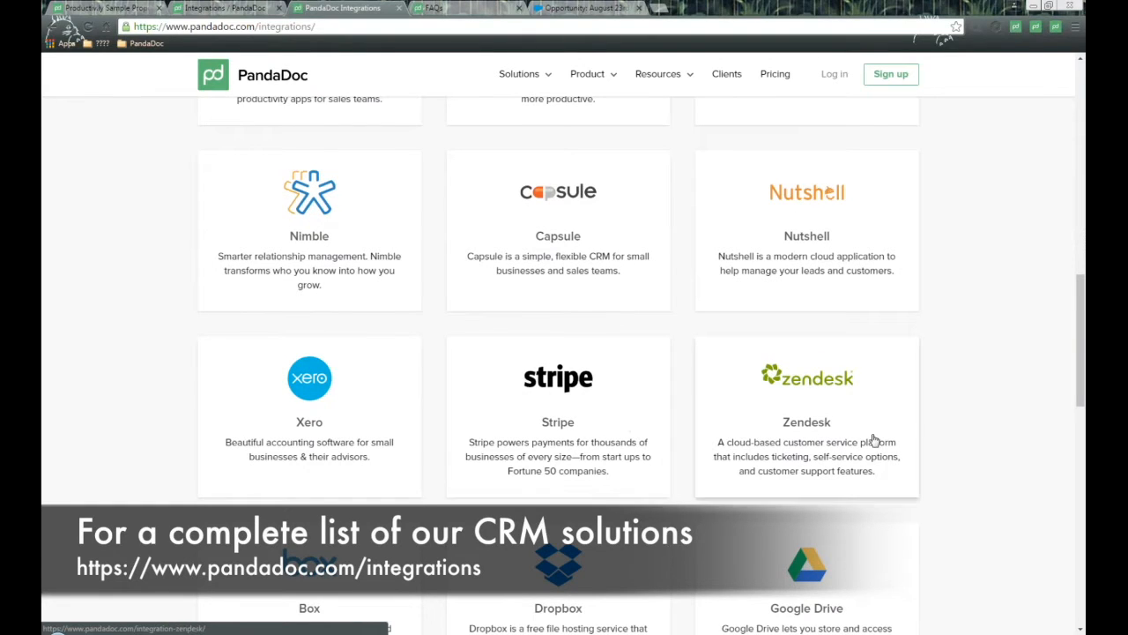
scroll(604, 479, up, 10)
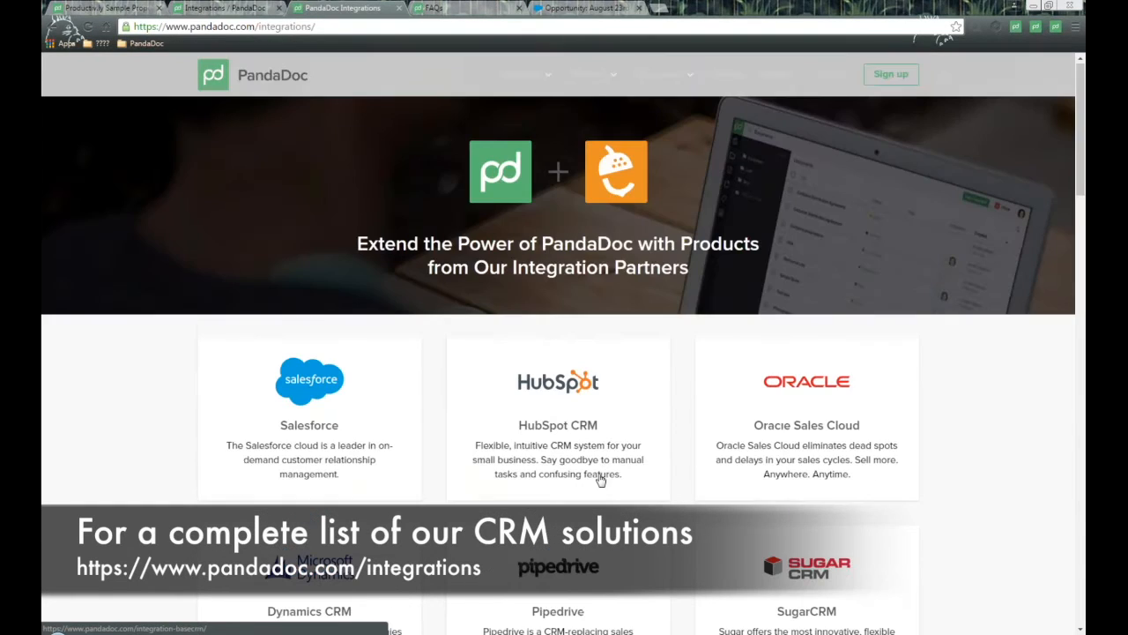
scroll(591, 476, down, 2)
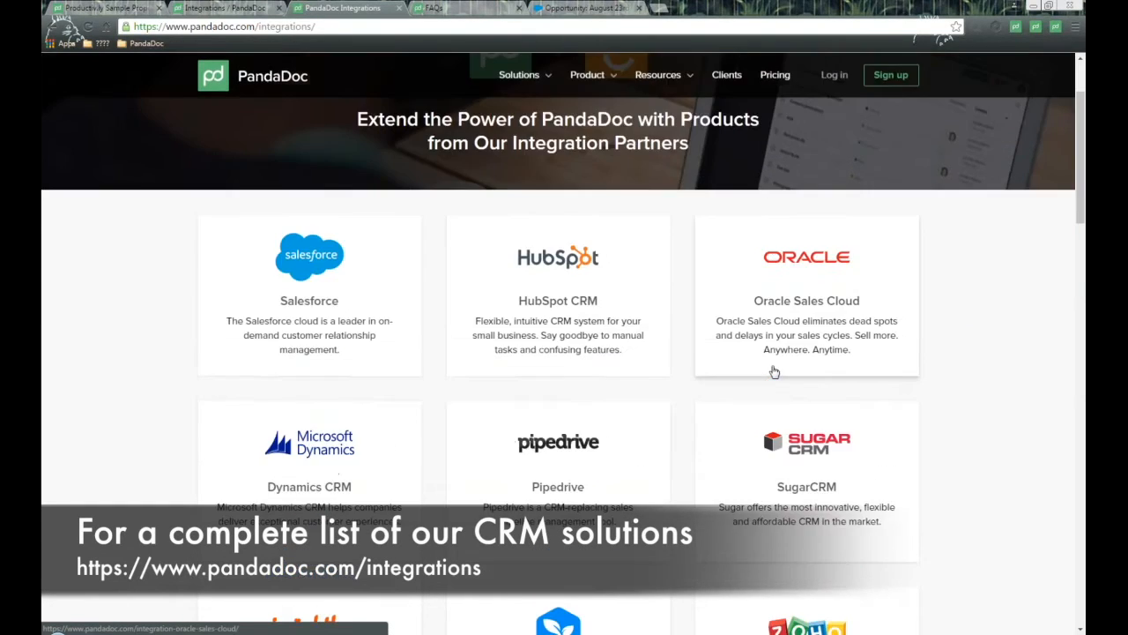
Open the HubSpot CRM partner page and examine its "What's included" list, introductory headline, eSignature preview, testimonials and footer resources.
click(564, 286)
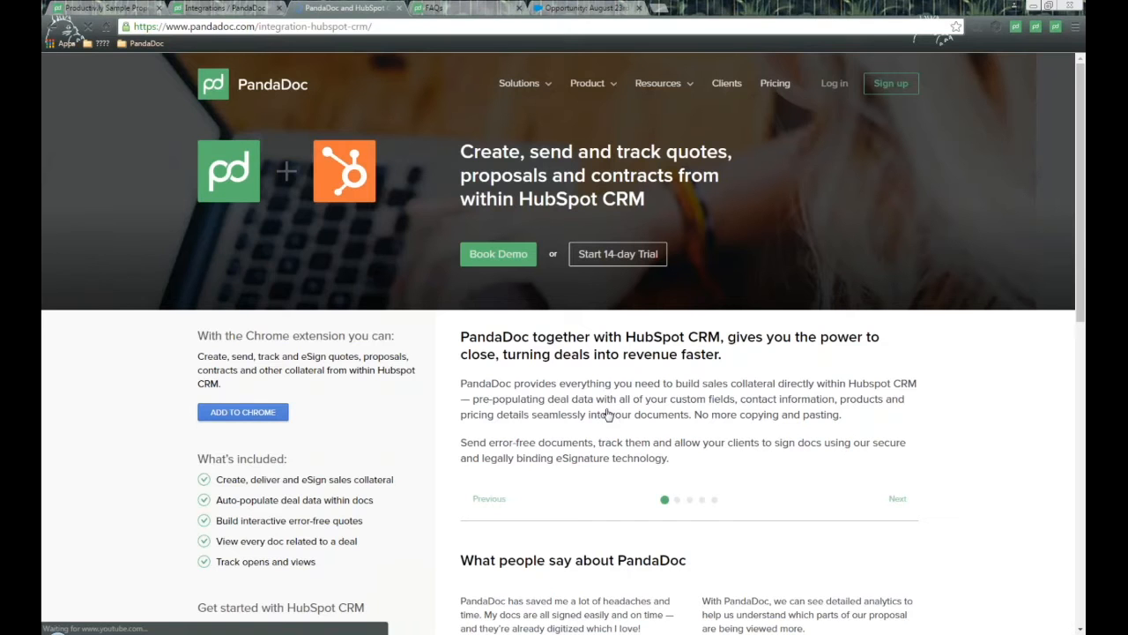
scroll(276, 261, down, 1)
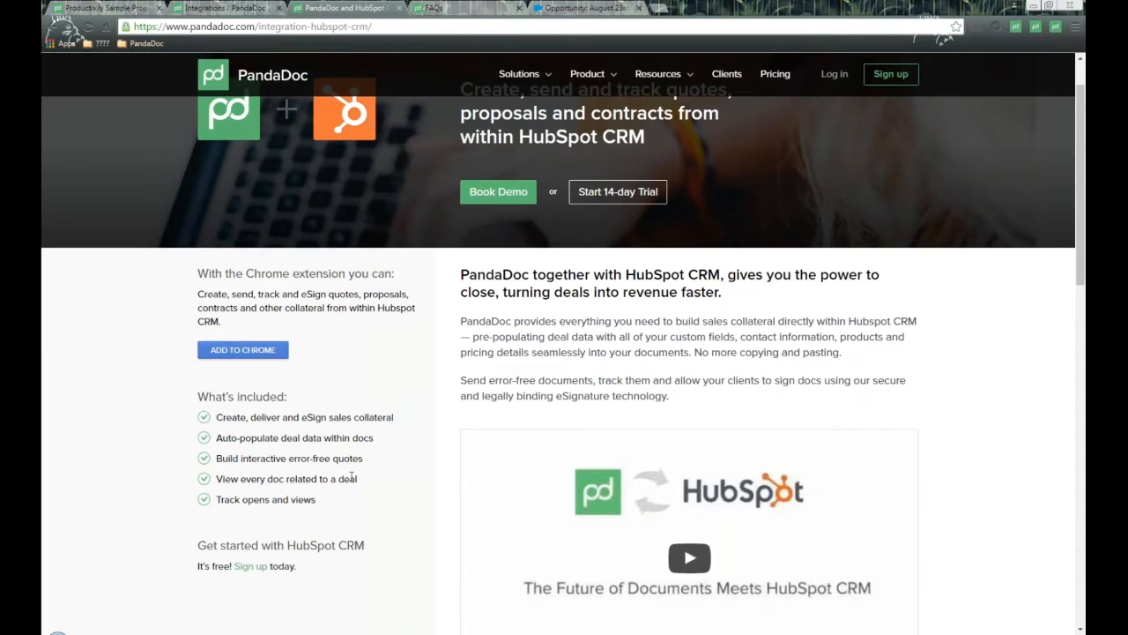
drag(198, 397, 288, 398)
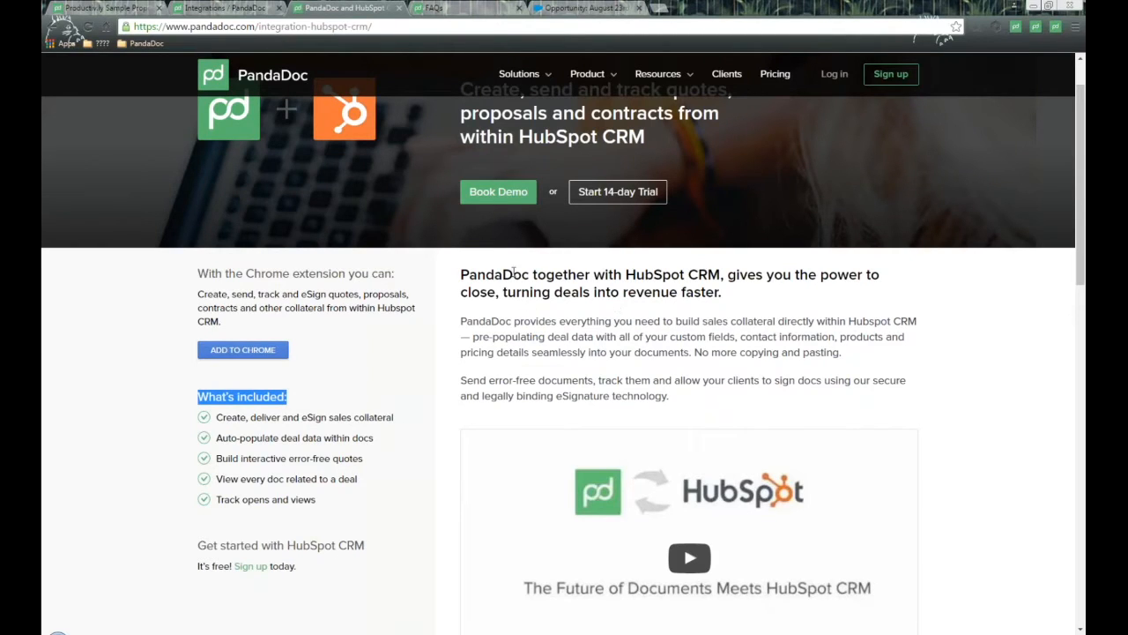
mouse_move(477, 274)
mouse_down()
mouse_move(842, 279)
mouse_move(841, 297)
mouse_up()
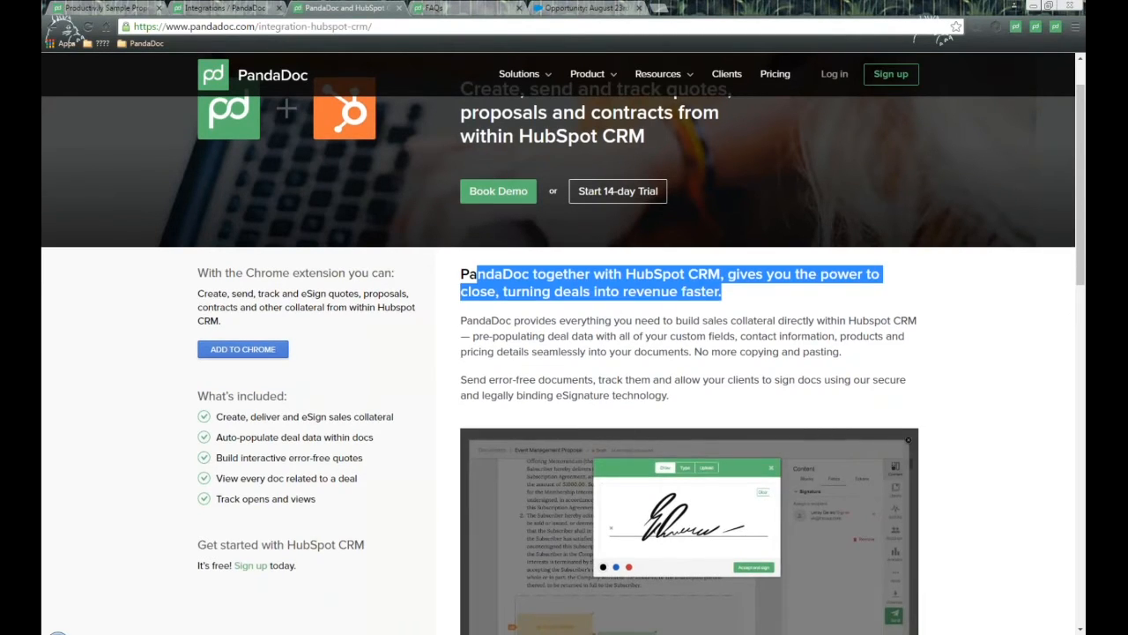
scroll(780, 397, down, 5)
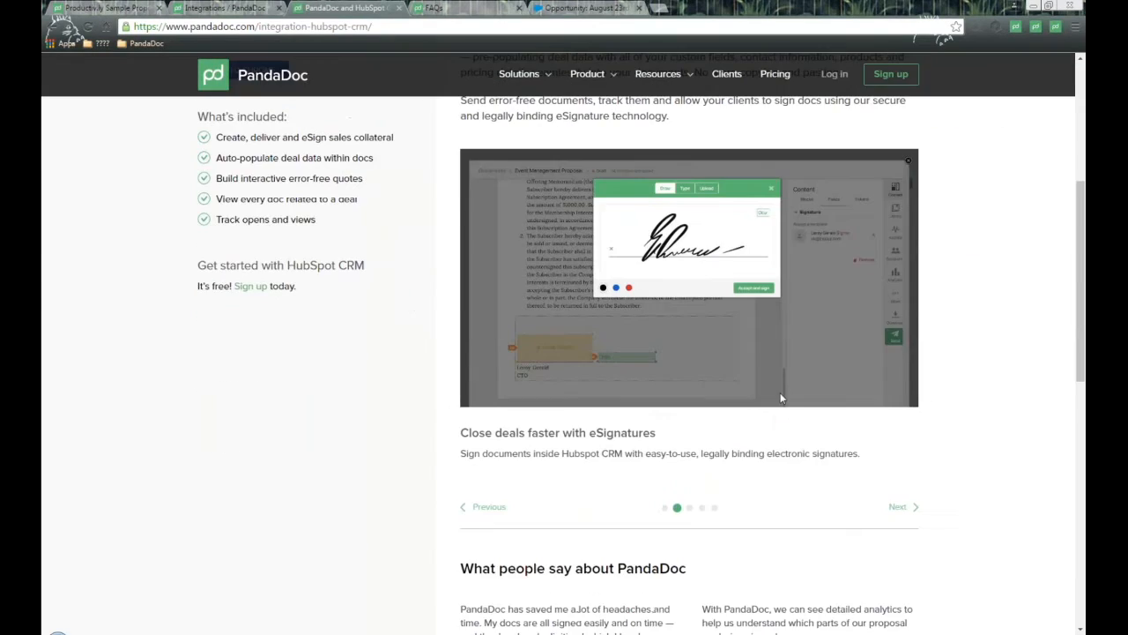
scroll(780, 397, up, 2)
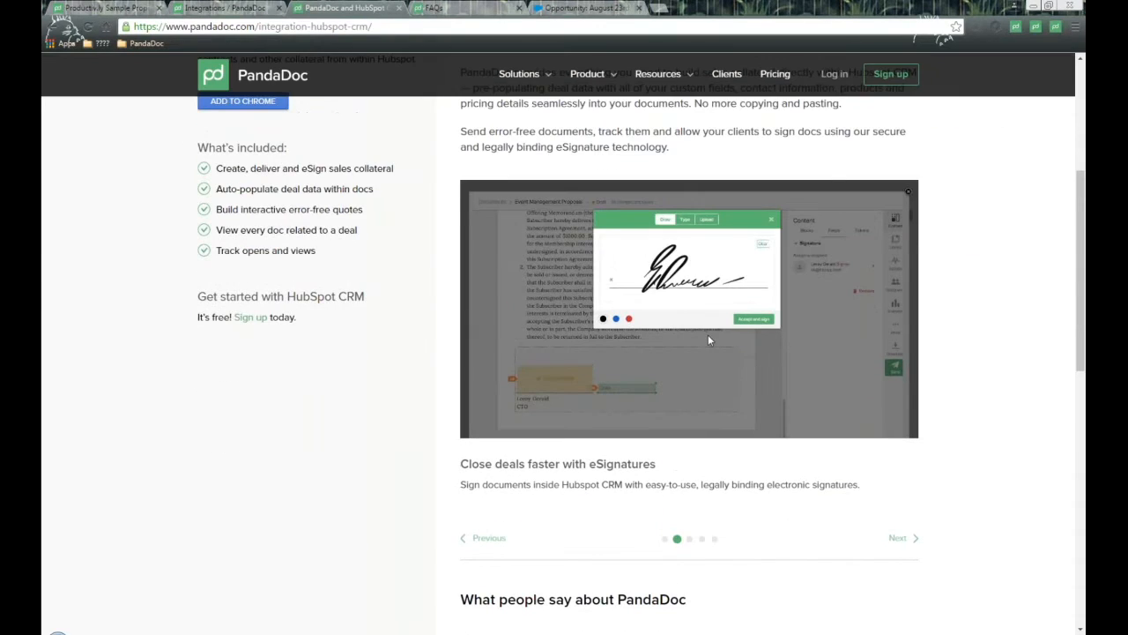
scroll(705, 347, up, 3)
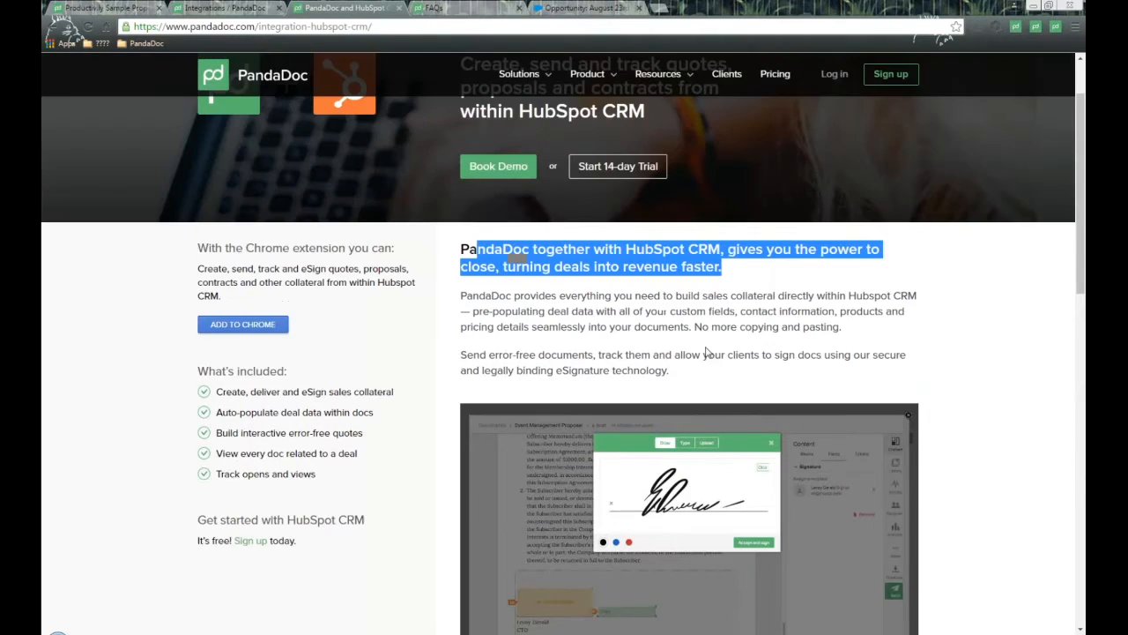
scroll(705, 353, down, 10)
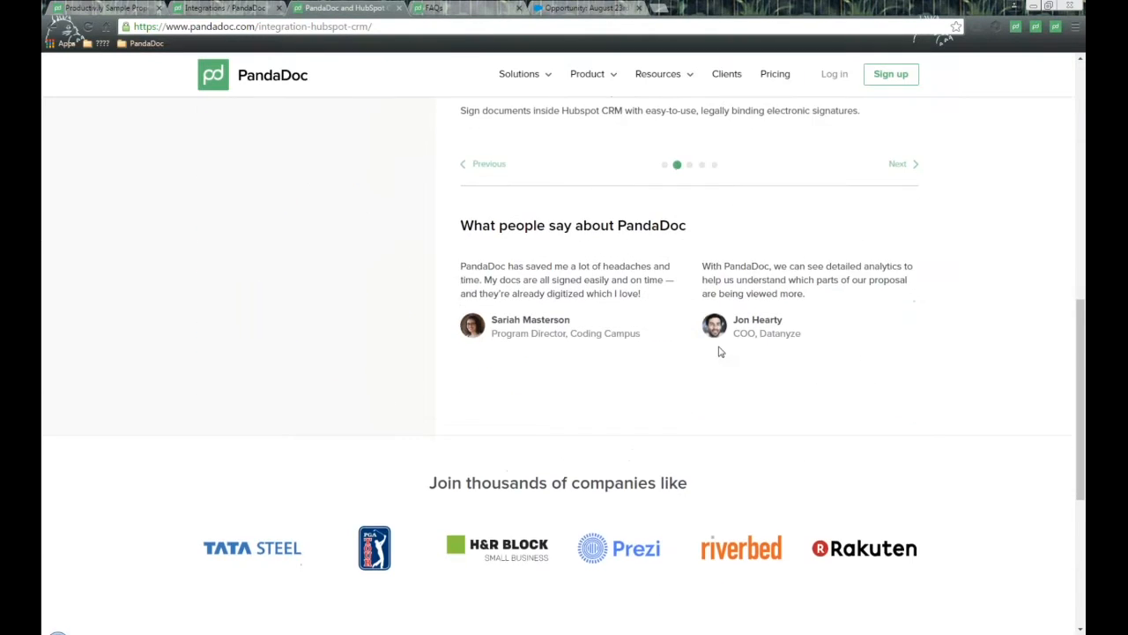
scroll(718, 352, down, 2)
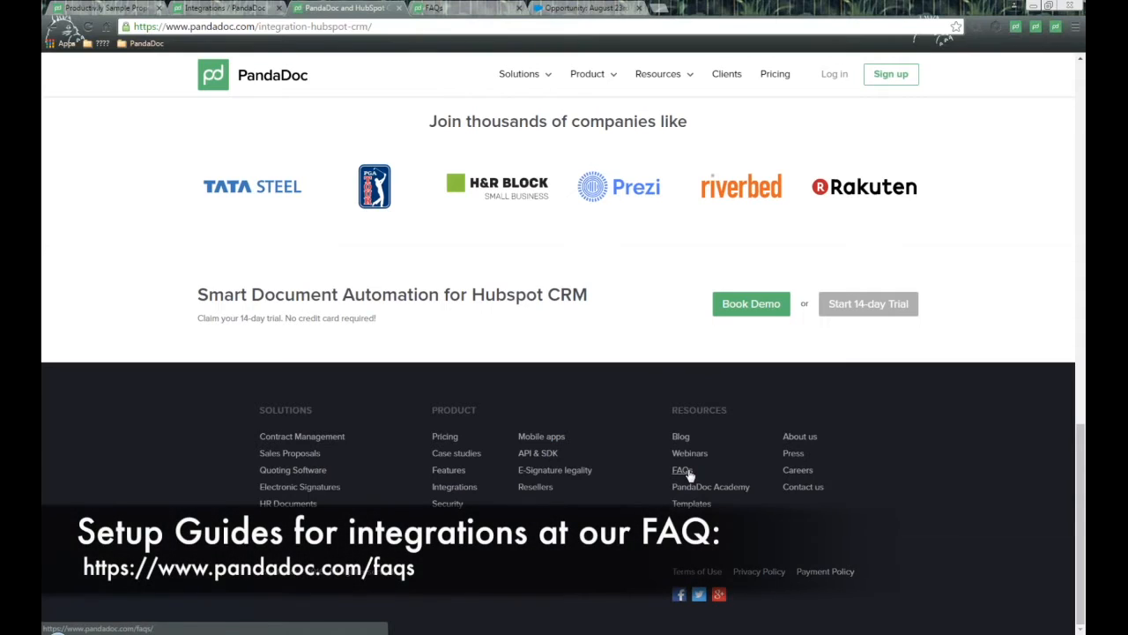
Close the HubSpot partner page and open the CRM Integrations category in the FAQ Help Center, highlighting the Functionality and Integrations sections.
click(402, 11)
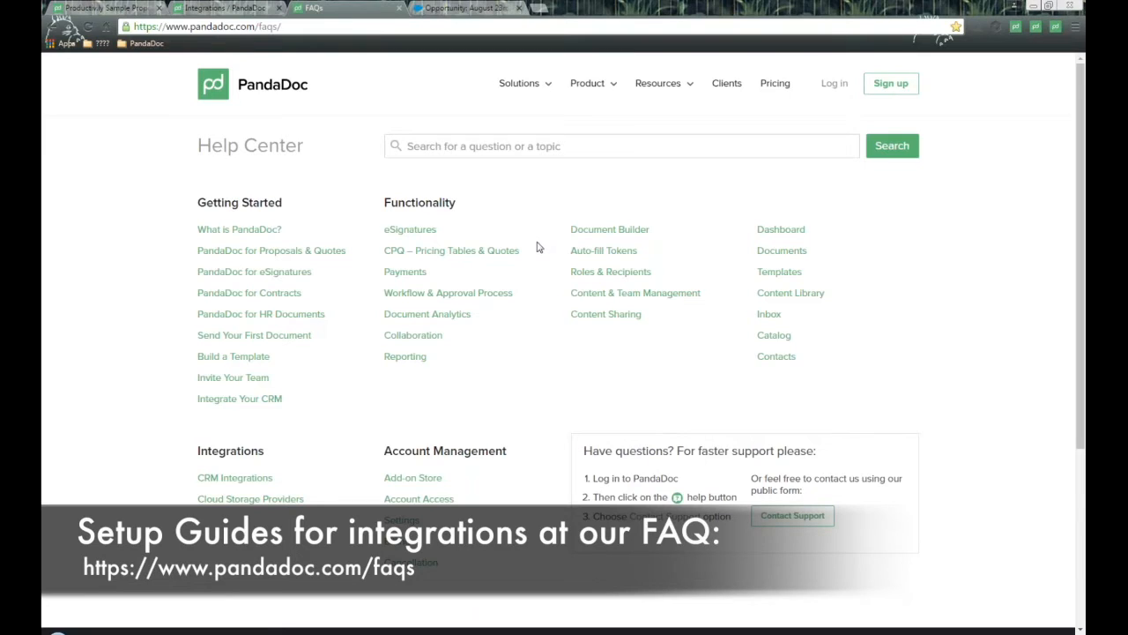
drag(387, 202, 869, 317)
click(870, 317)
drag(191, 453, 264, 452)
click(245, 479)
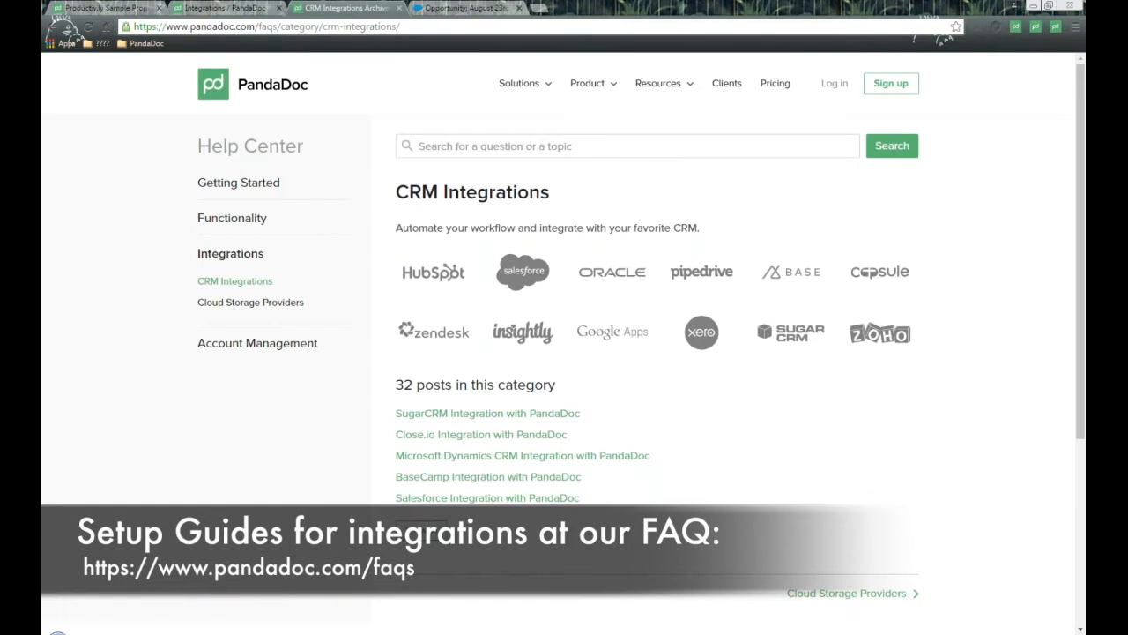
Open the "HubSpot CRM Integration with PandaDoc" article from the full CRM Integrations post list and examine its setup steps.
click(434, 538)
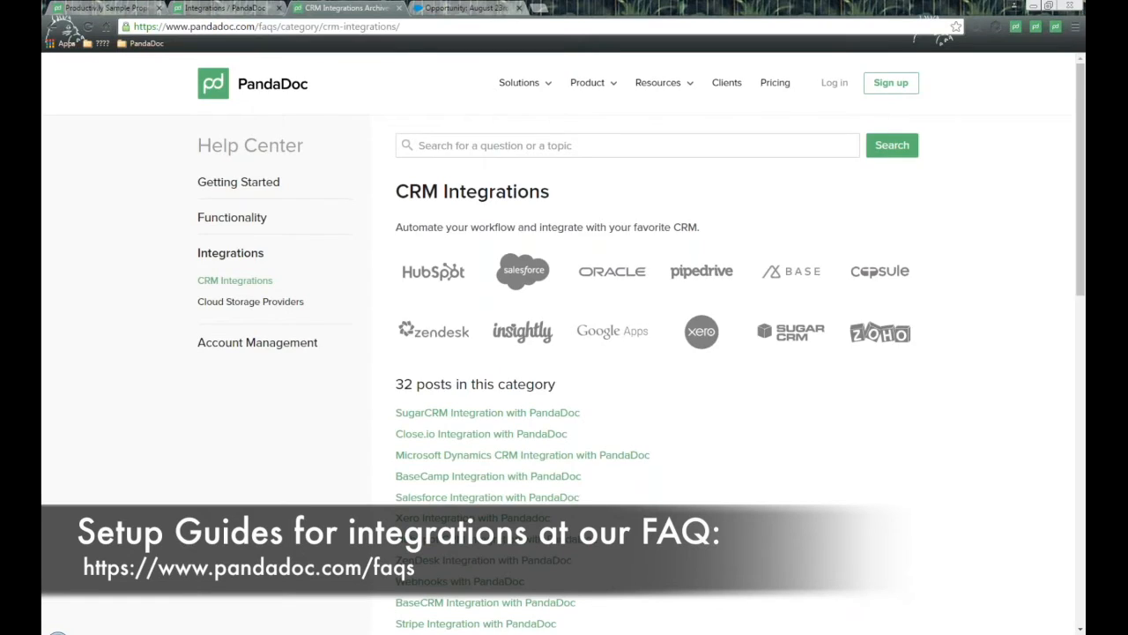
scroll(564, 352, down, 2)
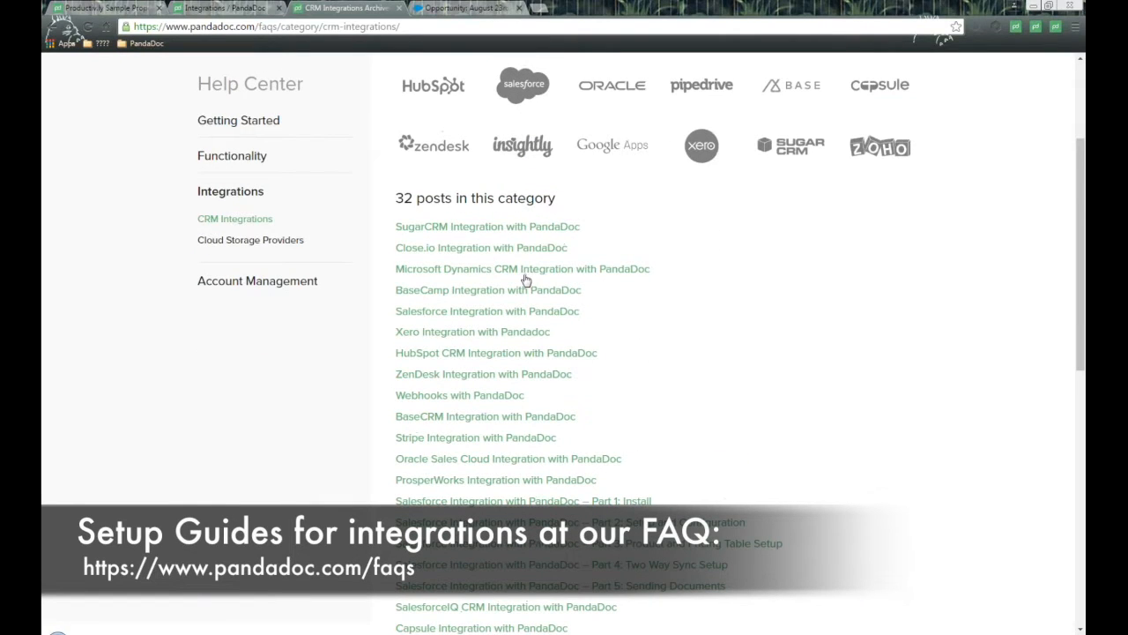
click(539, 356)
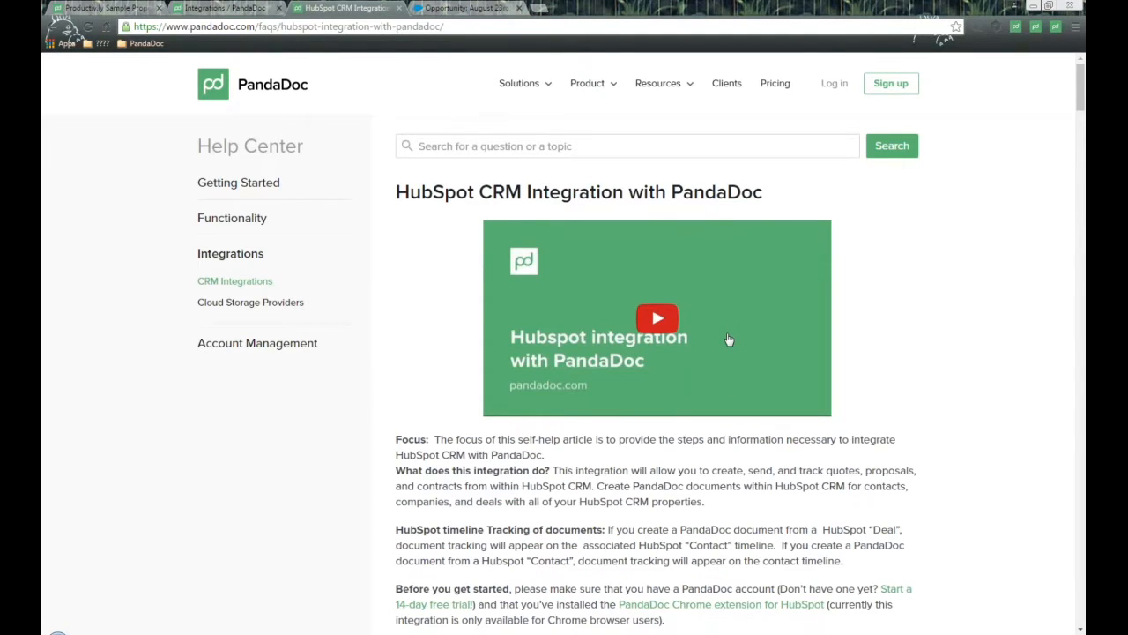
scroll(729, 339, down, 6)
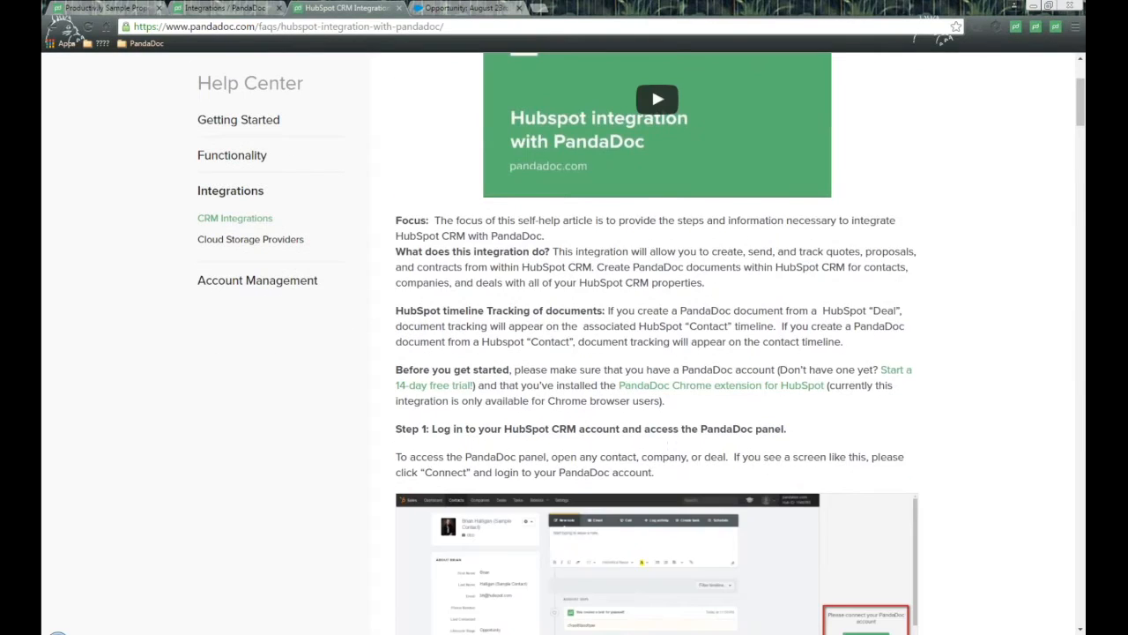
scroll(656, 344, down, 6)
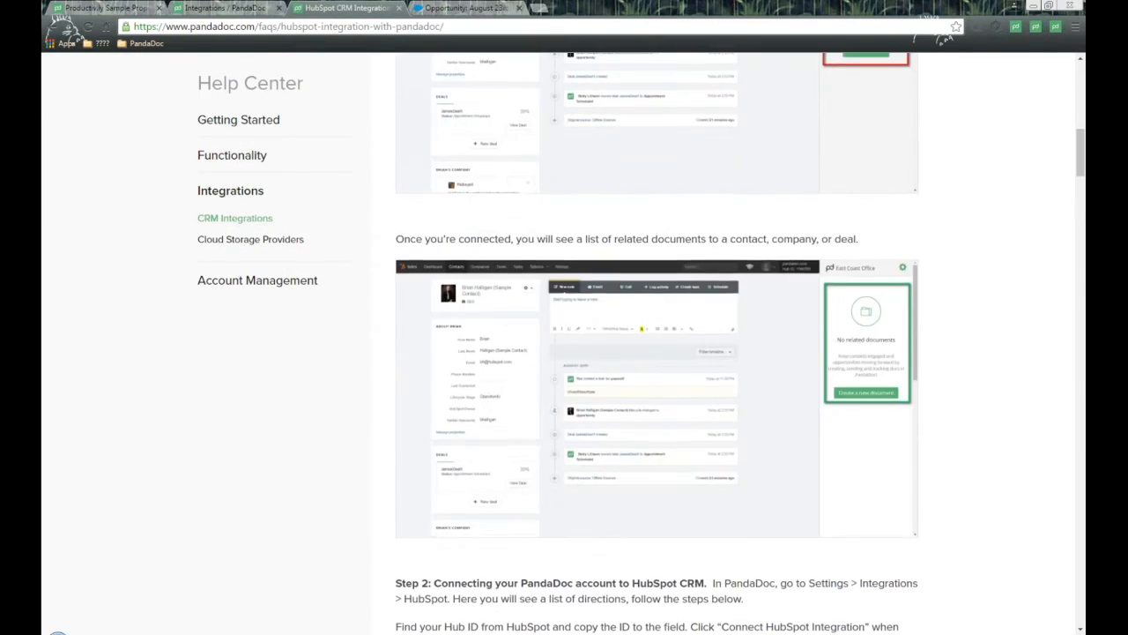
scroll(728, 339, down, 5)
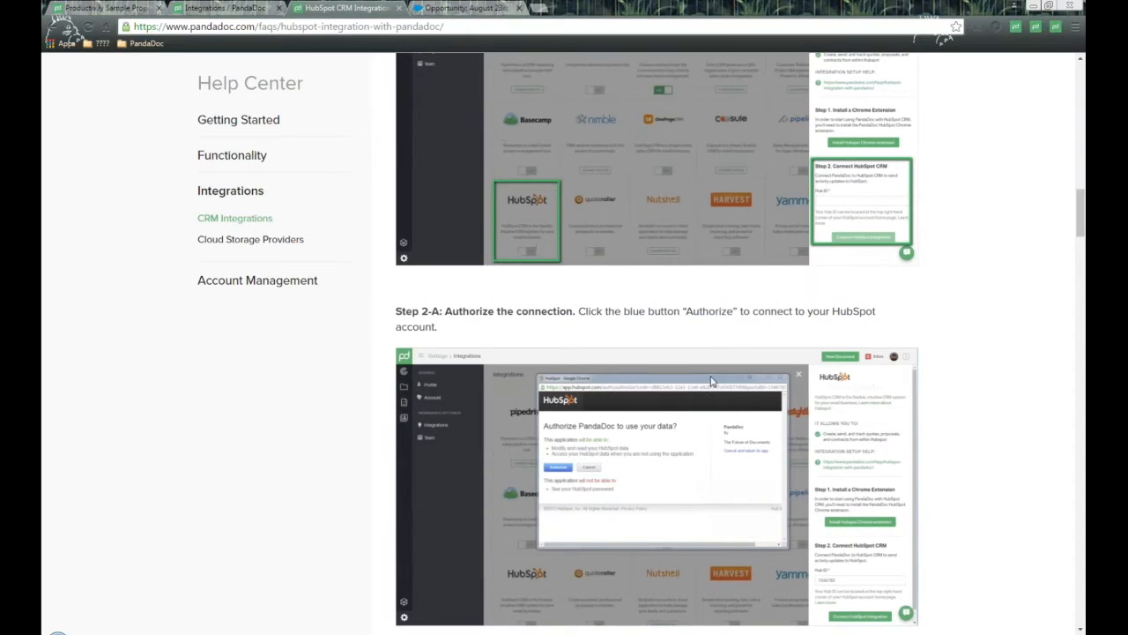
scroll(706, 399, up, 15)
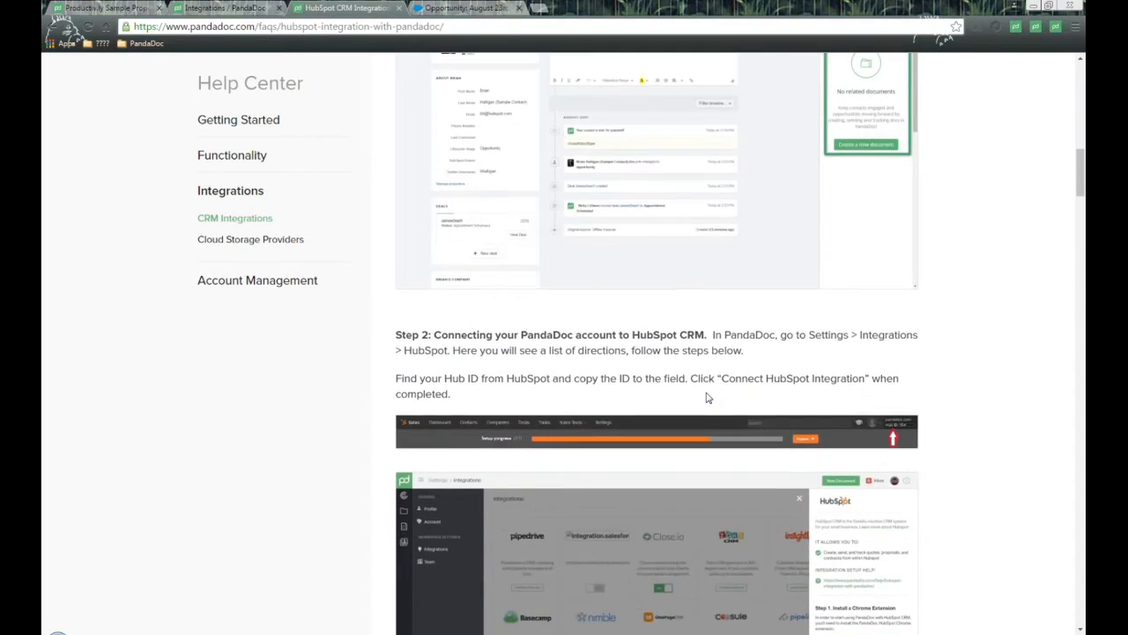
Leave the HubSpot article and return to the CRM Integrations category page with its partner logos and post list.
scroll(706, 398, up, 2)
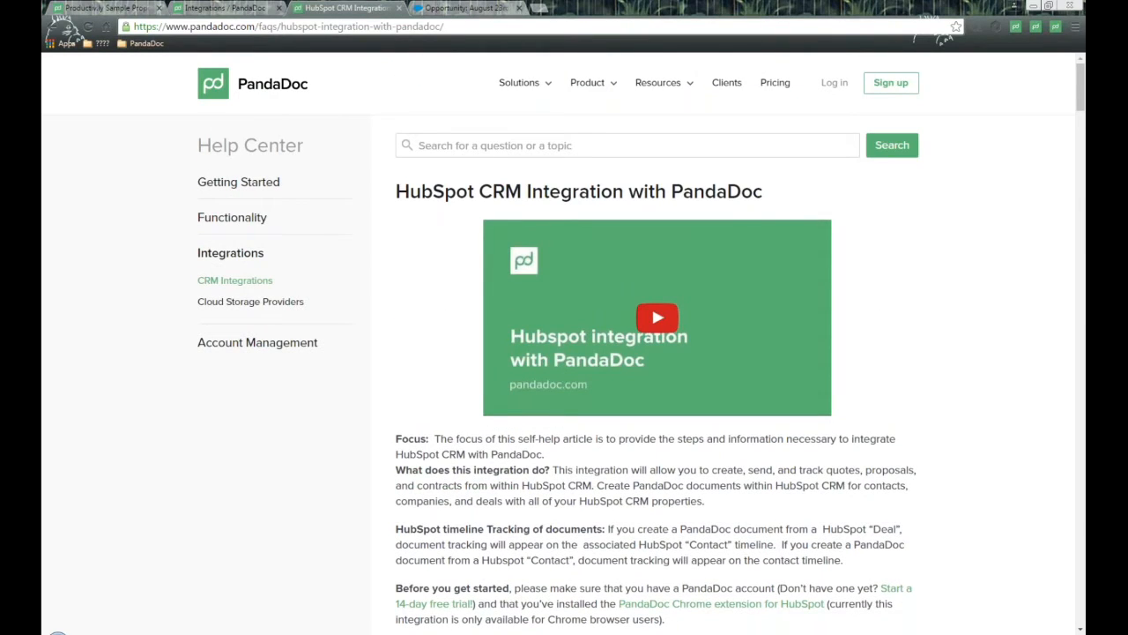
key(alt+Left)
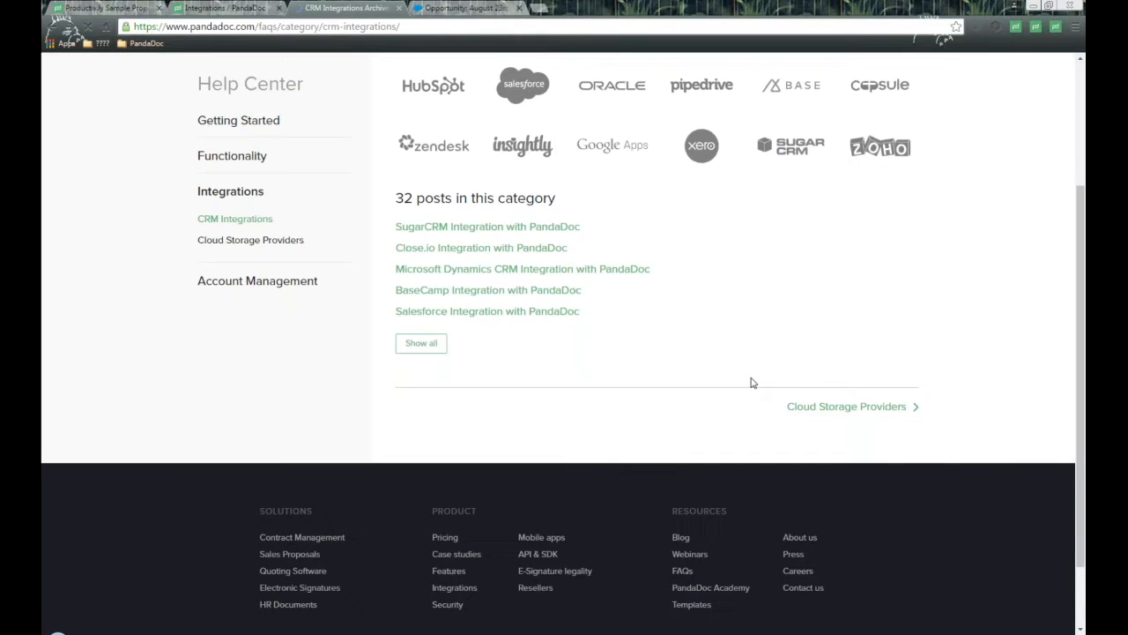
scroll(567, 343, up, 3)
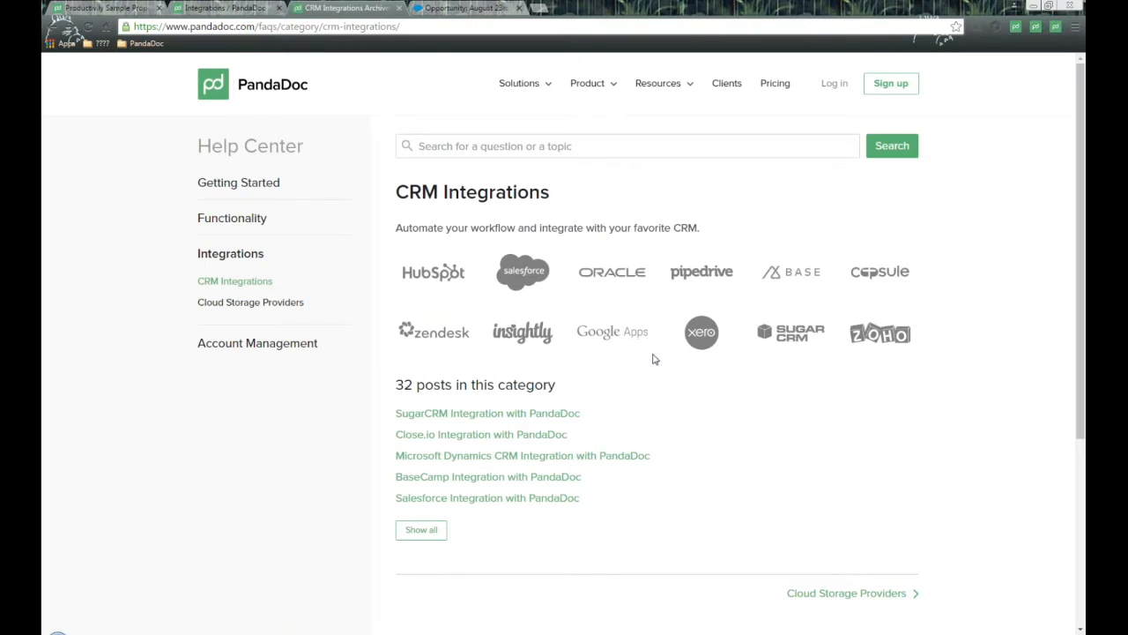
Switch to PandaDoc's Integrations settings, view the Pipedrive integration details with the setup help link, and close them.
click(272, 7)
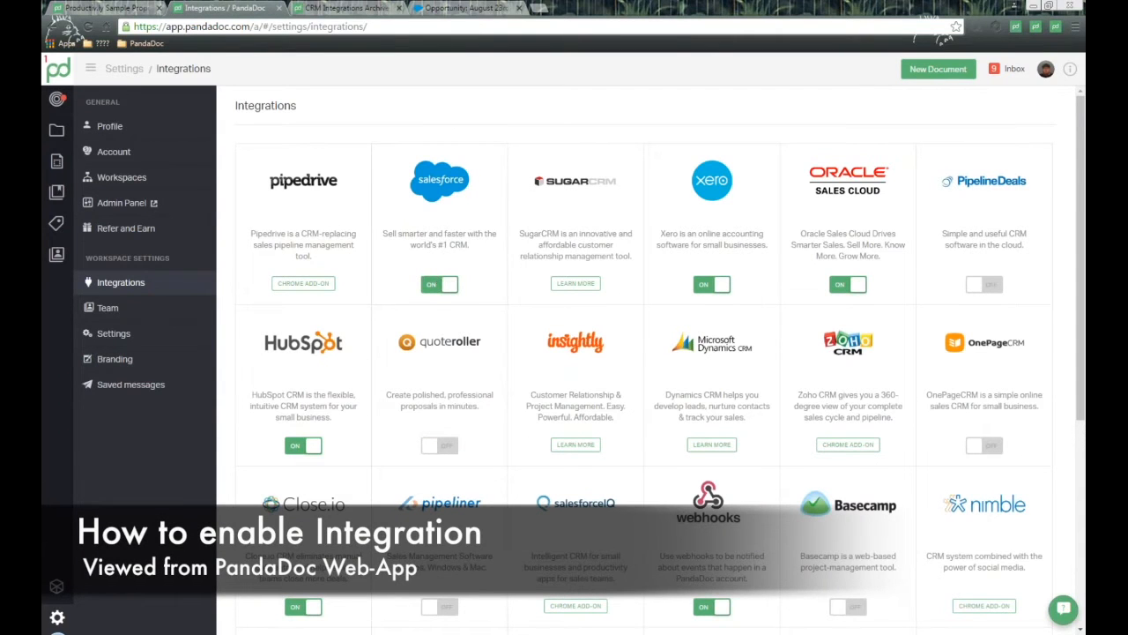
click(90, 74)
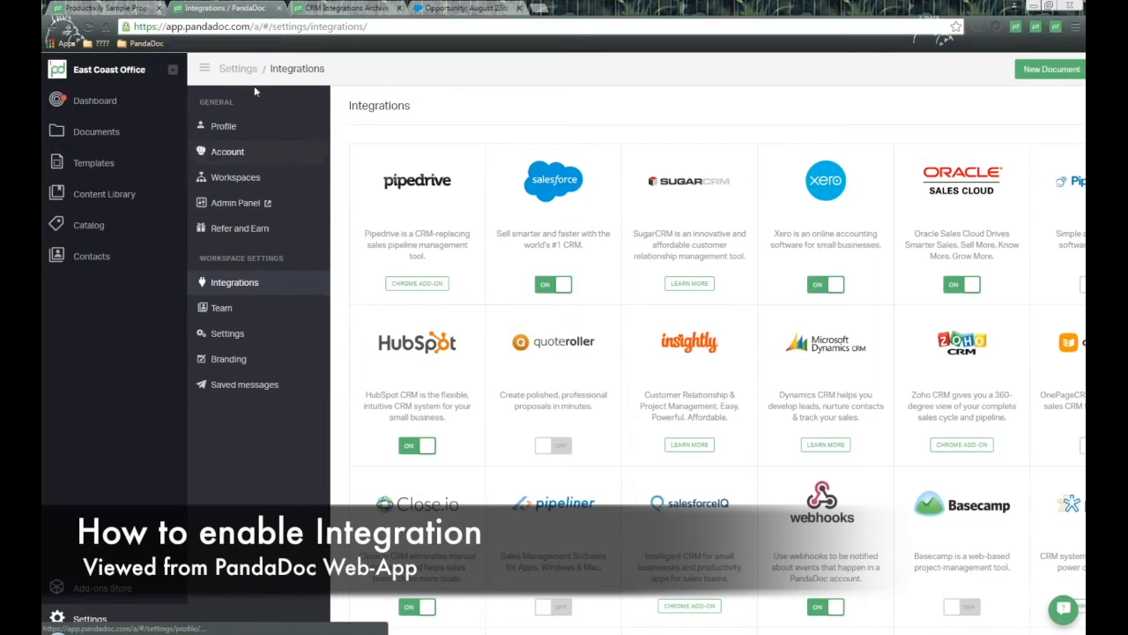
click(205, 70)
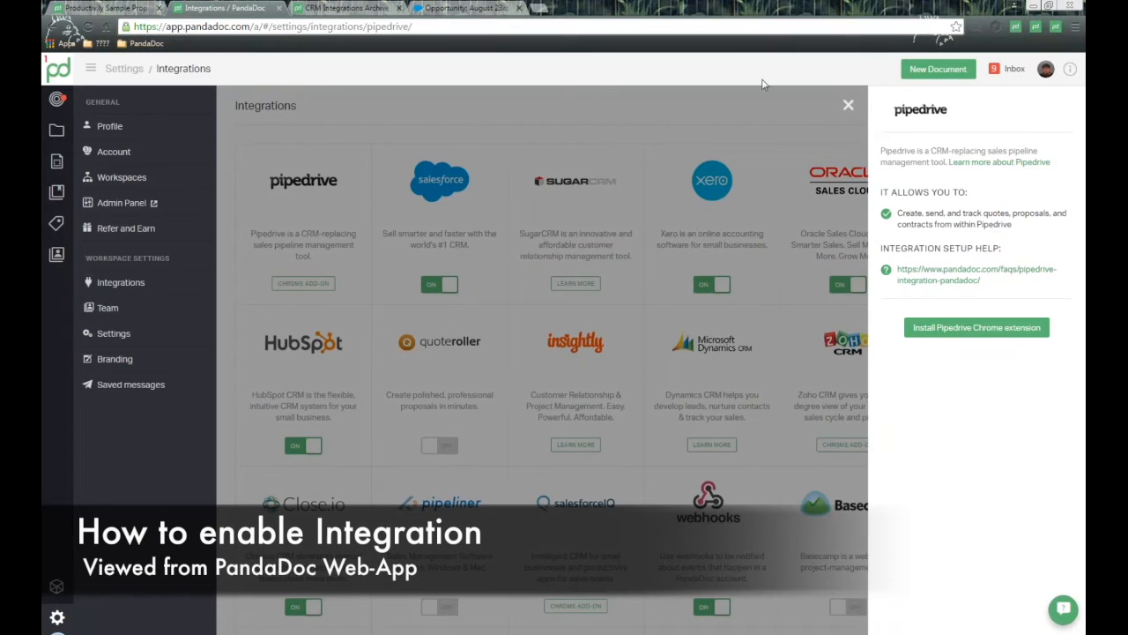
click(848, 106)
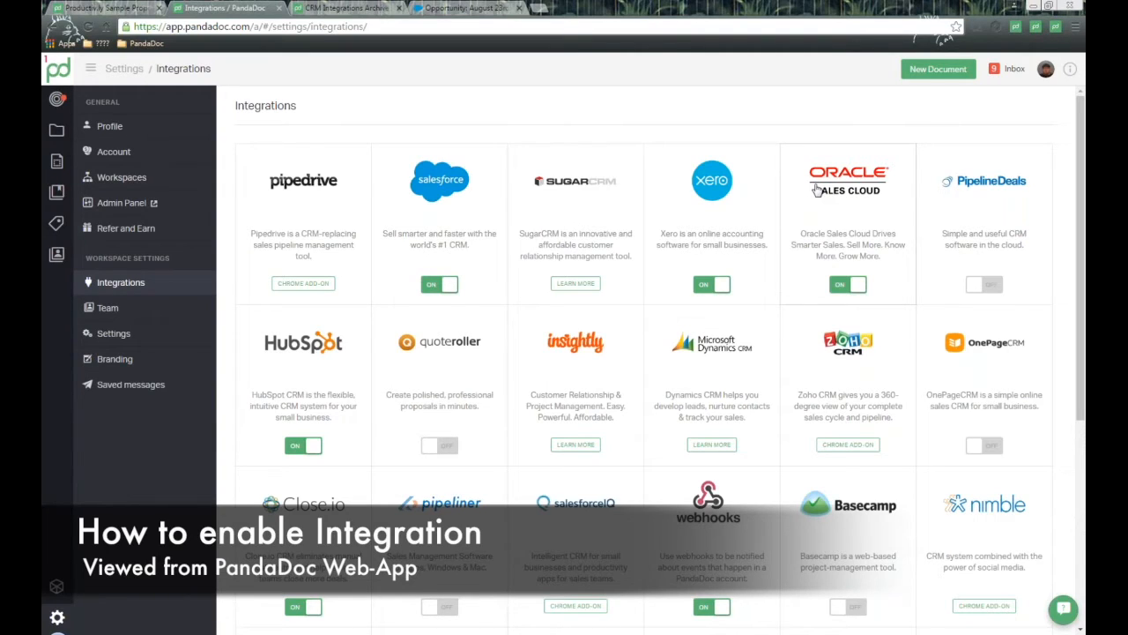
Switch to the "Productiv.ly Sample Proposal with CRM data" template and view its content blocks and roles.
click(121, 7)
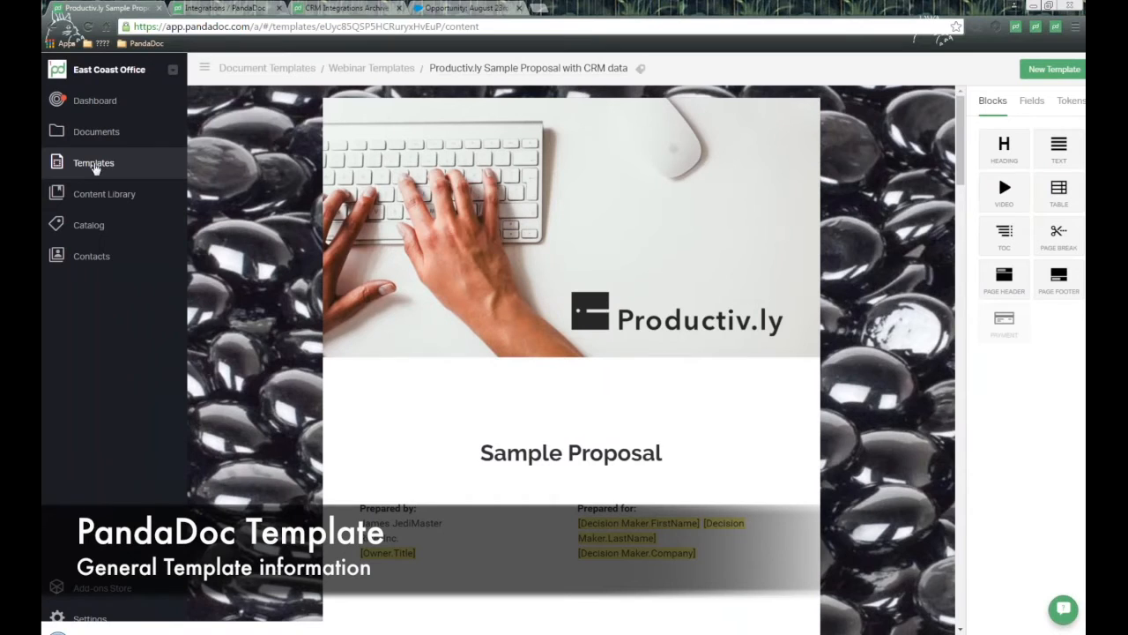
click(204, 68)
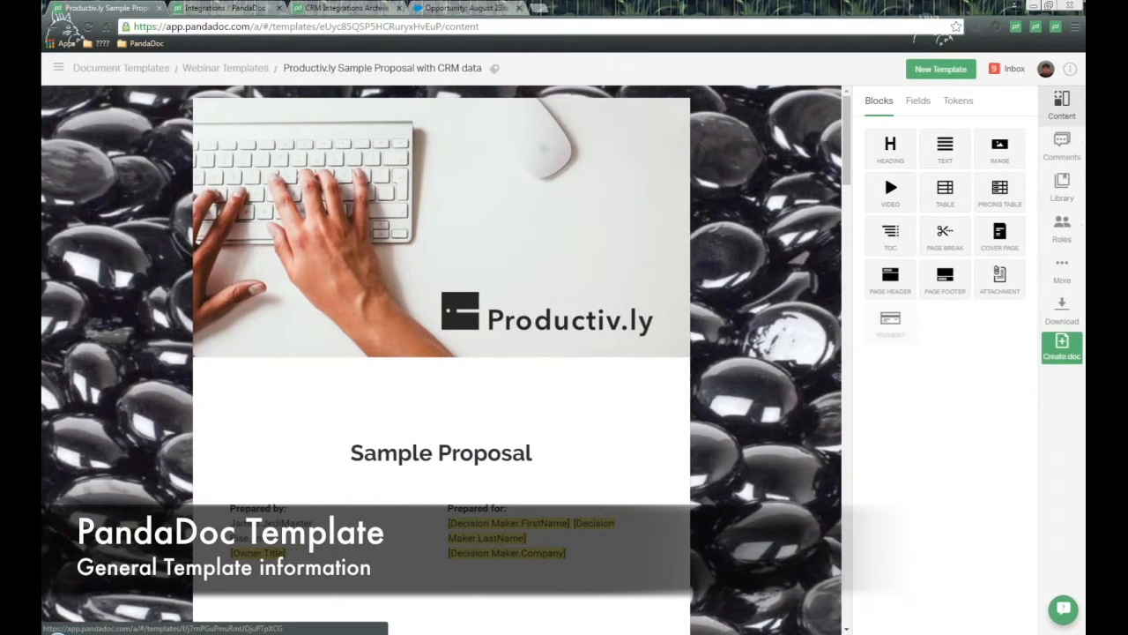
click(1062, 104)
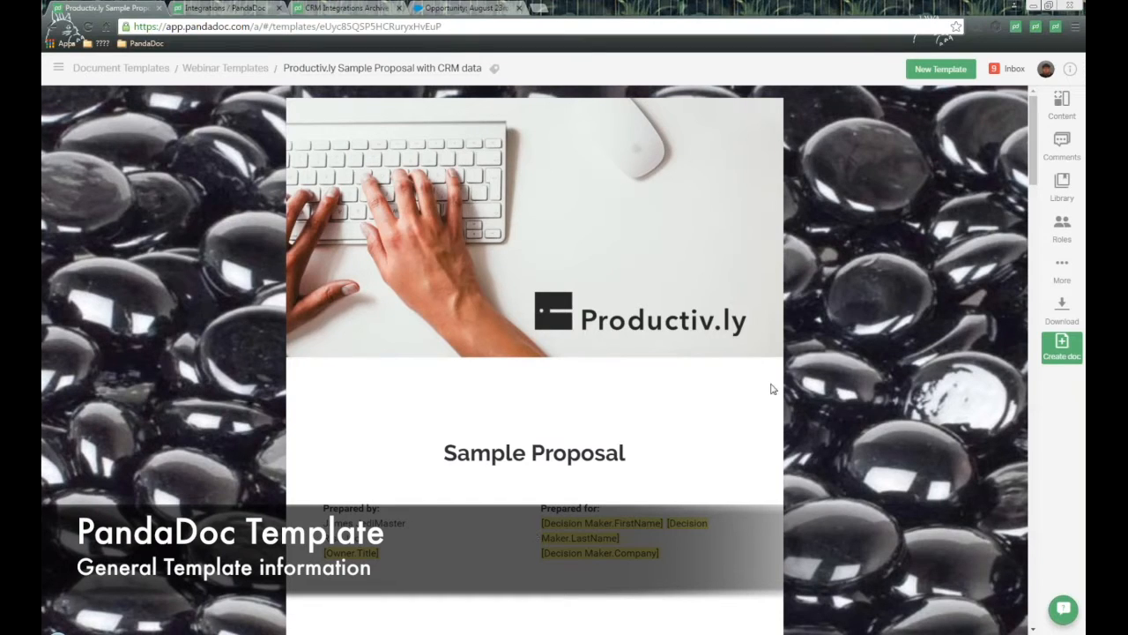
click(1062, 104)
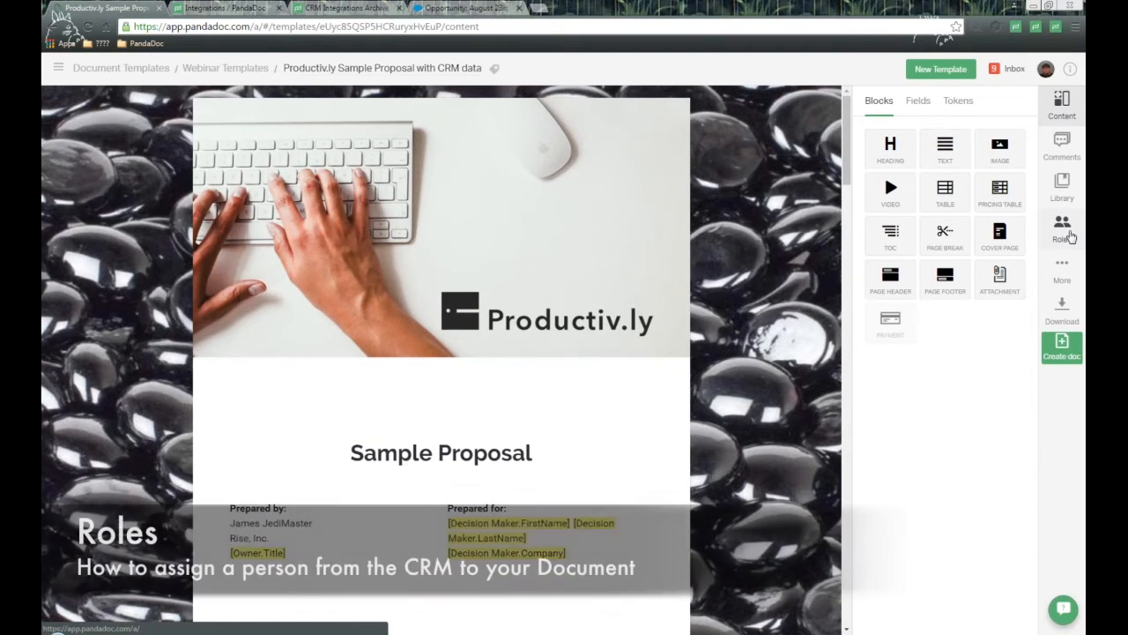
click(1069, 236)
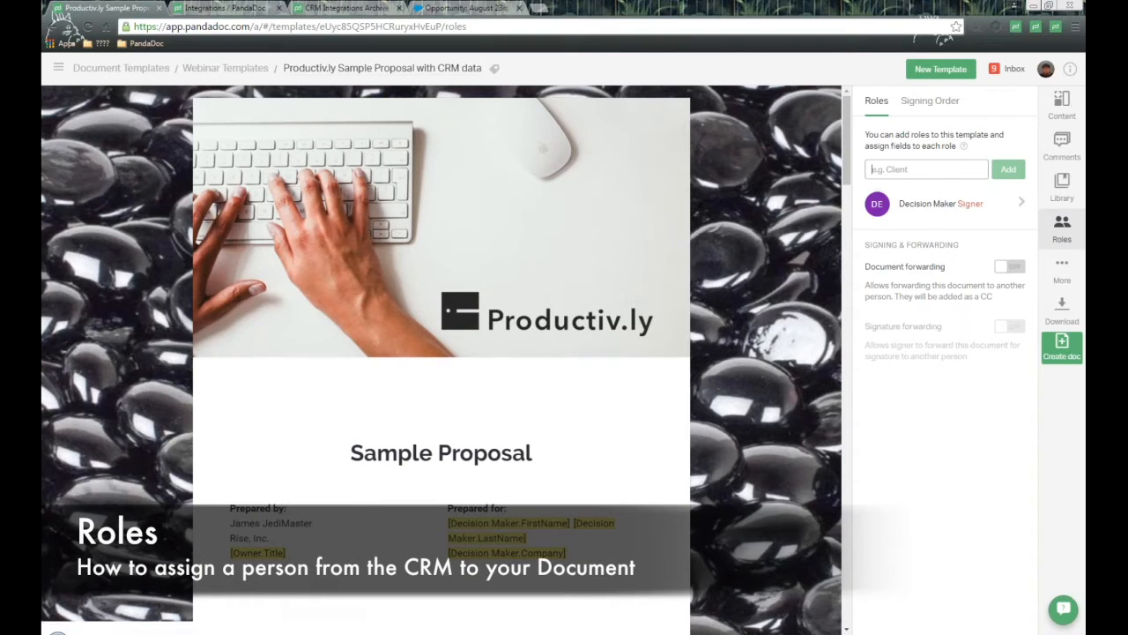
Open the template's token list and highlight the Decision Maker first name and last name tokens.
click(1063, 104)
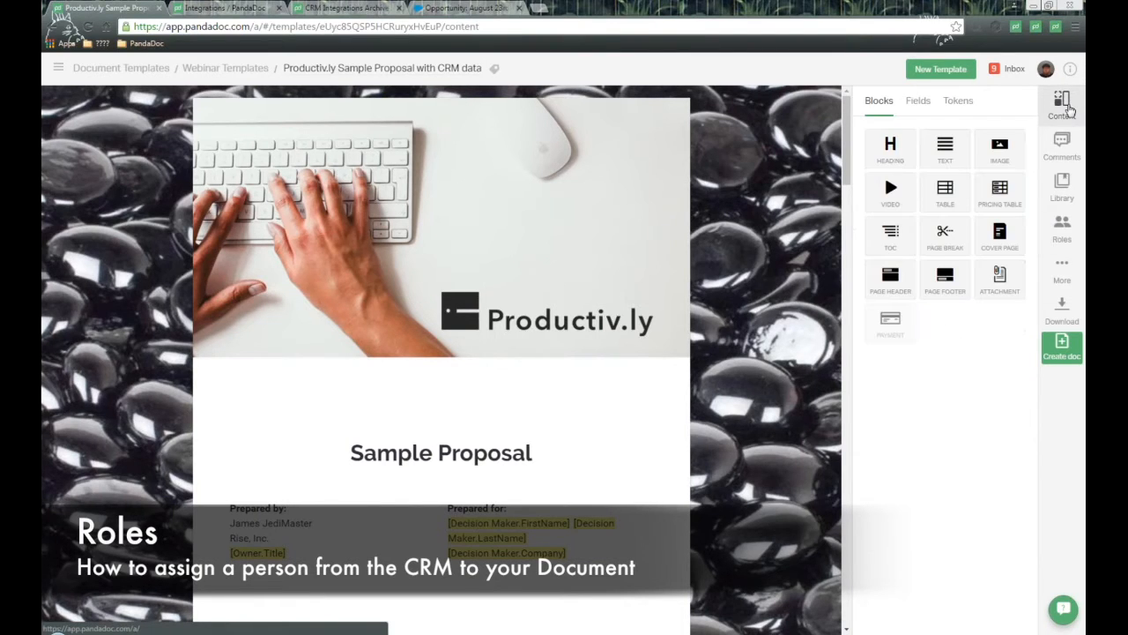
click(960, 102)
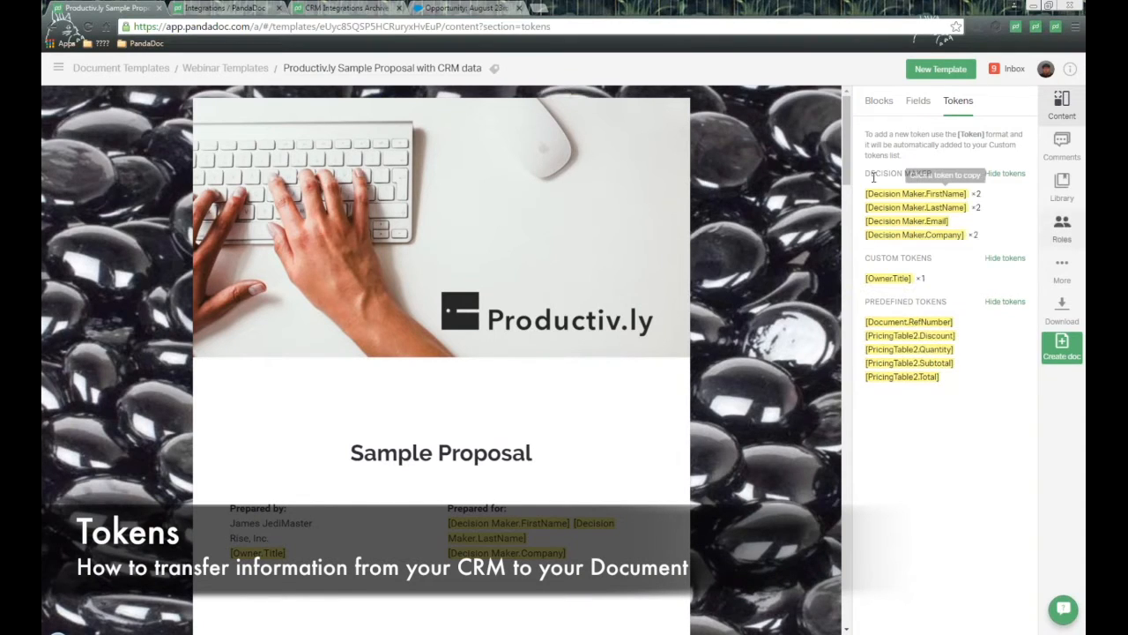
drag(869, 173, 931, 173)
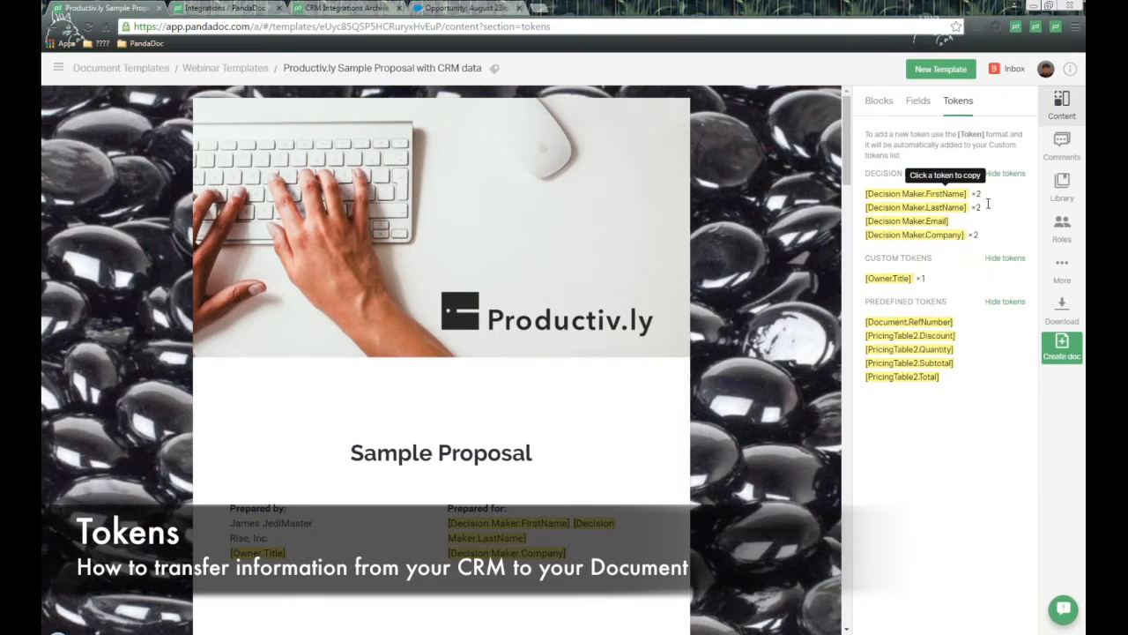
drag(986, 201, 992, 213)
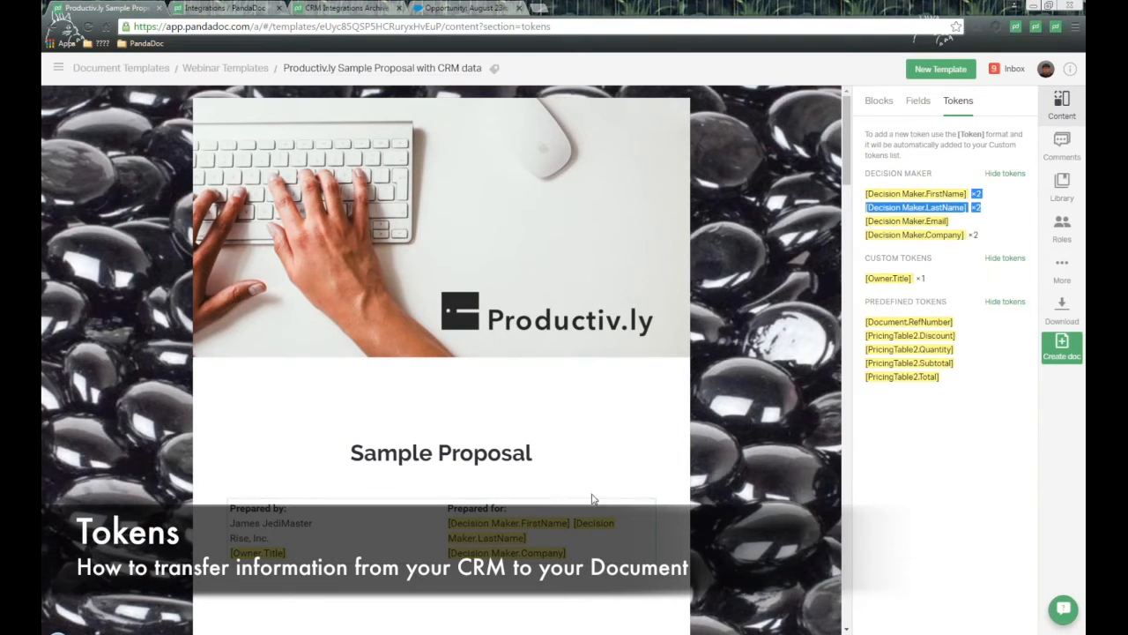
Examine where tokens are used in the template, from the cover page's "Prepared for" block down to the Proposal Acceptance section.
click(606, 547)
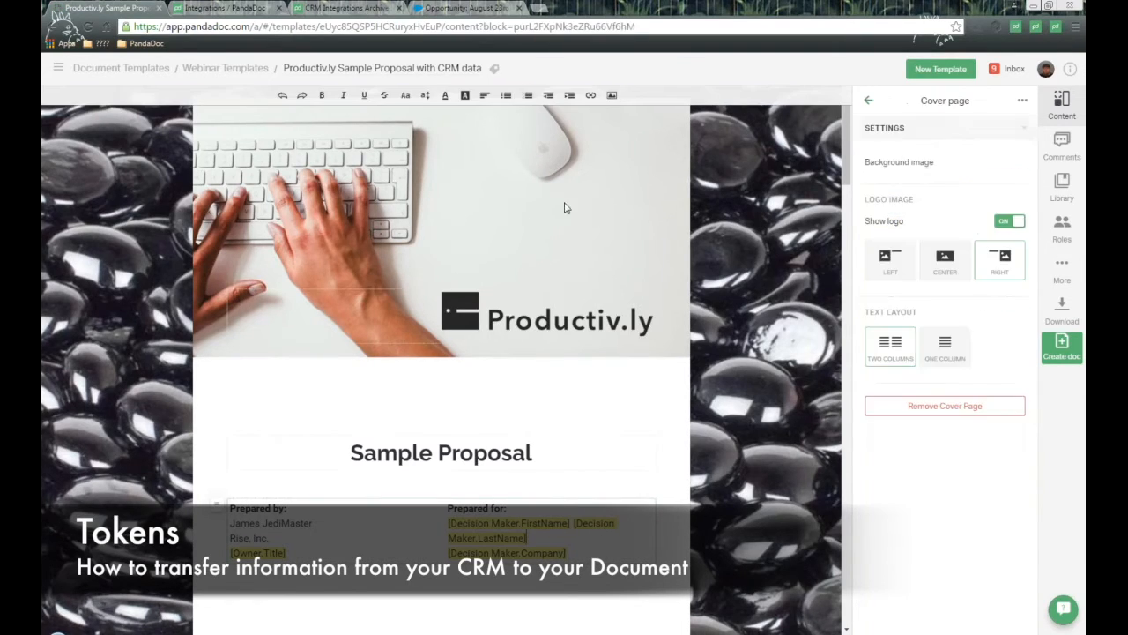
scroll(597, 486, down, 2)
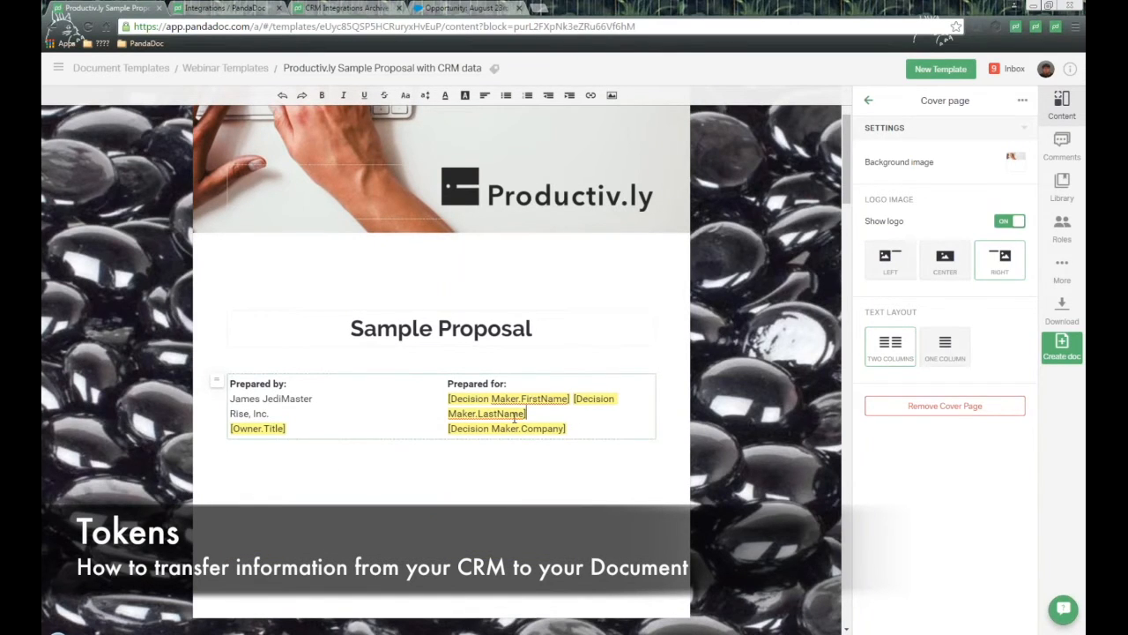
scroll(552, 404, down, 1)
scroll(552, 404, down, 10)
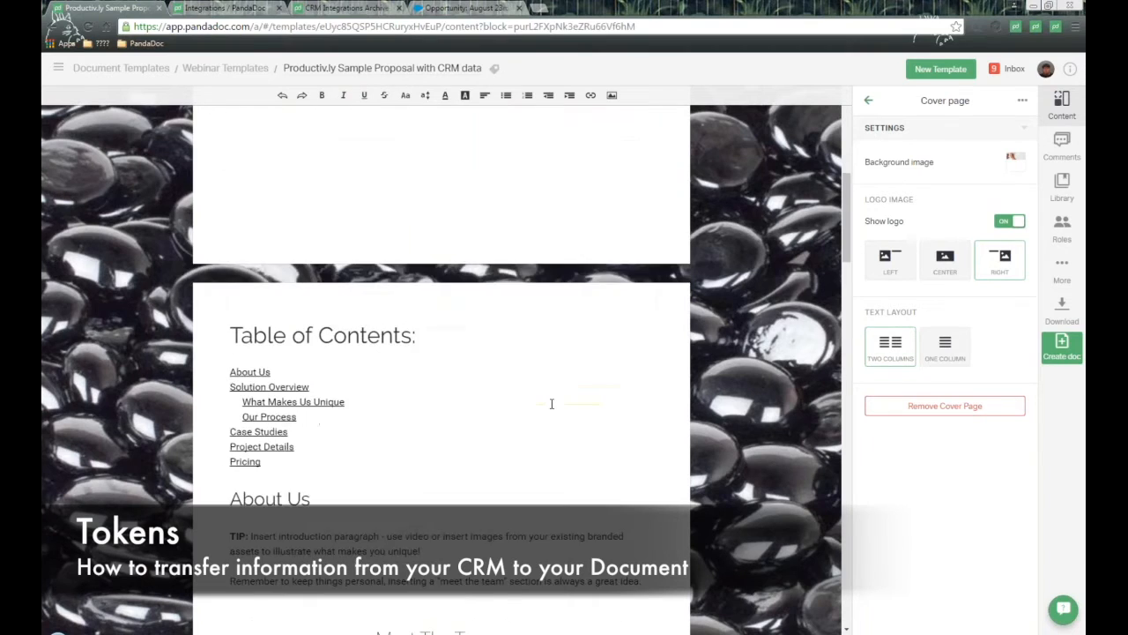
scroll(552, 406, down, 5)
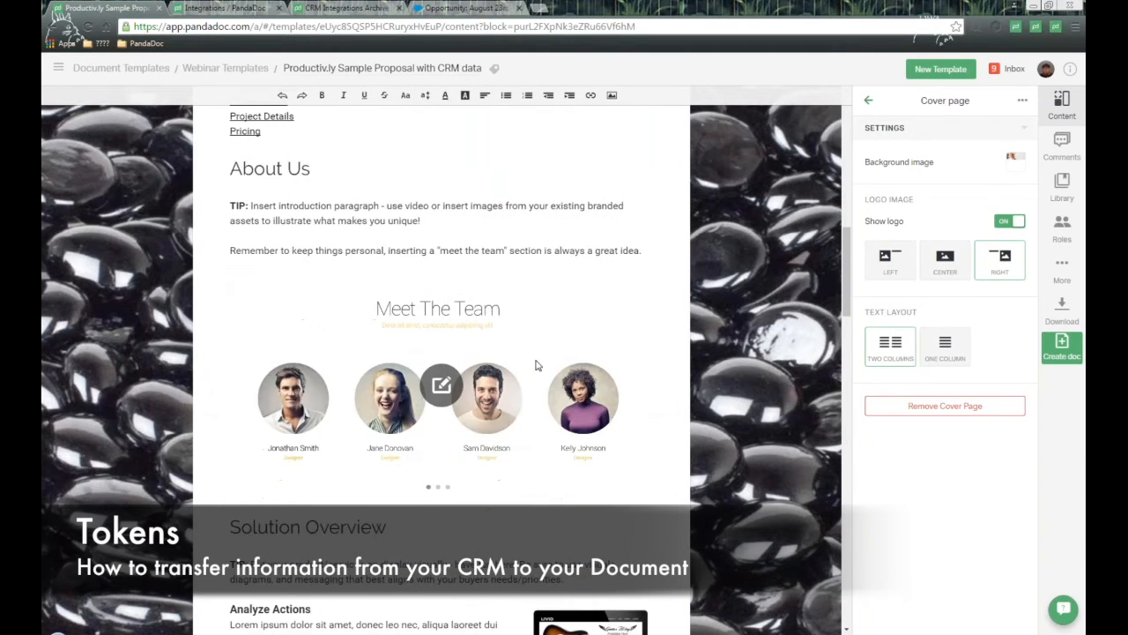
scroll(536, 364, down, 7)
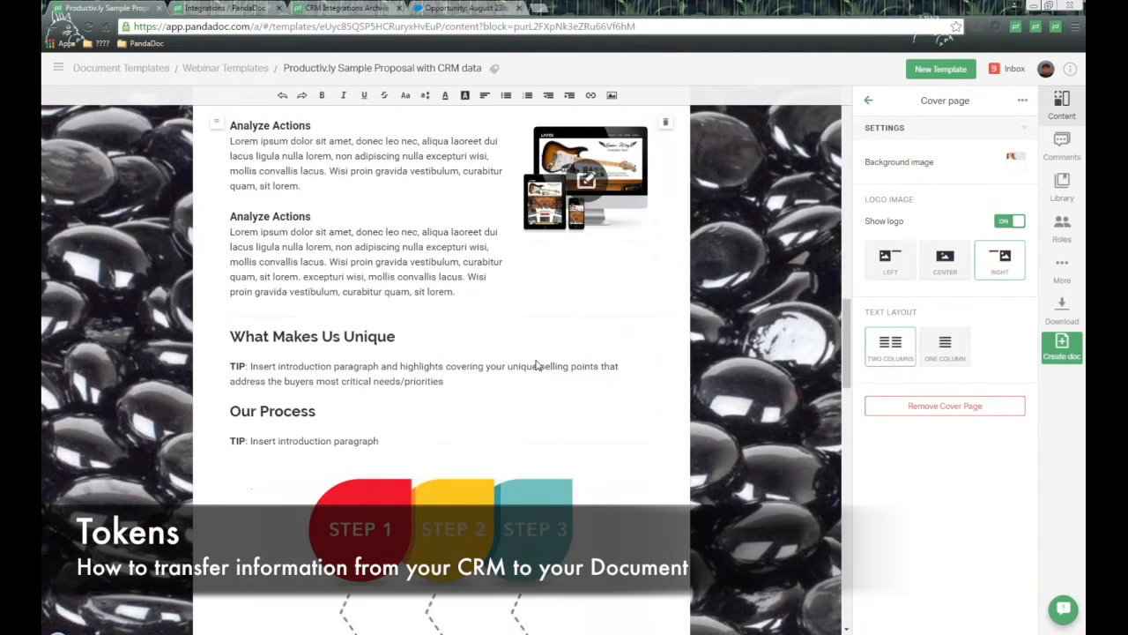
scroll(536, 365, down, 7)
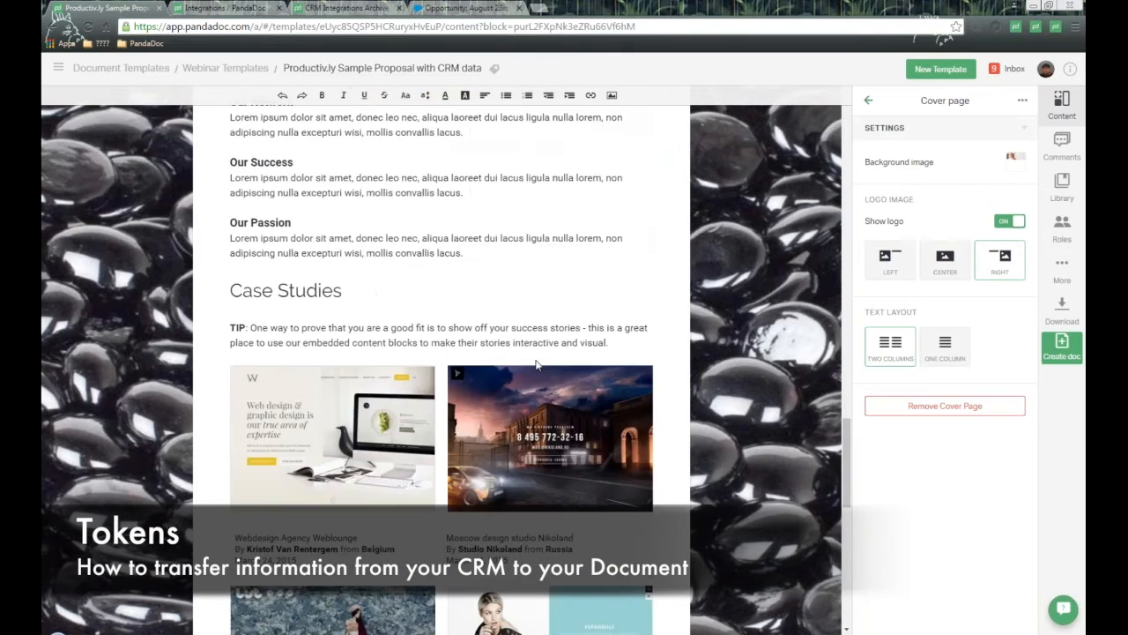
scroll(440, 371, down, 3)
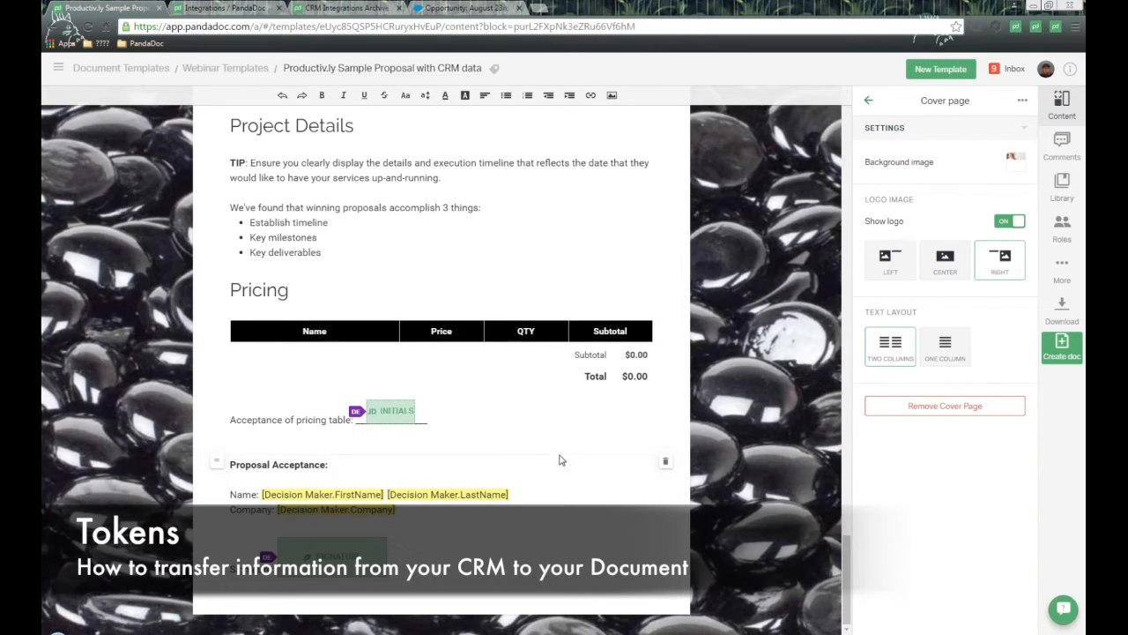
Revisit the template's roles and display the field types available for insertion.
click(1062, 229)
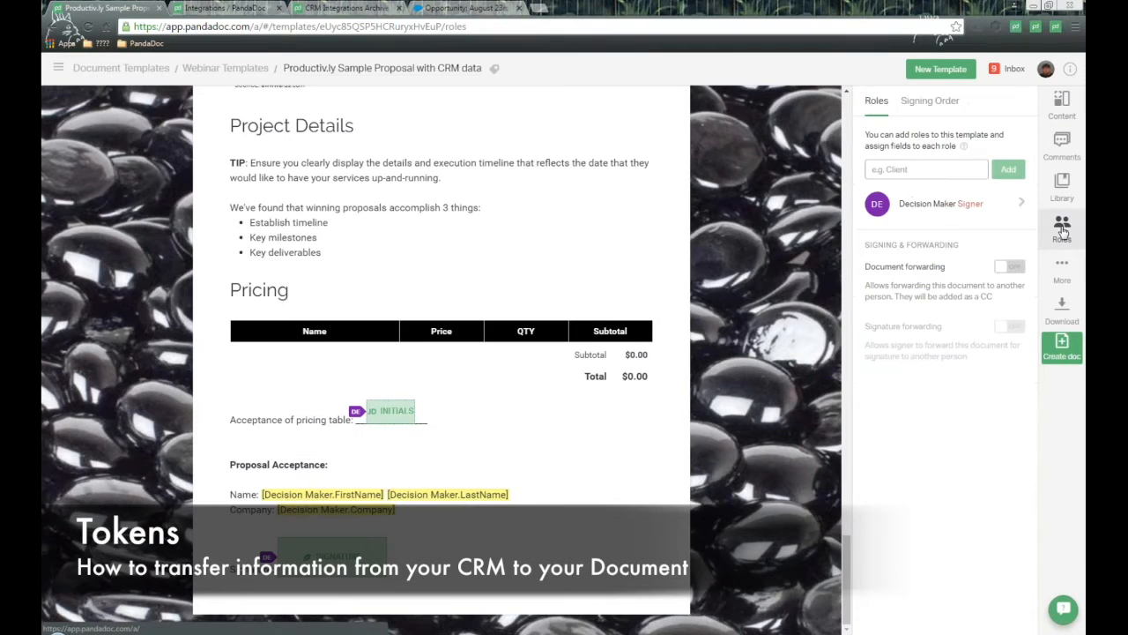
click(1062, 104)
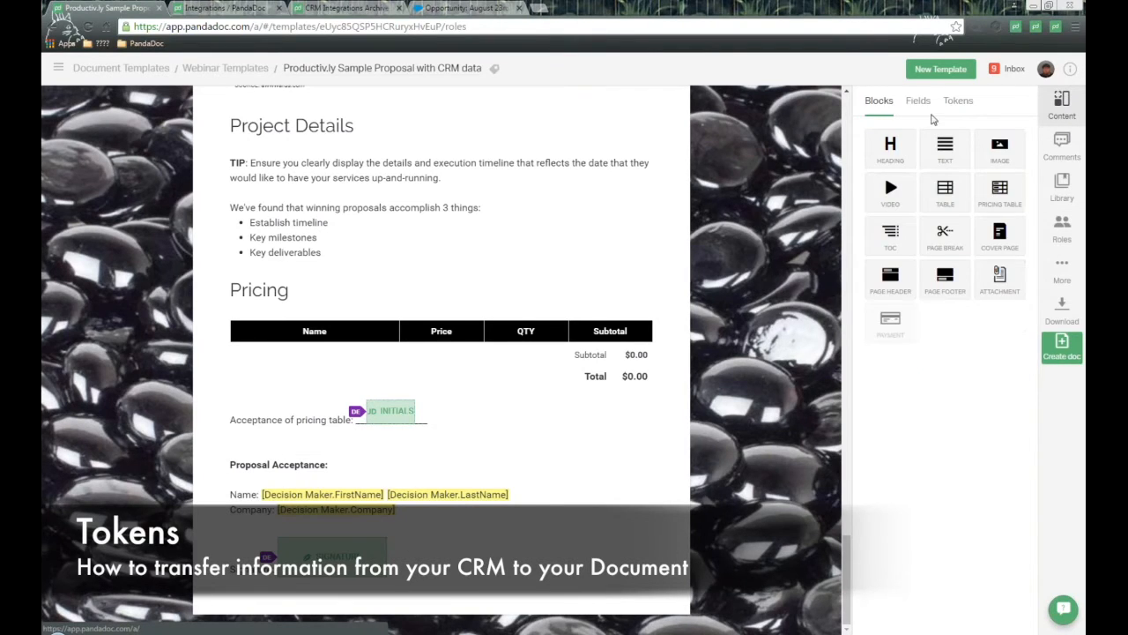
click(918, 100)
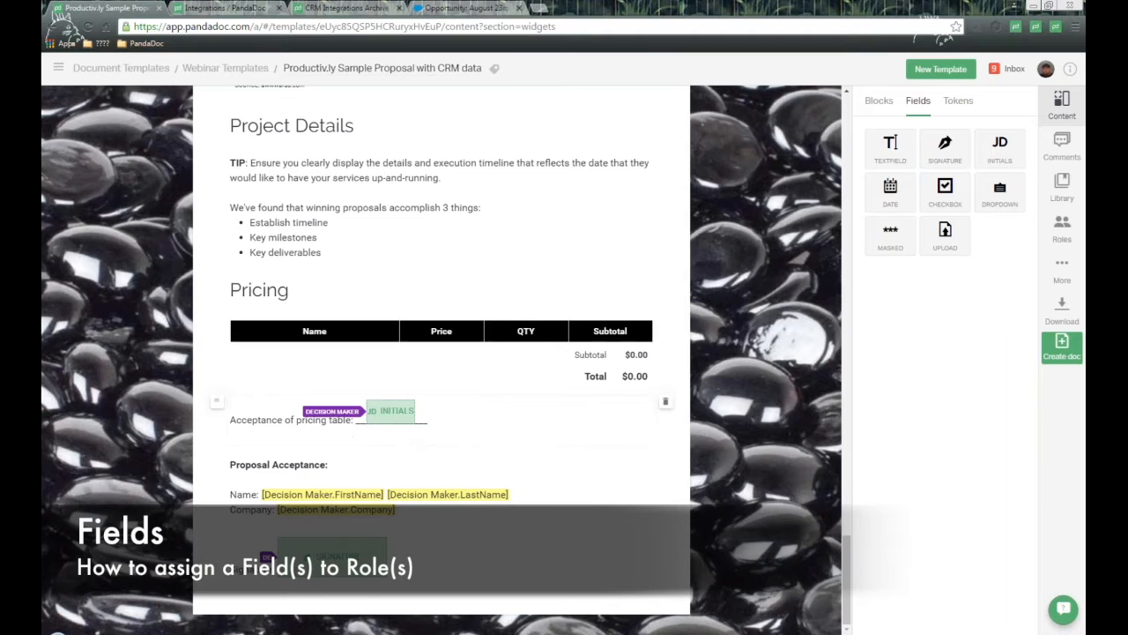
Inspect the assigned role of the initials field beside "Acceptance of pricing table" and of the signature field under Proposal Acceptance.
click(391, 413)
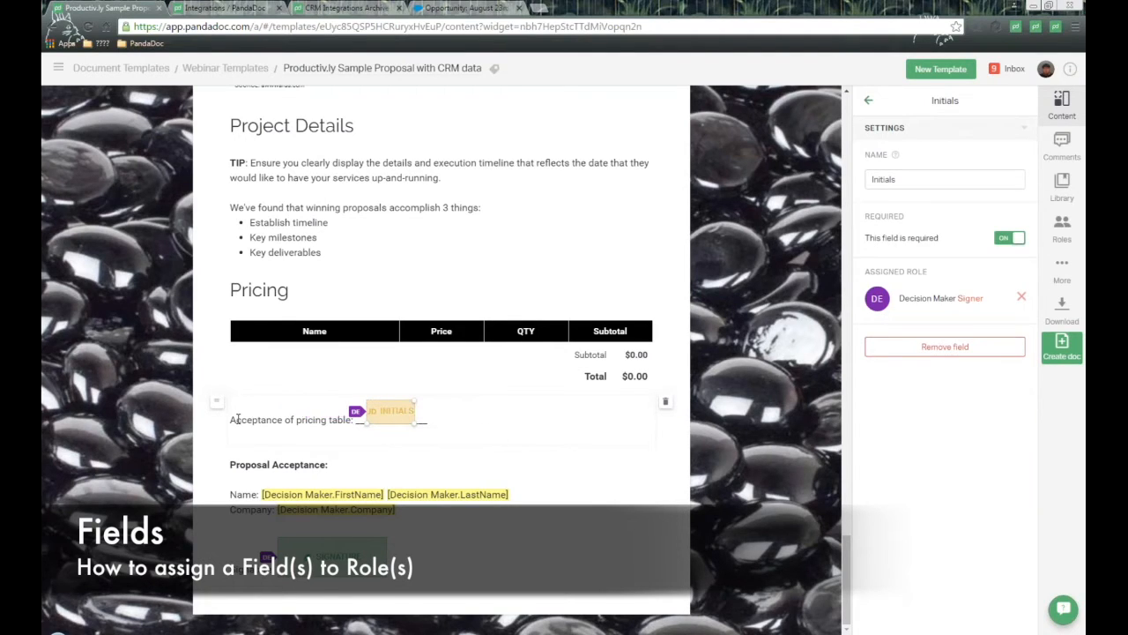
drag(236, 420, 341, 422)
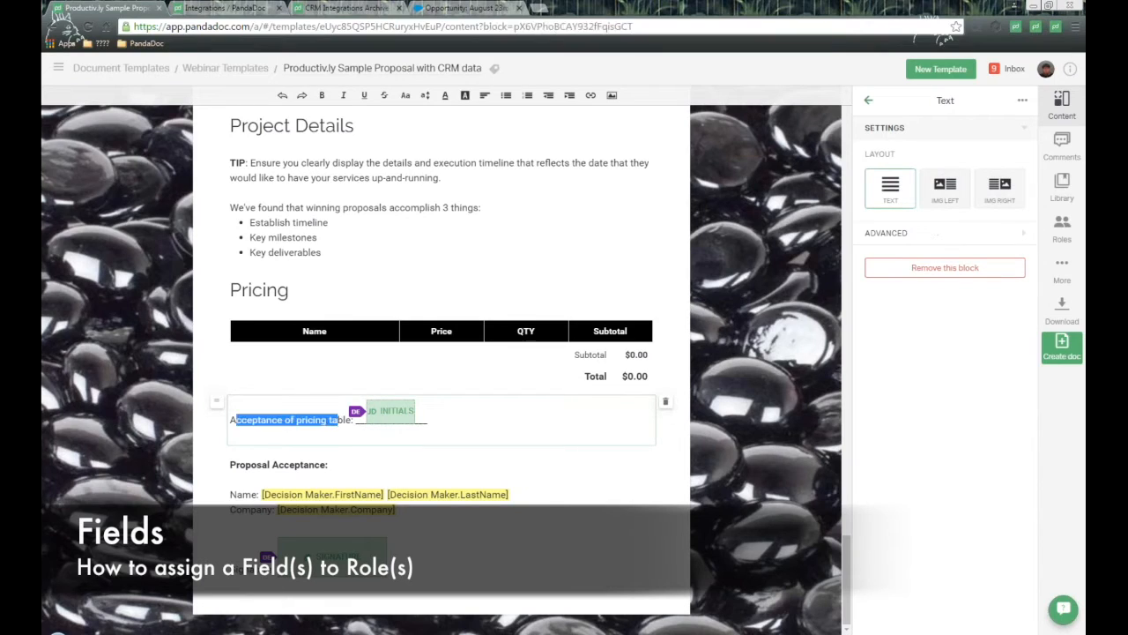
click(403, 410)
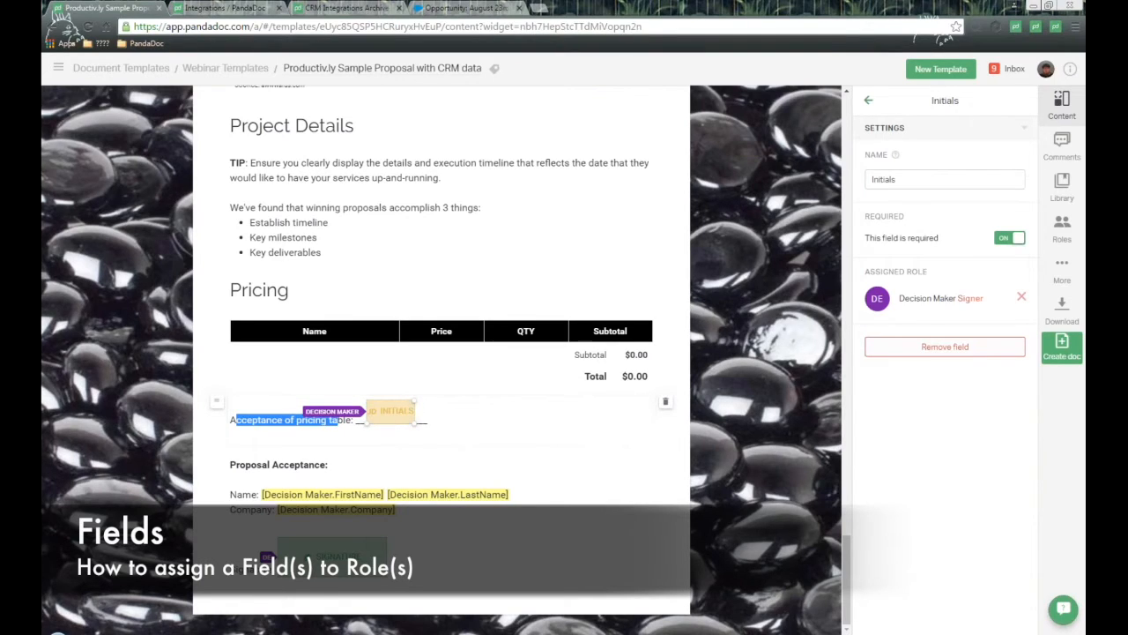
drag(899, 299, 959, 299)
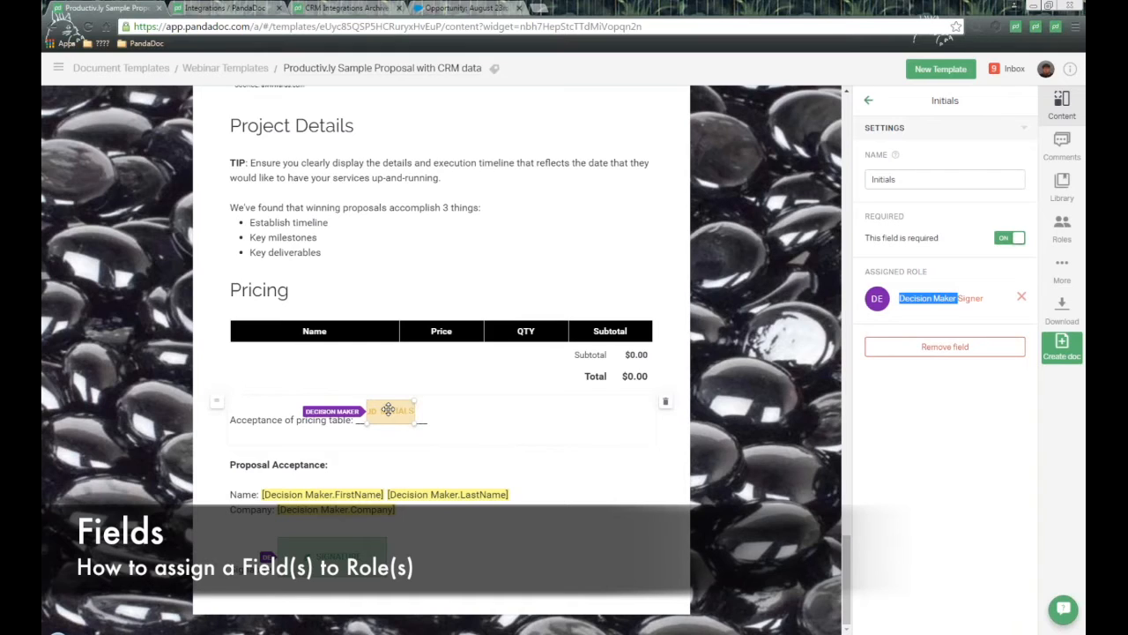
click(330, 554)
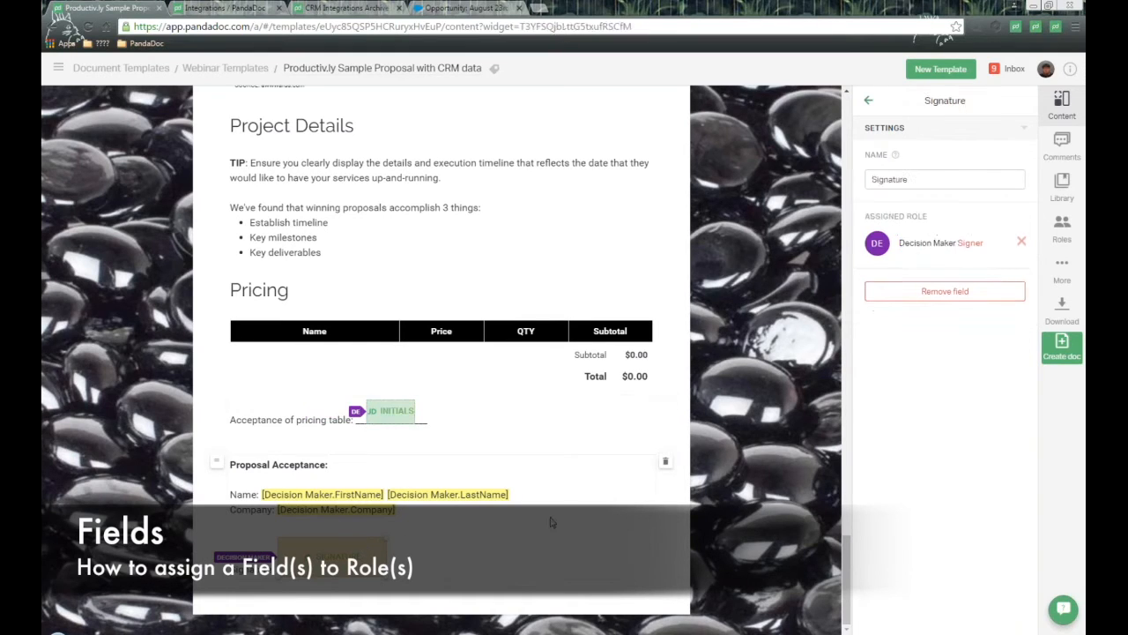
triple_click(888, 217)
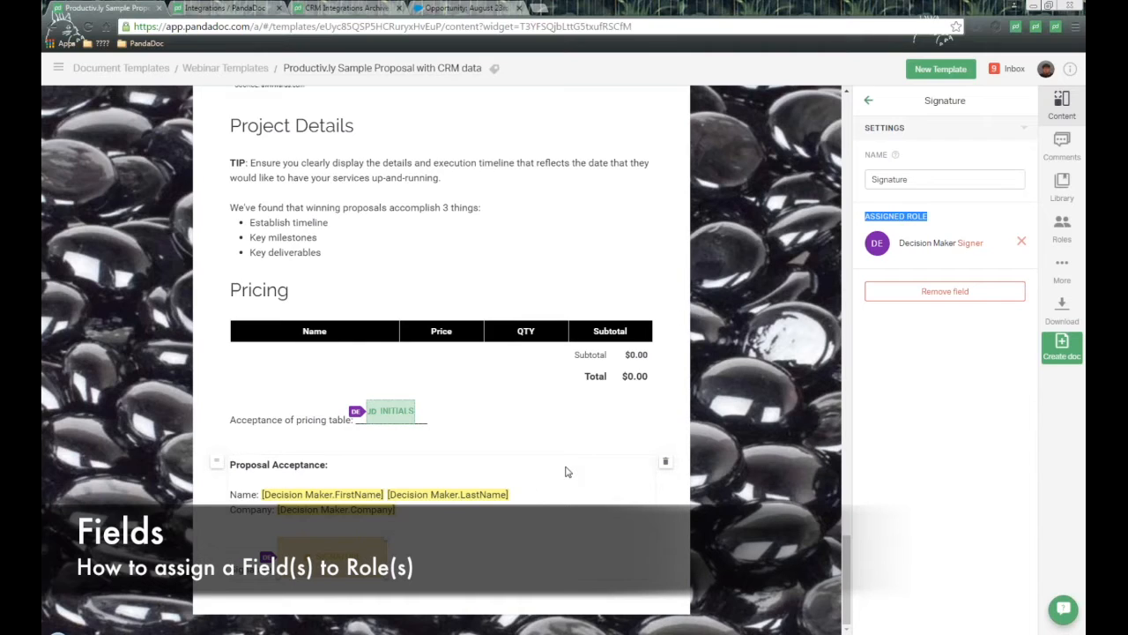
Select the Name column header of the pricing table and expand the table's settings.
click(345, 333)
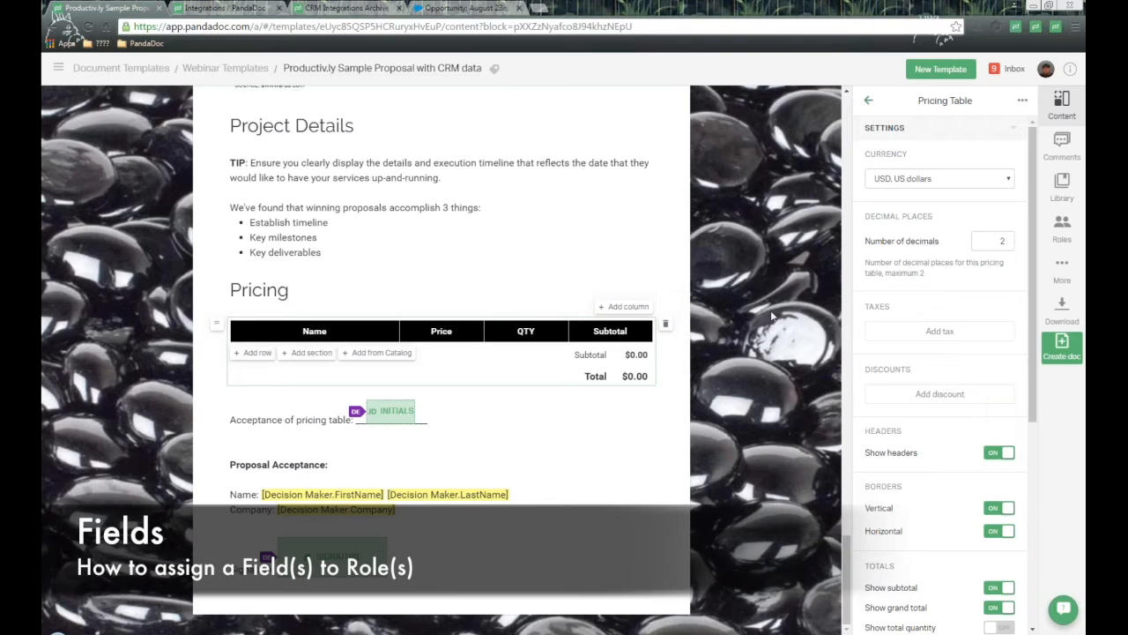
click(352, 331)
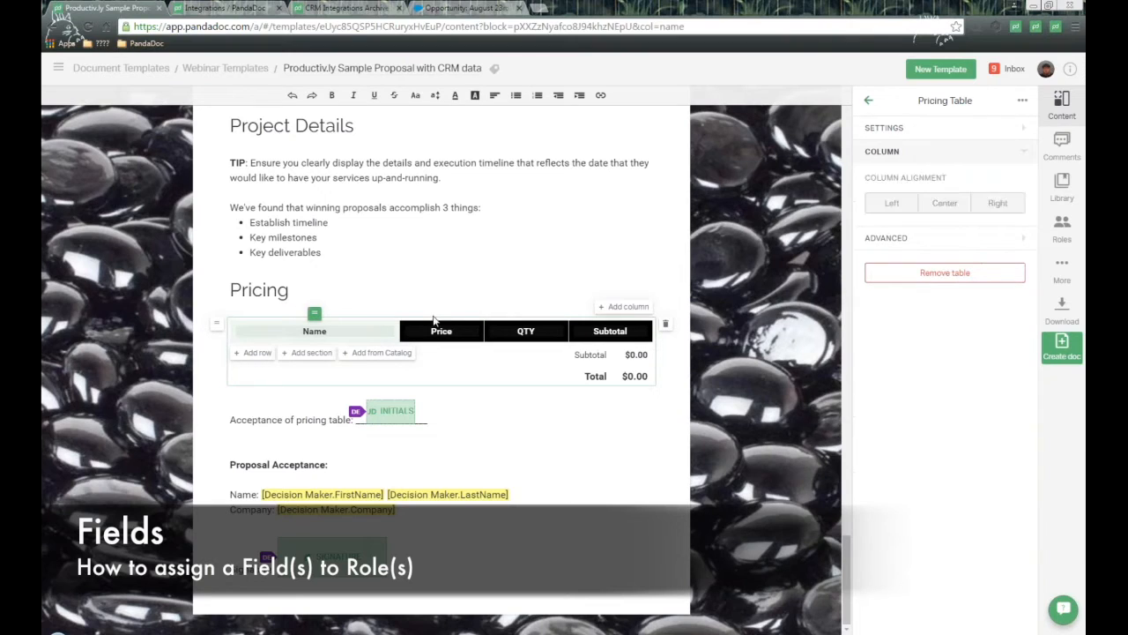
click(945, 127)
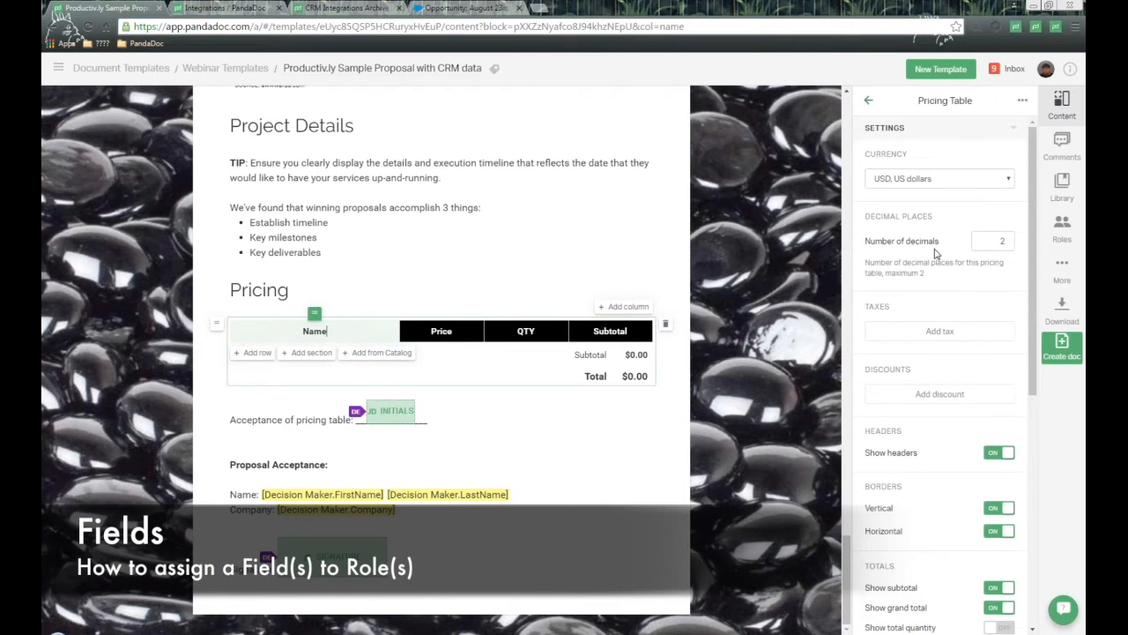
Examine the pricing table's option for automatically adding products from the CRM, and return to the template's cover page.
scroll(937, 252, down, 5)
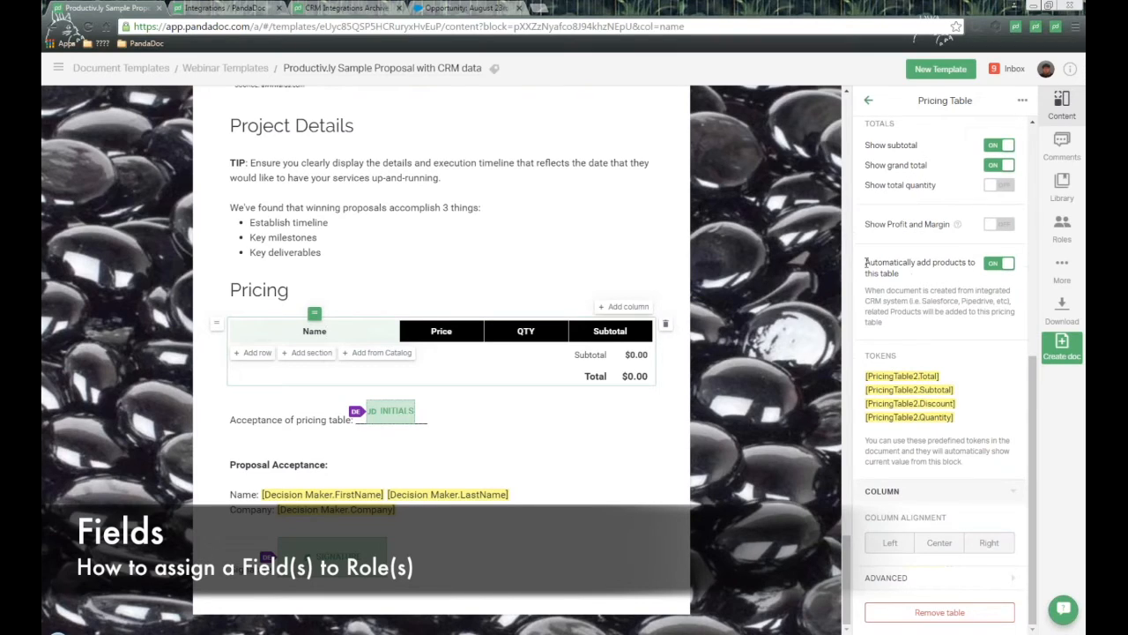
drag(866, 266, 949, 273)
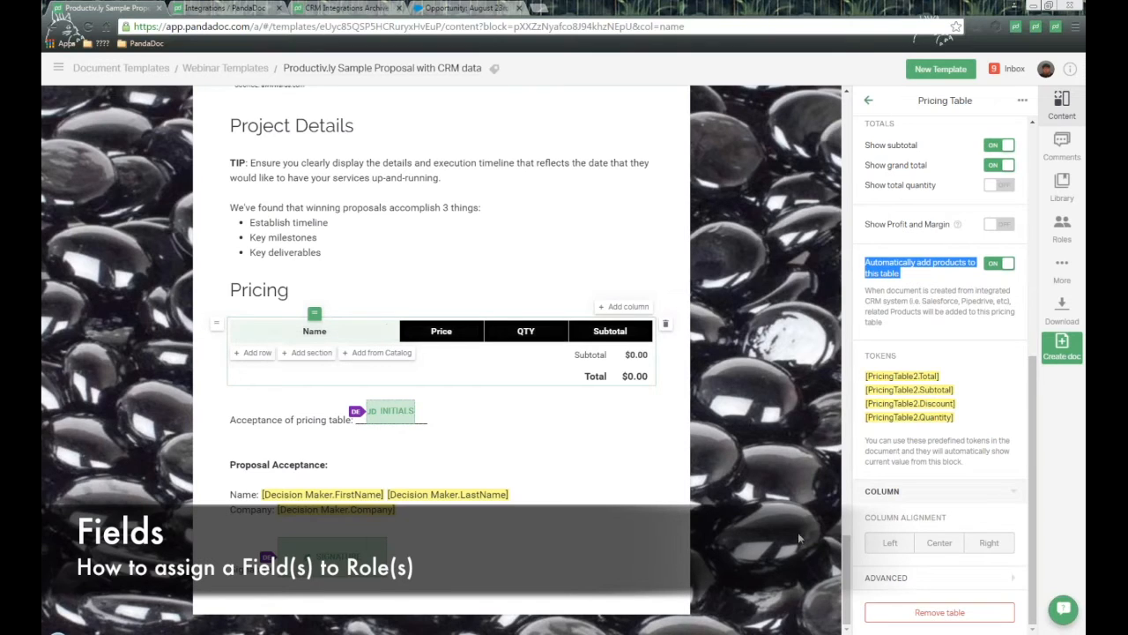
drag(848, 561, 848, 123)
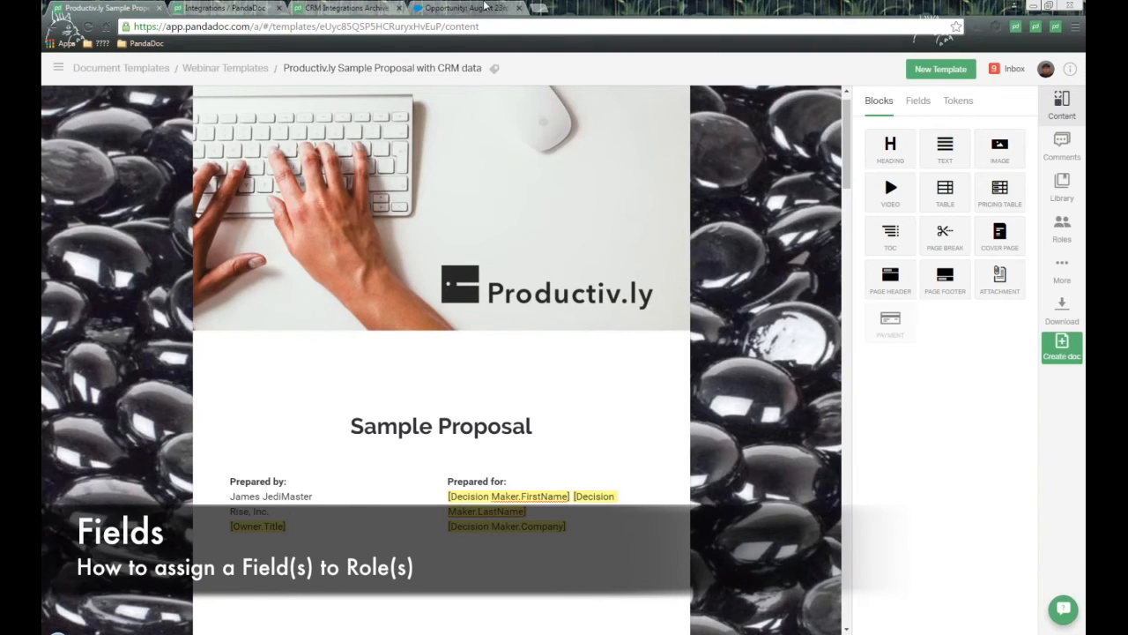
Switch to the August 23rd CRM Webinar opportunity in Salesforce and open the token list in the PandaDoc Documents settings.
click(467, 8)
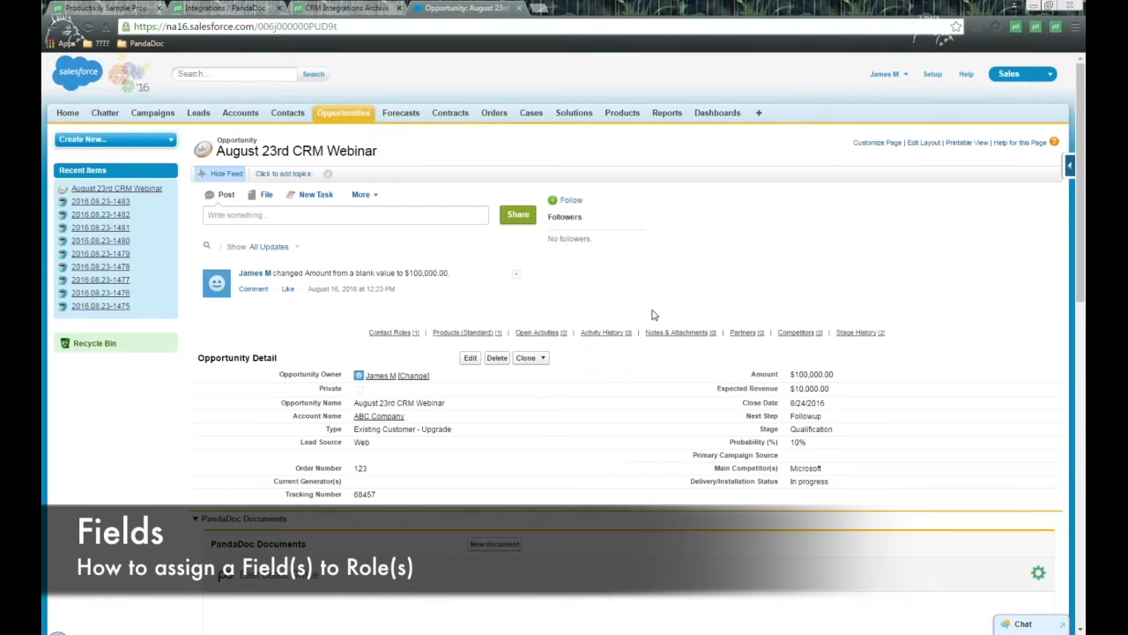
scroll(637, 285, down, 1)
scroll(638, 286, down, 4)
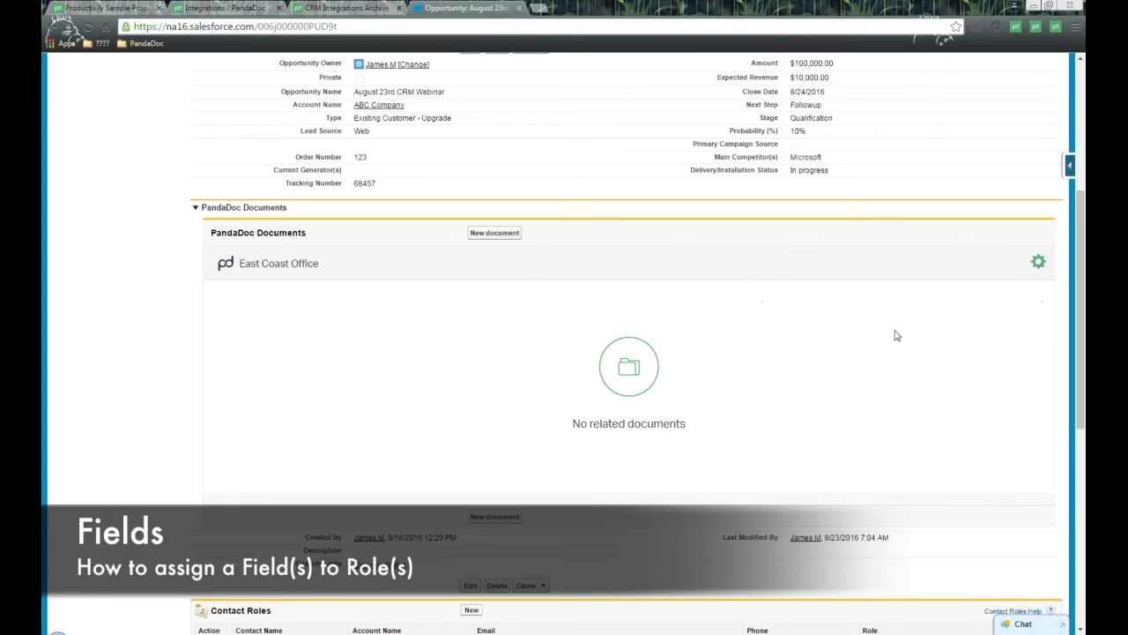
click(1040, 262)
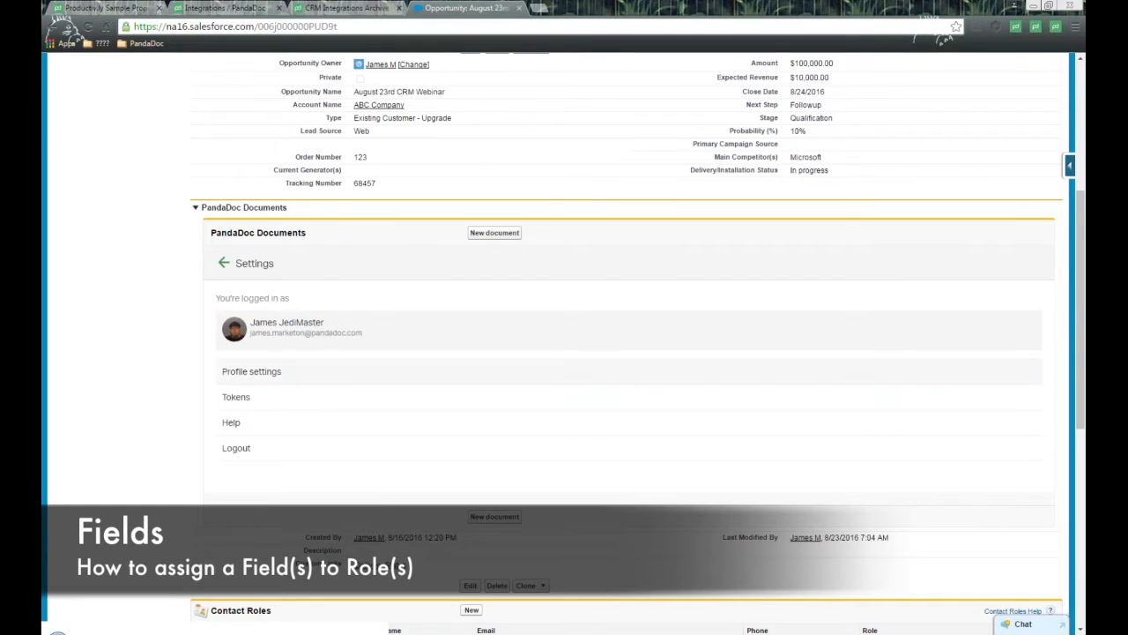
click(289, 398)
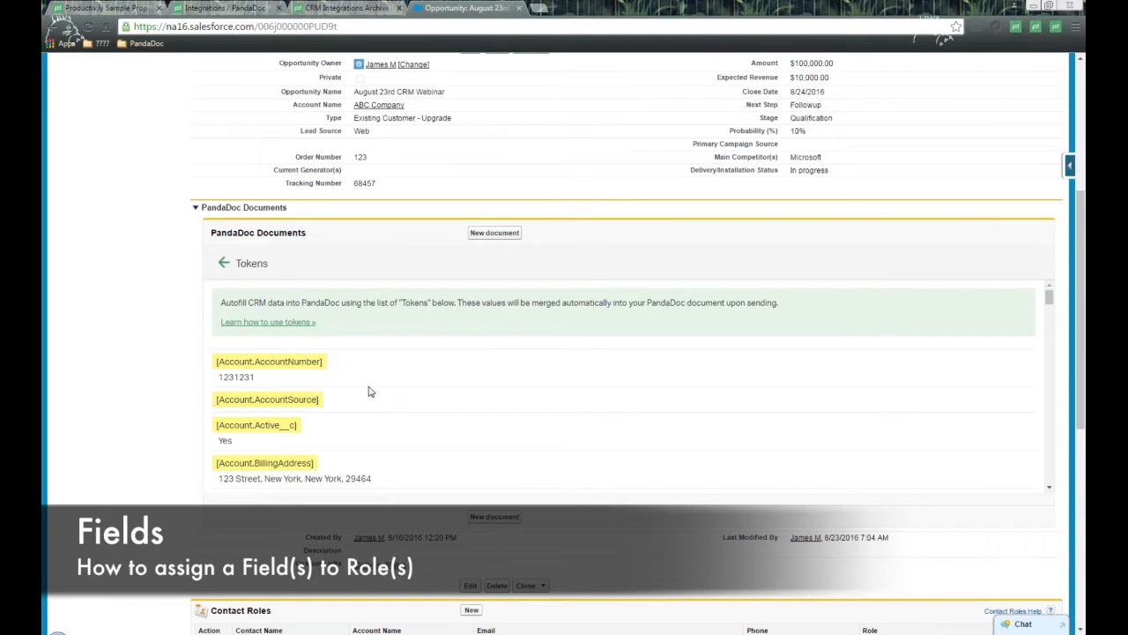
Examine the available CRM tokens and their values, from the Account tokens through to the Owner tokens.
scroll(359, 391, down, 3)
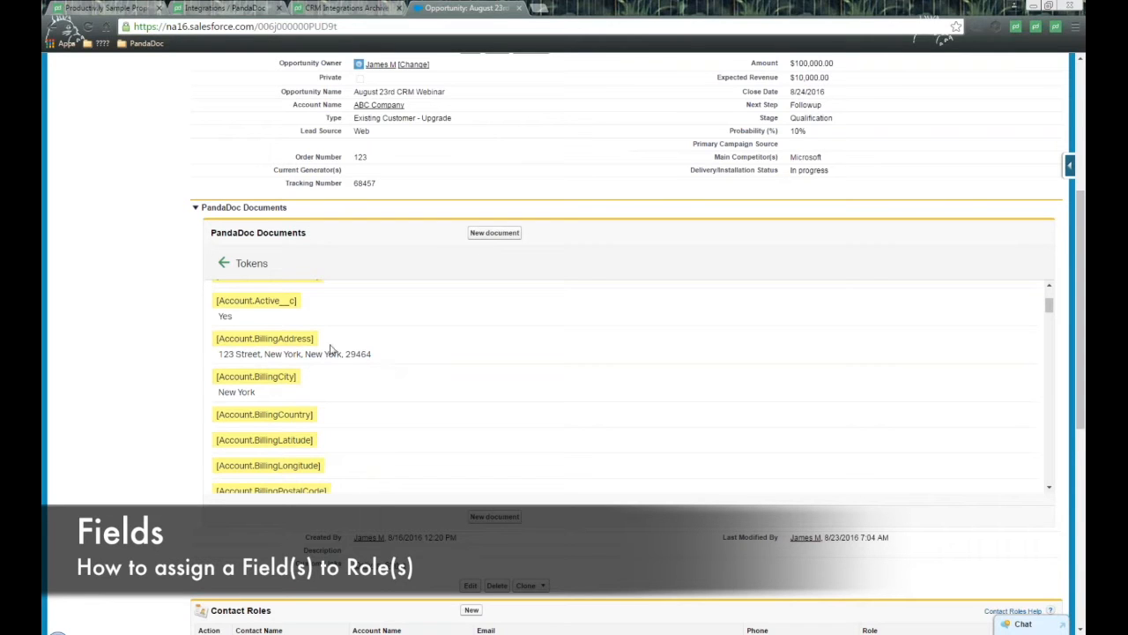
scroll(352, 378, down, 5)
scroll(352, 379, down, 10)
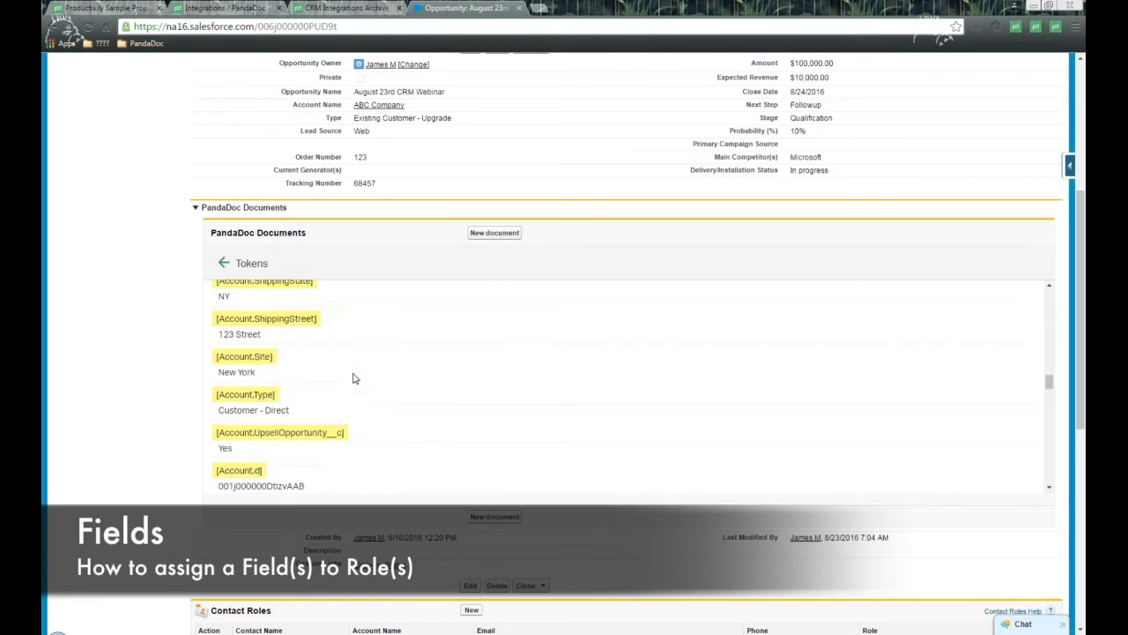
scroll(352, 378, down, 3)
scroll(355, 378, down, 3)
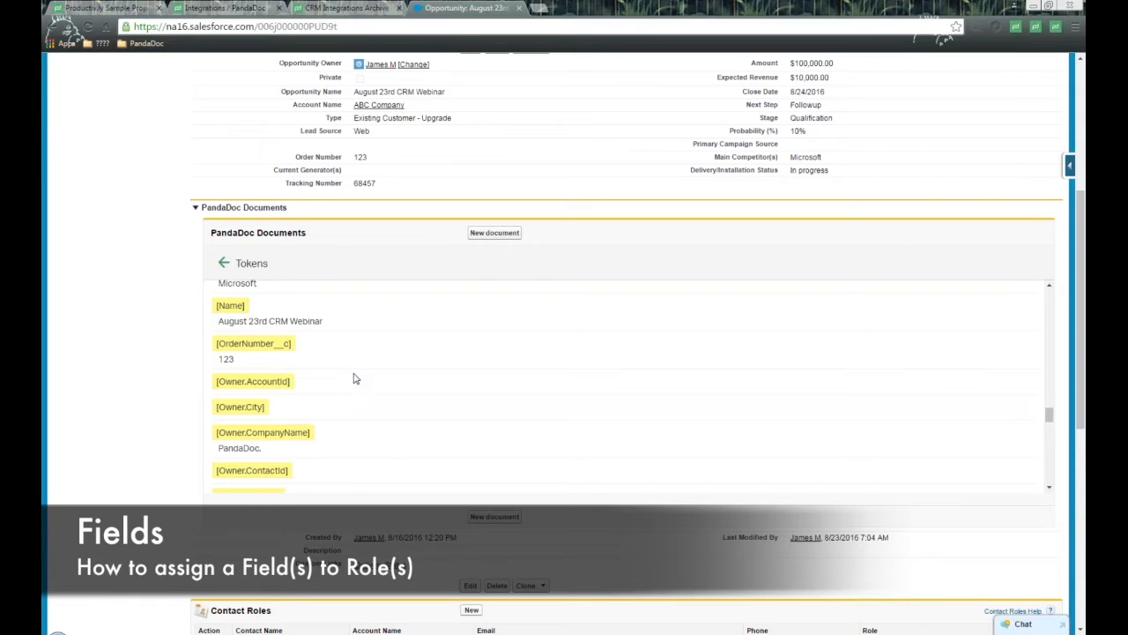
scroll(356, 378, down, 1)
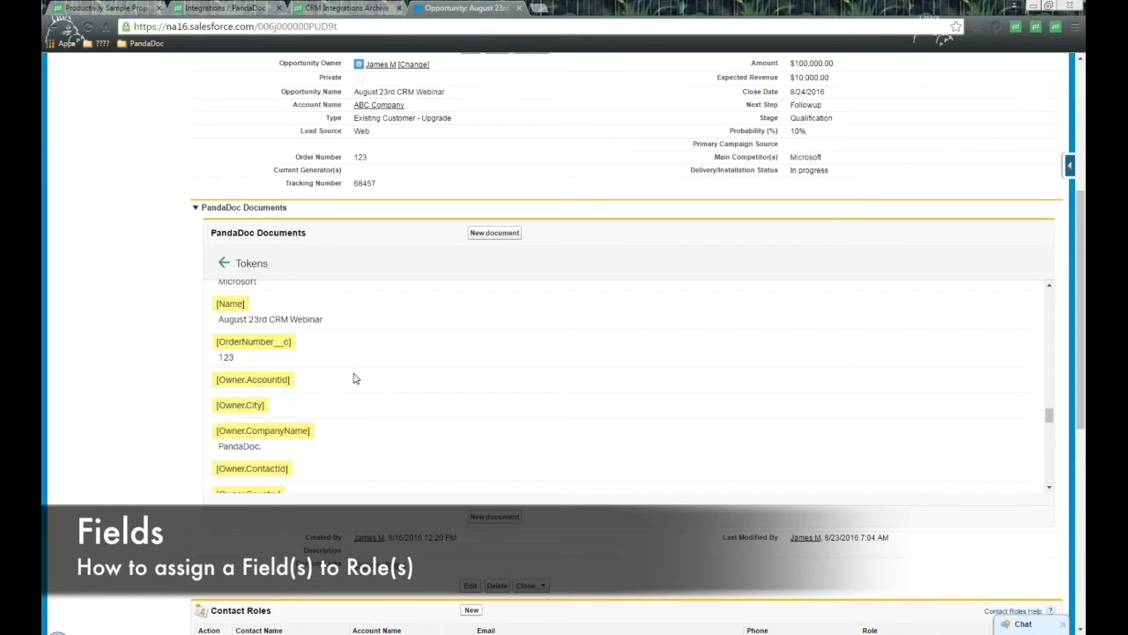
scroll(355, 378, down, 3)
scroll(355, 379, up, 6)
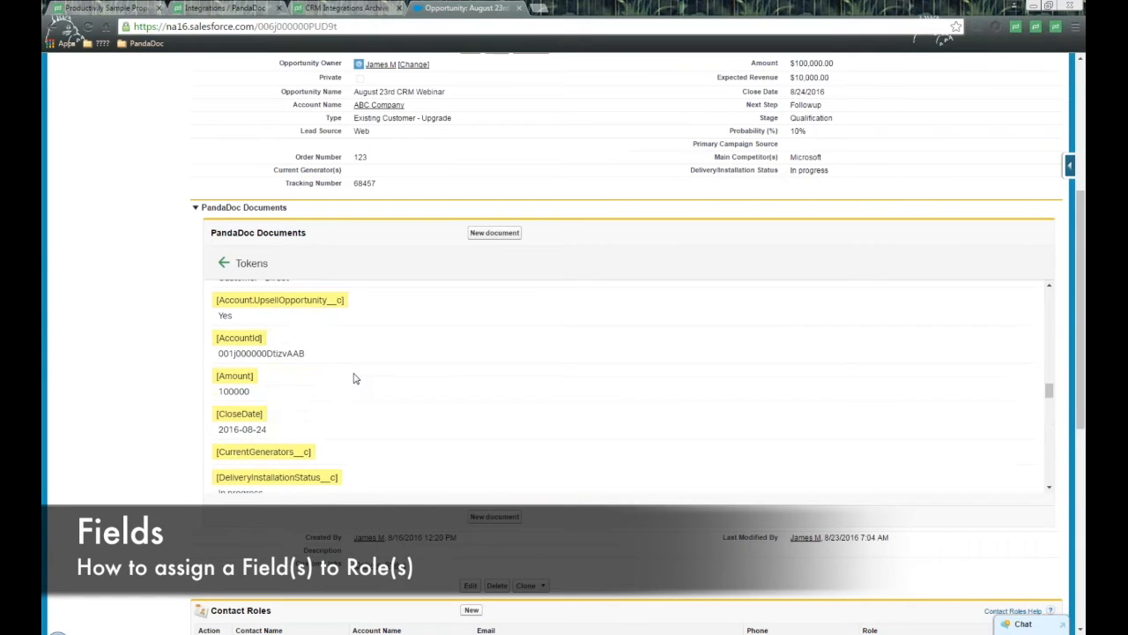
scroll(355, 378, up, 8)
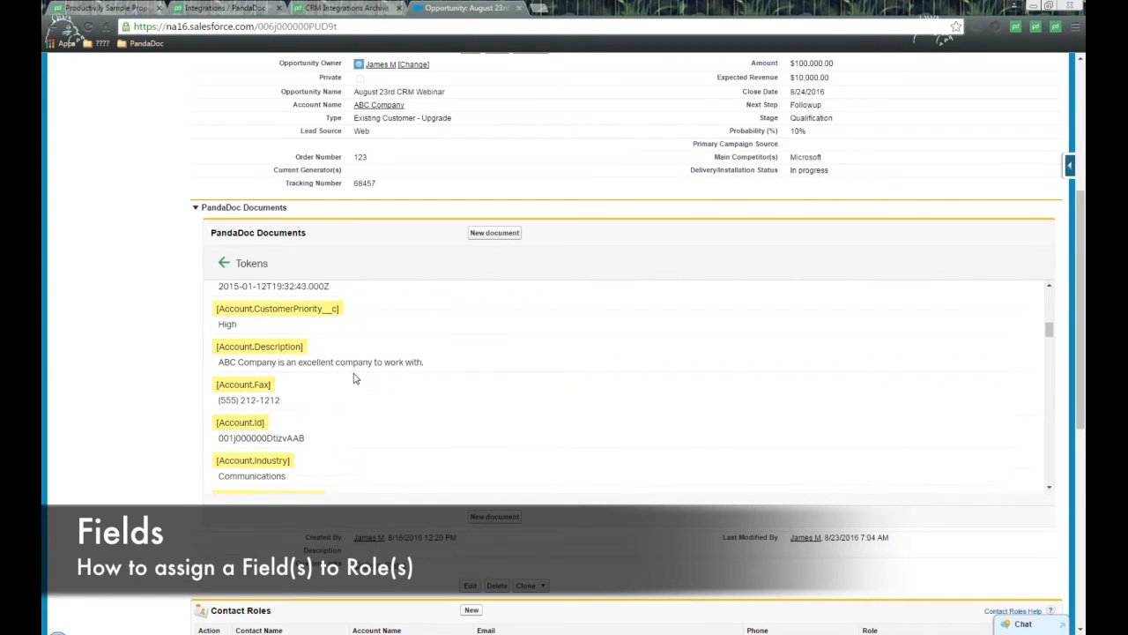
scroll(356, 378, up, 4)
scroll(355, 378, down, 3)
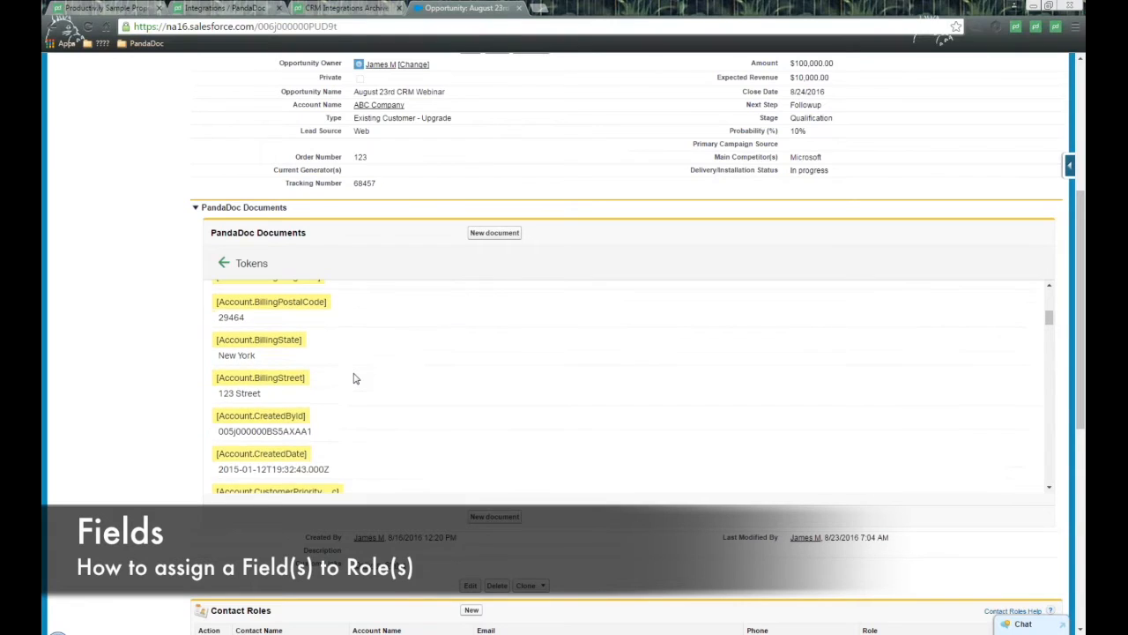
scroll(356, 378, up, 8)
scroll(356, 378, down, 3)
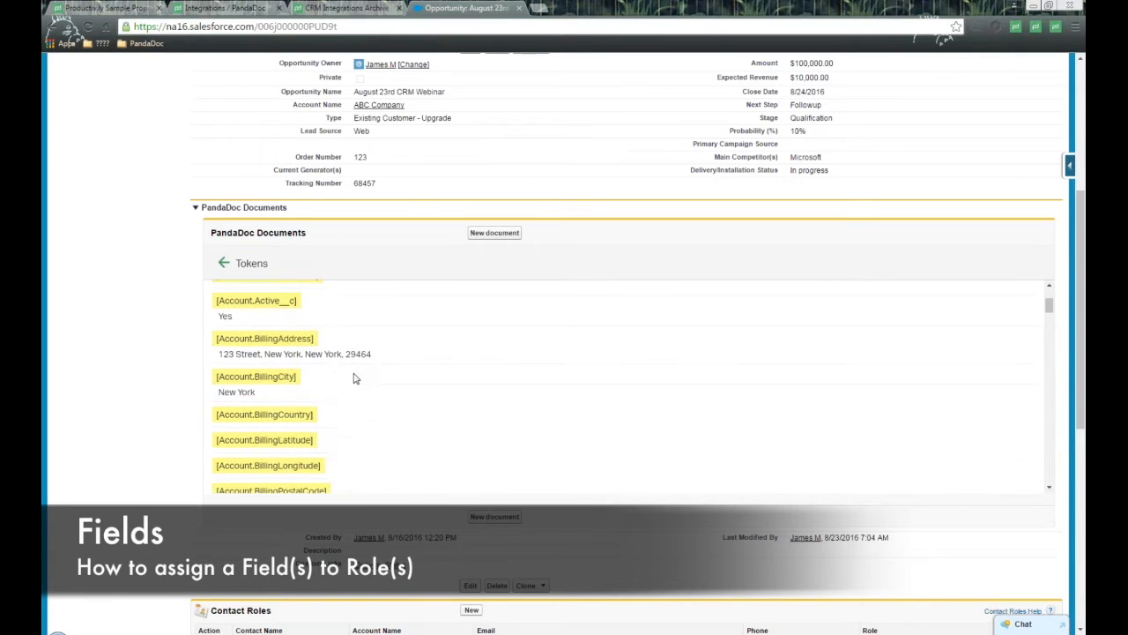
Copy the [Account.BillingAddress] token from the Salesforce list and switch back to the PandaDoc template.
drag(315, 340, 206, 343)
key(ctrl+c)
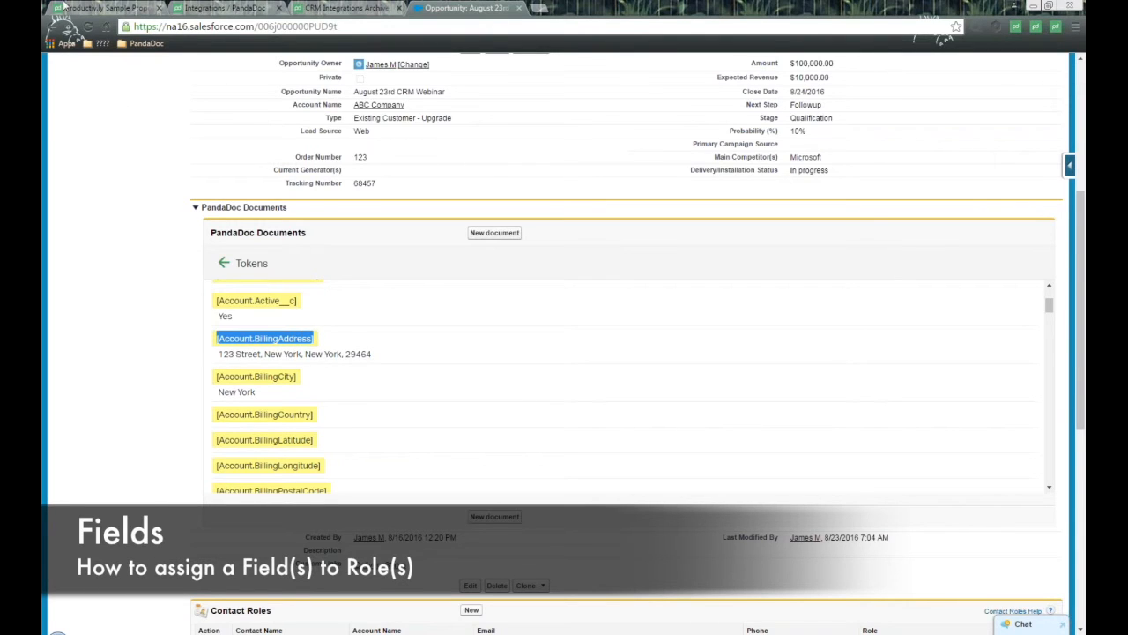
click(104, 7)
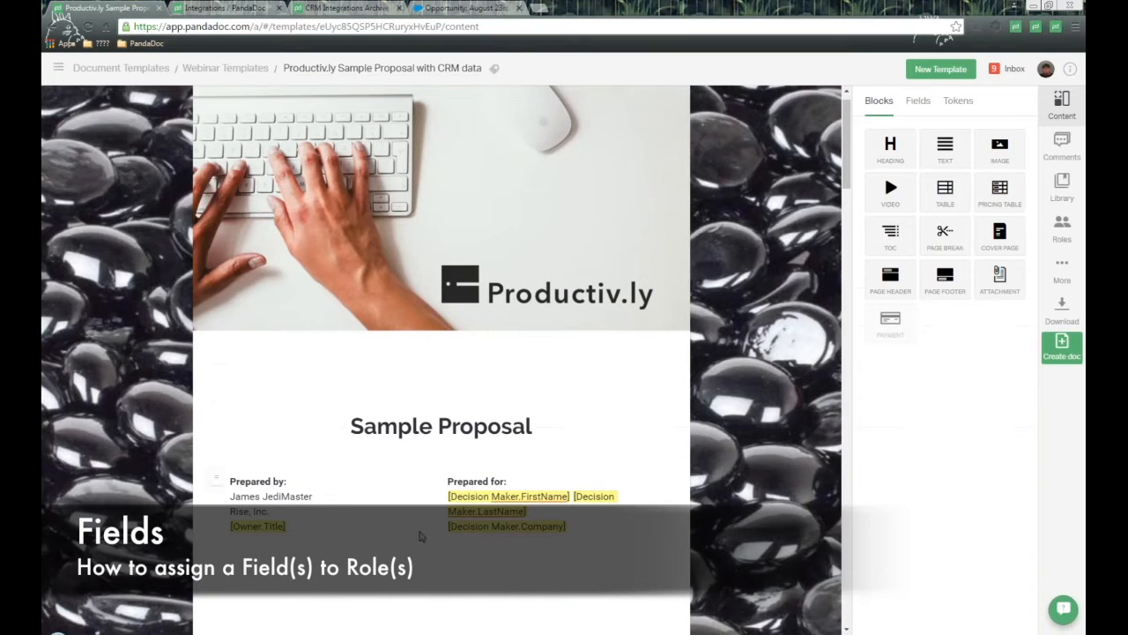
Add an "Address:" line containing the copied [Account.BillingAddress] token below the Name line under Proposal Acceptance.
scroll(552, 412, down, 5)
scroll(552, 412, down, 10)
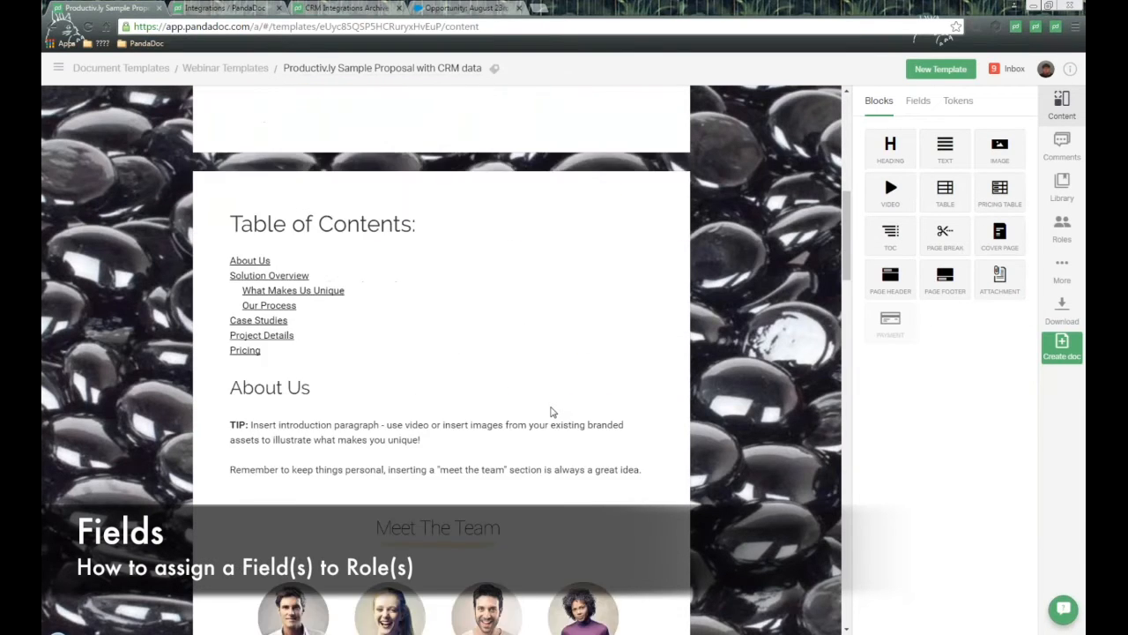
scroll(552, 412, down, 15)
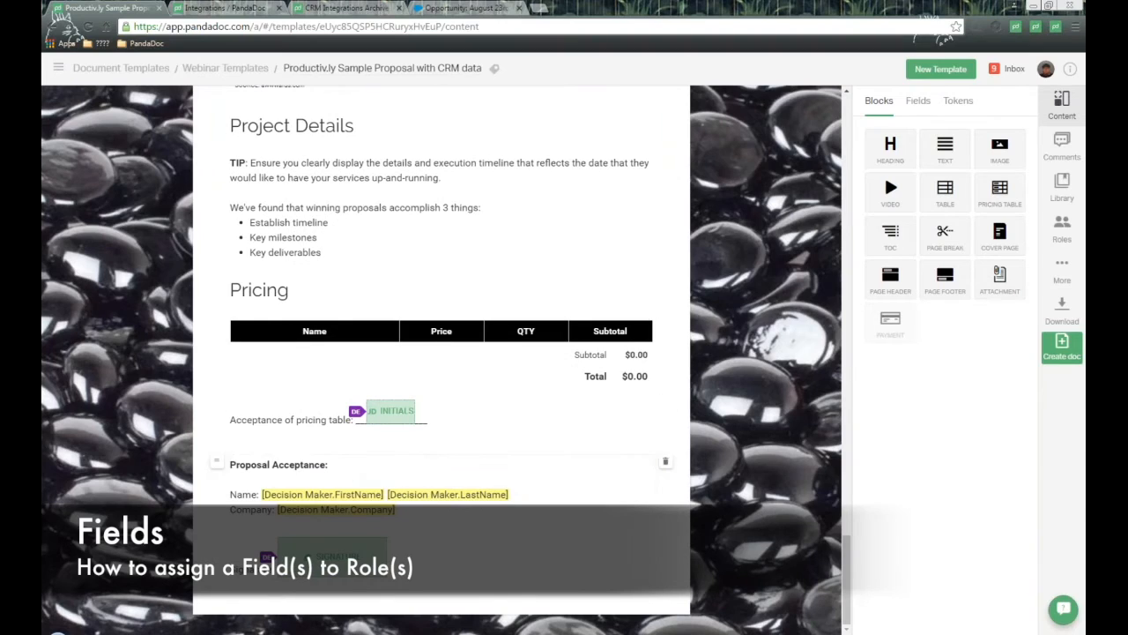
click(558, 493)
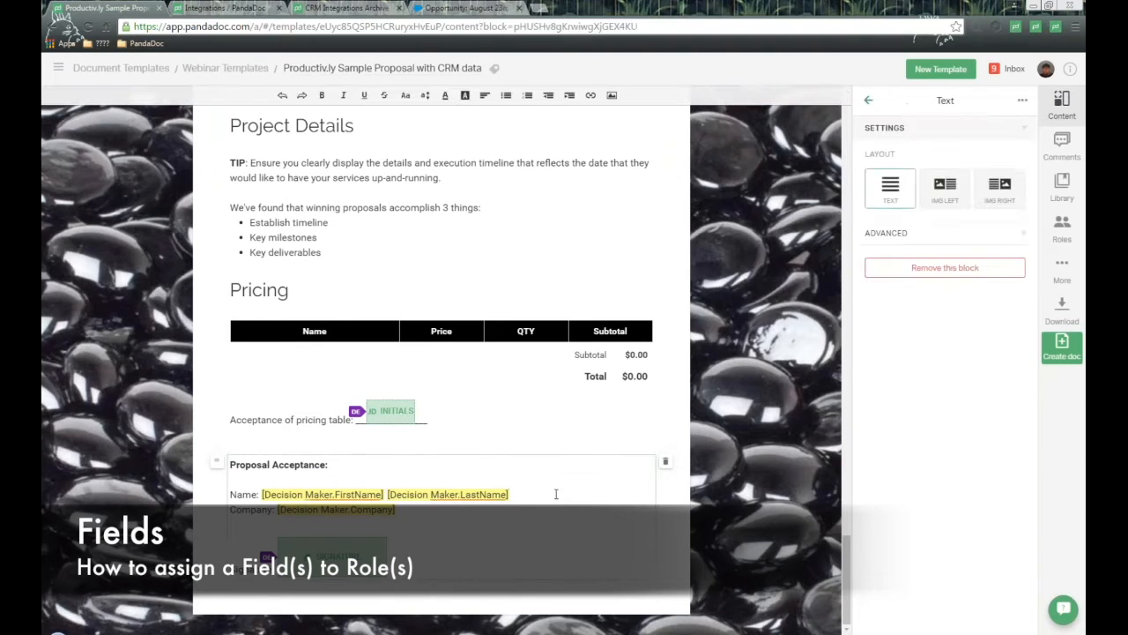
key(Return)
text(Ac)
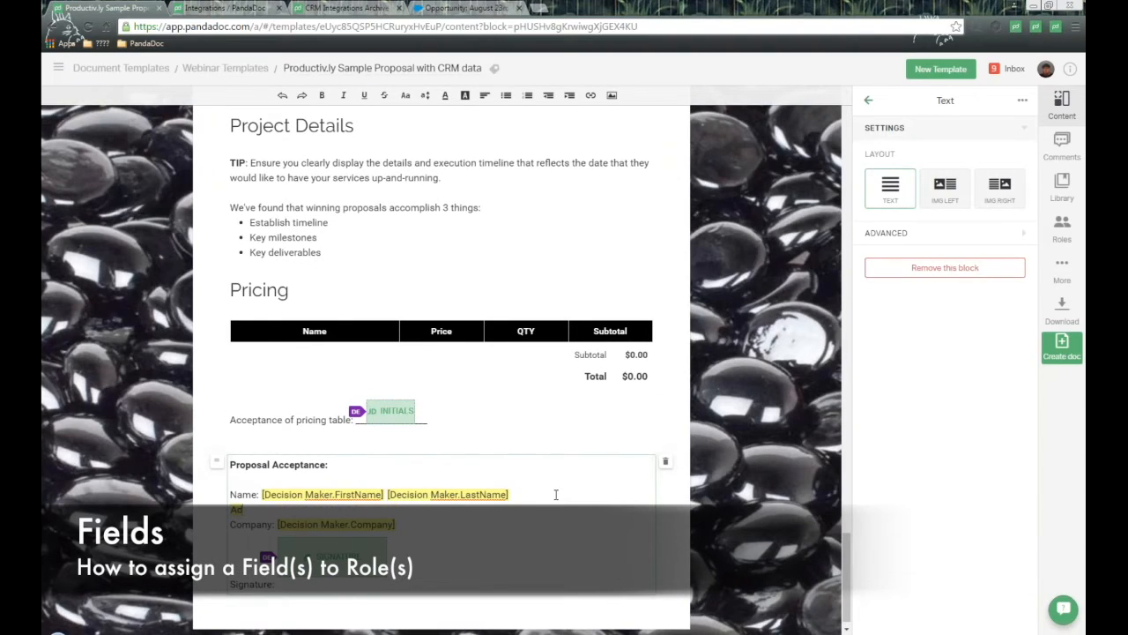
text(dress:)
key(ctrl+v)
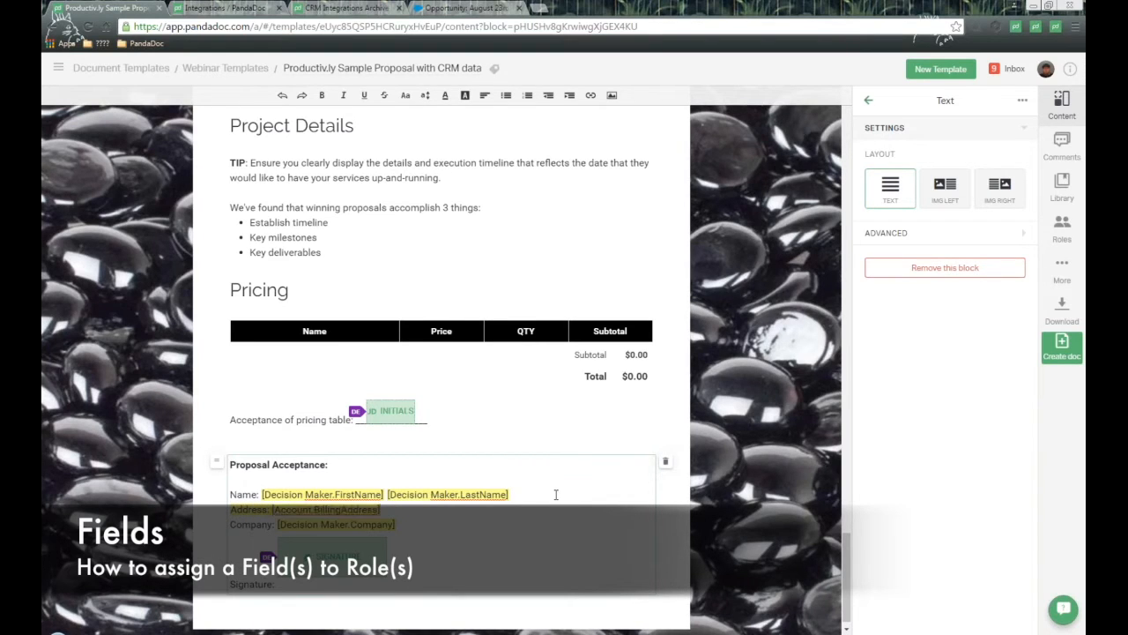
click(781, 479)
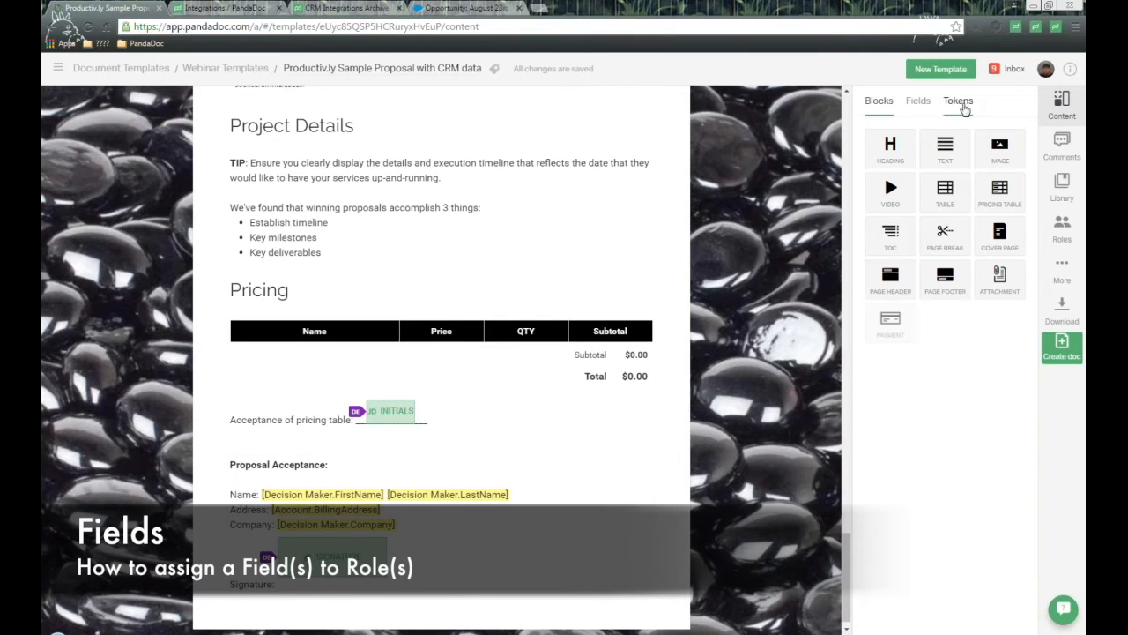
Inspect the template's custom tokens [Owner.Title] and [Account.BillingAddress], and return to the cover page.
click(965, 106)
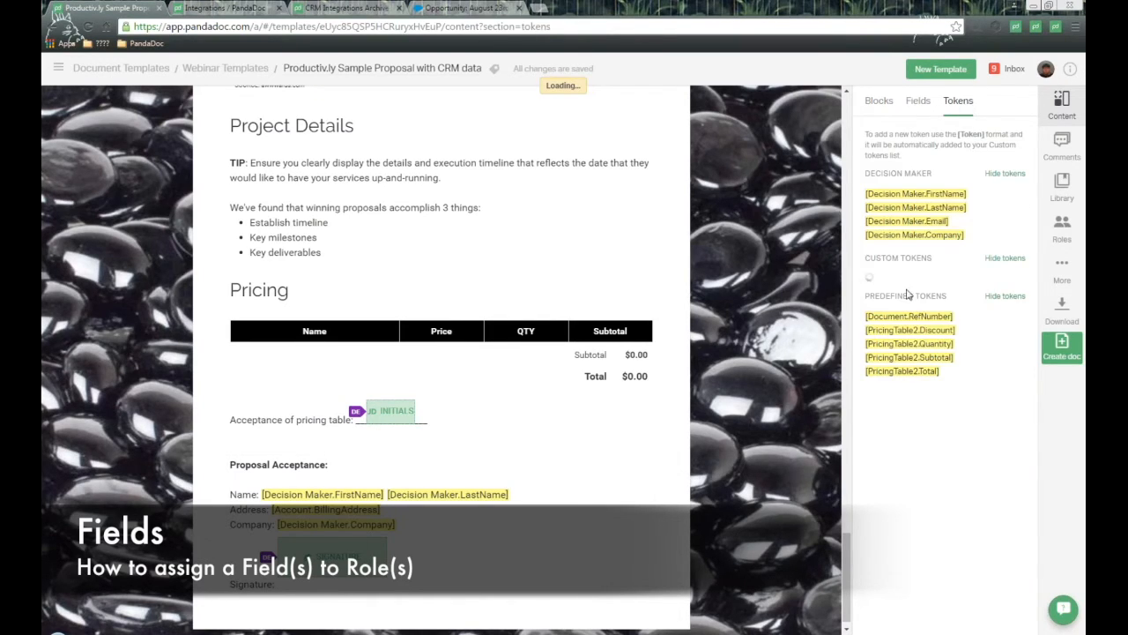
drag(867, 261, 943, 261)
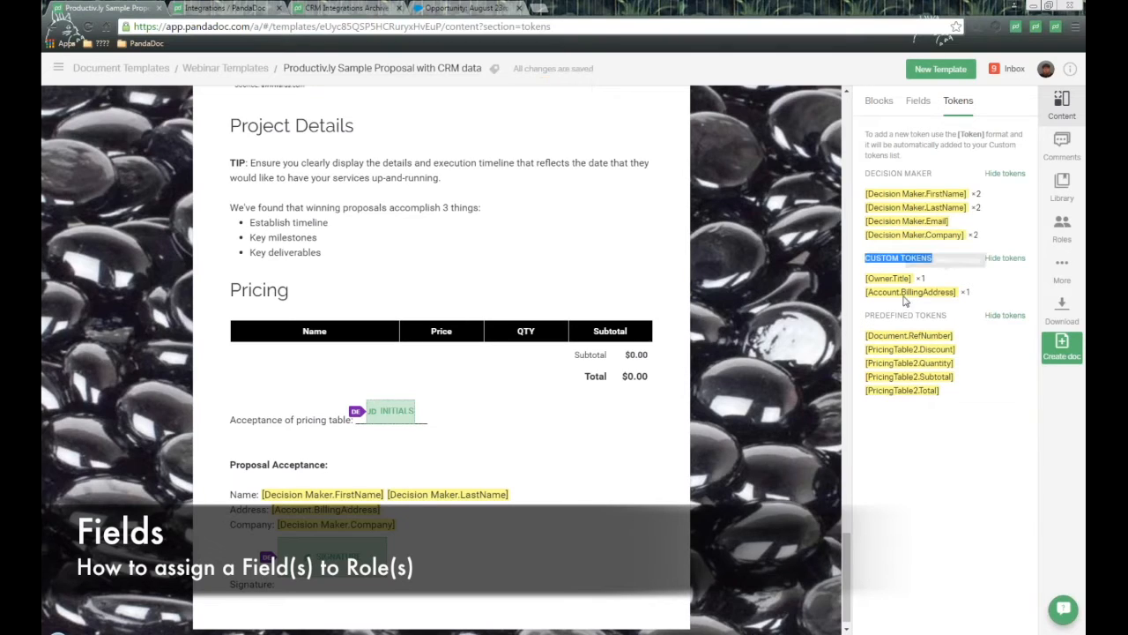
click(920, 295)
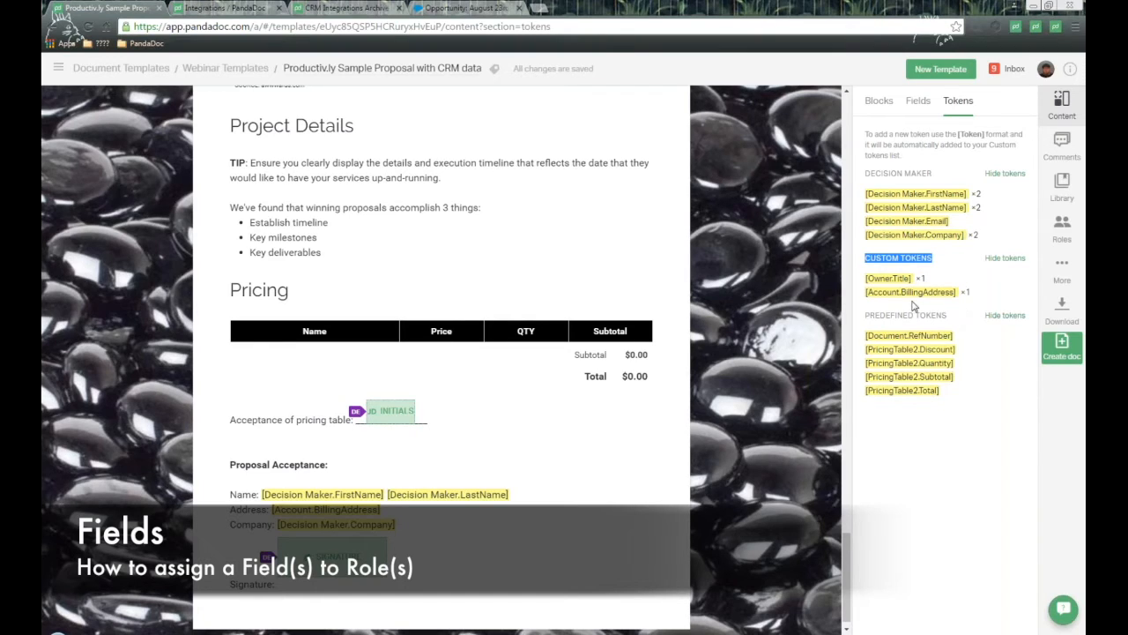
click(896, 279)
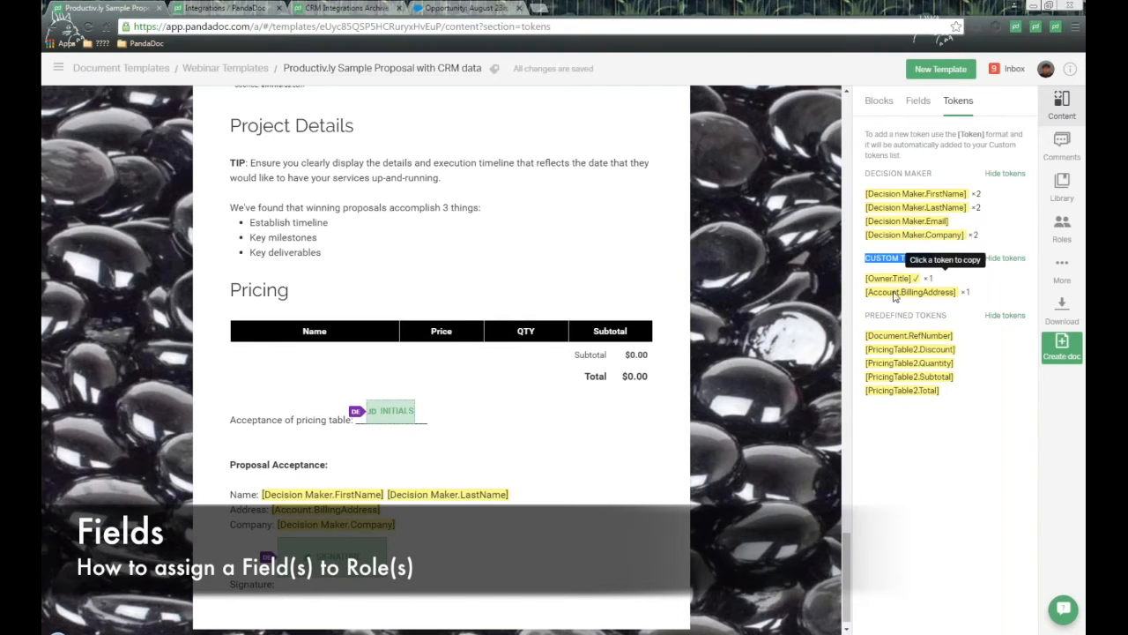
drag(849, 584, 836, 137)
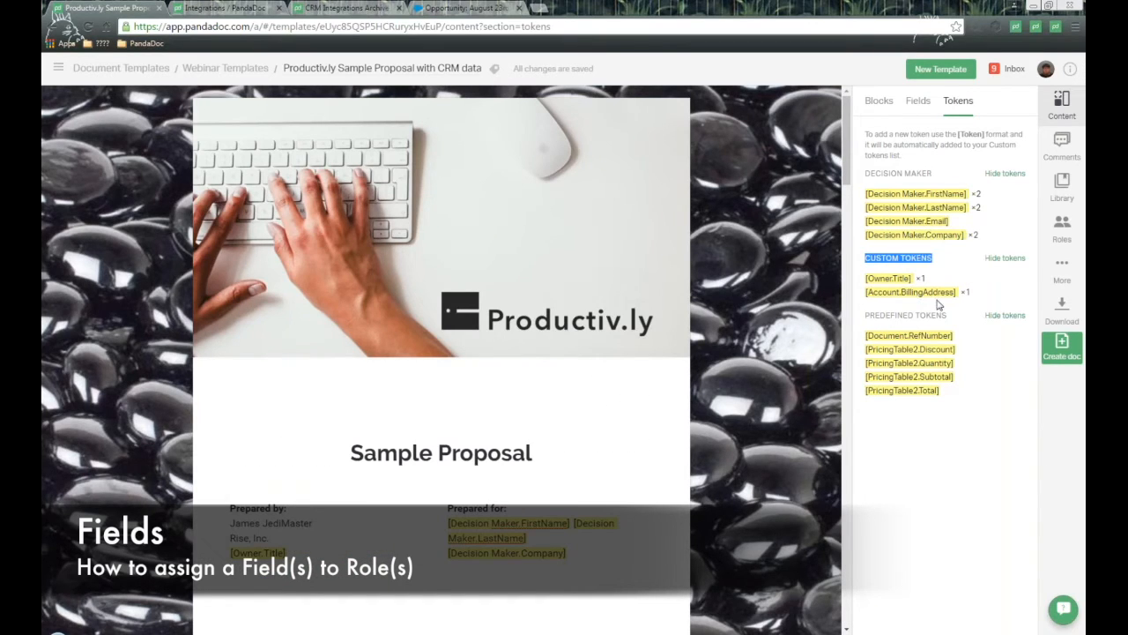
Switch back to the Salesforce opportunity, leave the token list, and review the opportunity's Contact Roles and Products sections.
click(464, 7)
click(223, 263)
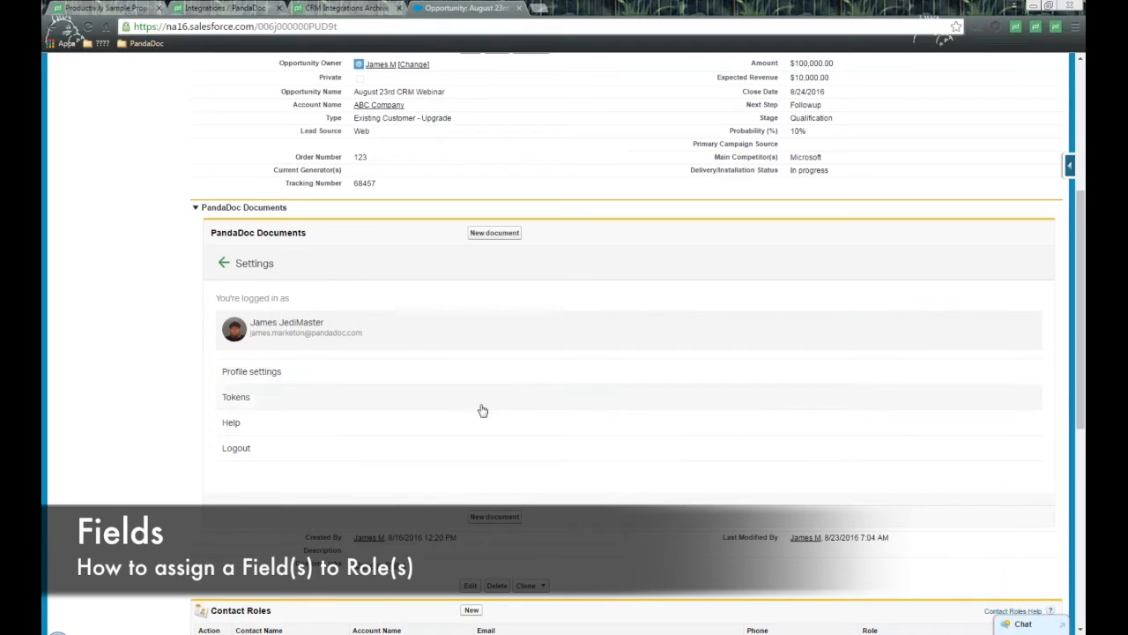
scroll(553, 389, down, 1)
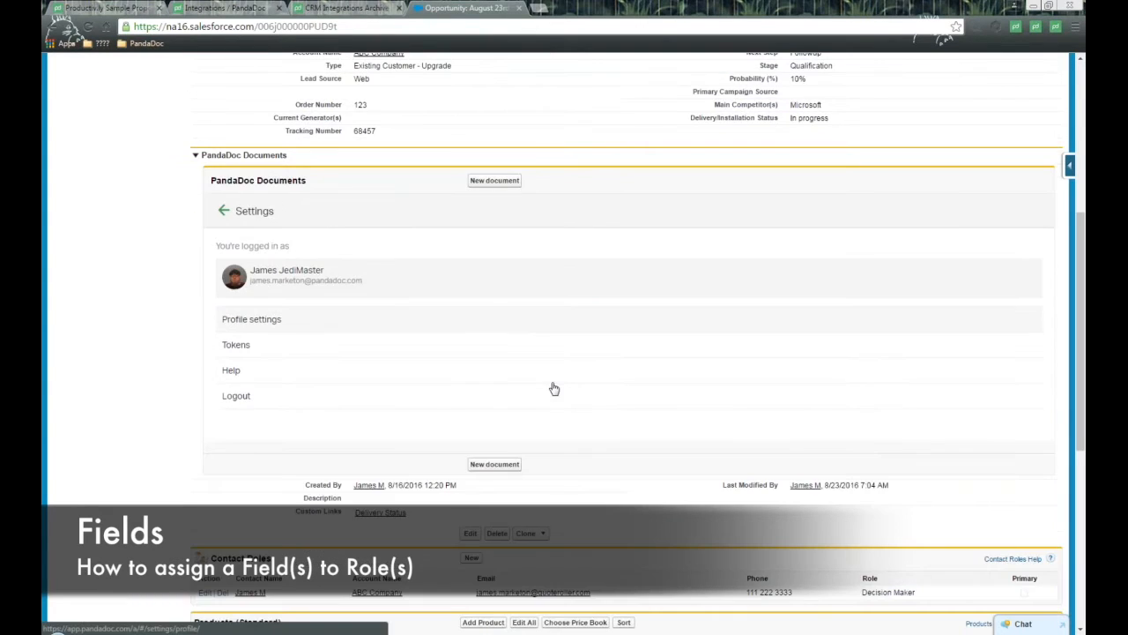
scroll(554, 389, down, 5)
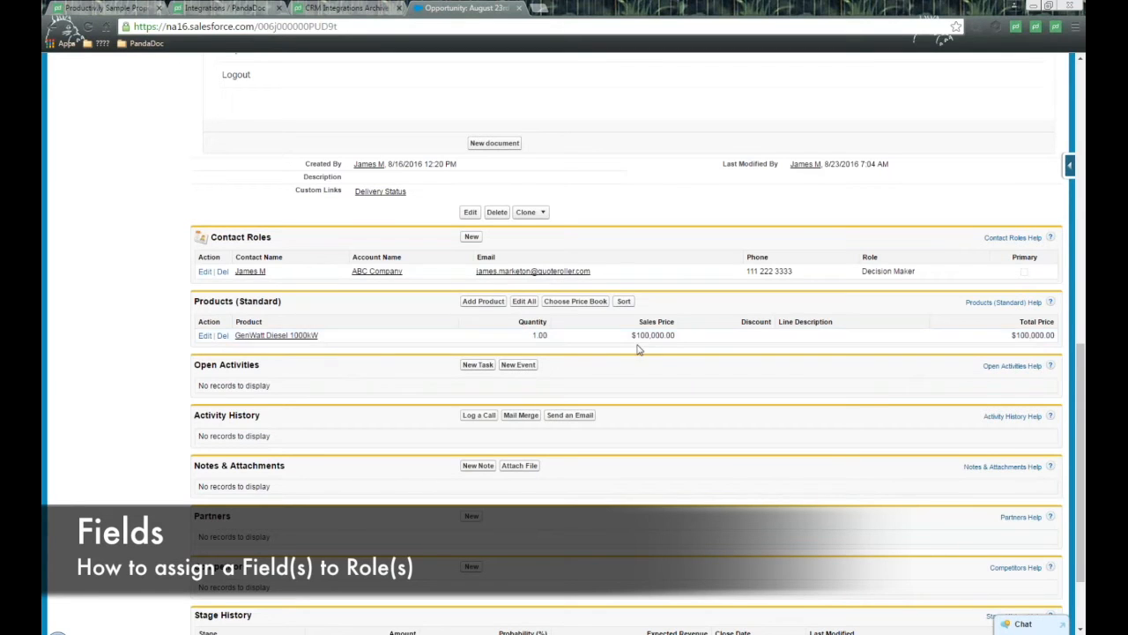
scroll(625, 340, up, 2)
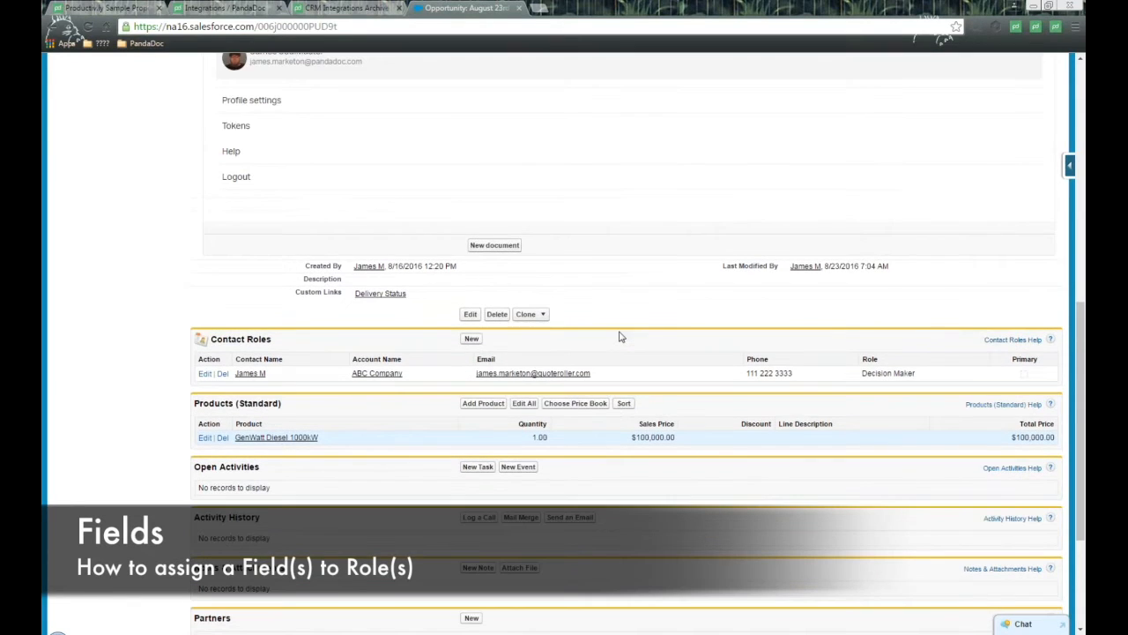
Create a new PandaDoc document from the opportunity with the "Productiv.ly Sample Proposal with CRM data" template, keeping the contact assigned to Decision Maker.
scroll(620, 336, up, 4)
click(226, 200)
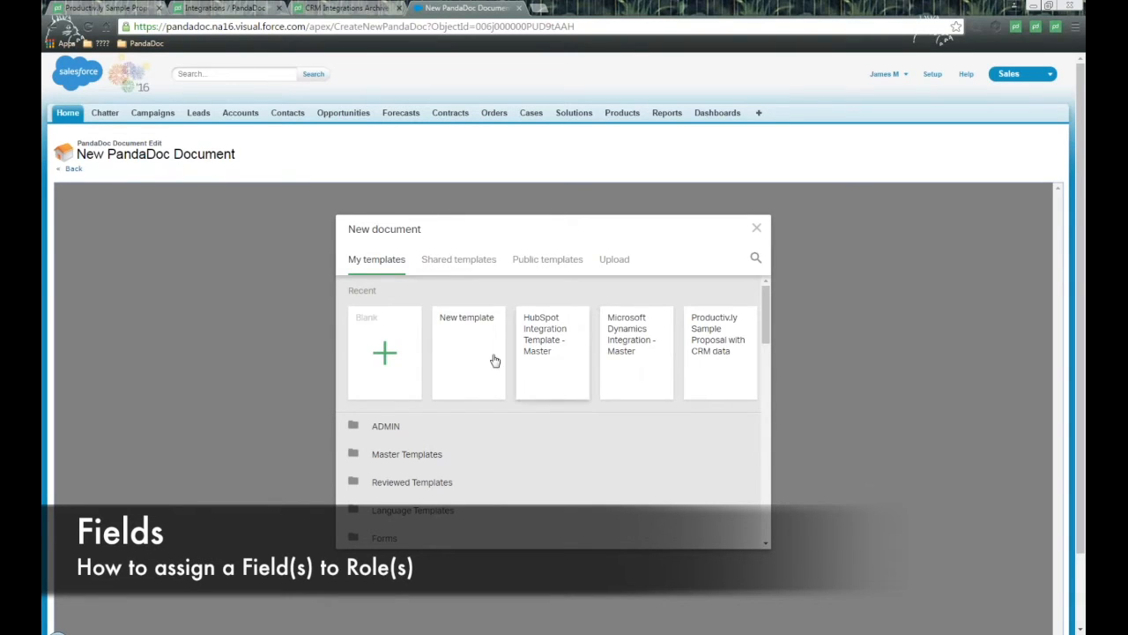
scroll(564, 416, down, 3)
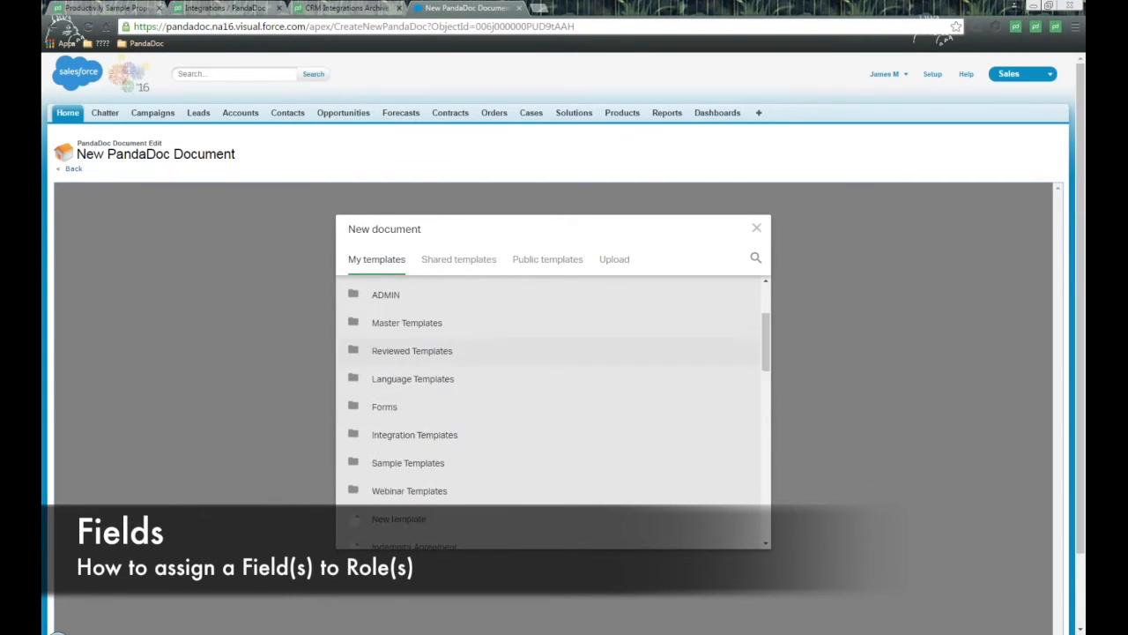
scroll(567, 499, down, 2)
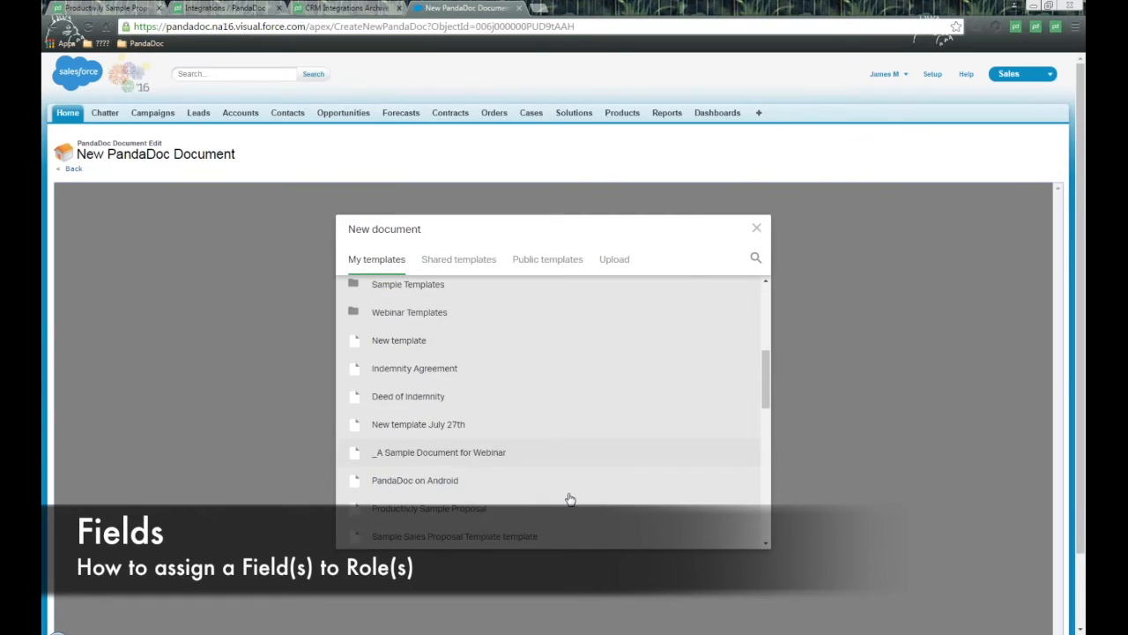
scroll(570, 500, up, 1)
scroll(570, 498, up, 4)
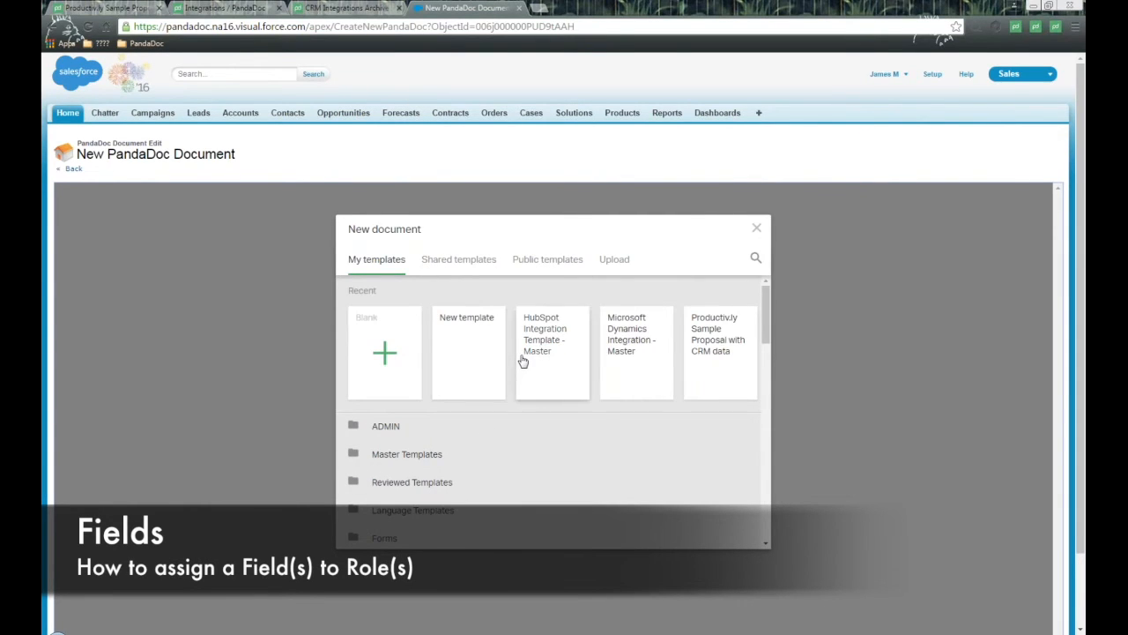
click(722, 340)
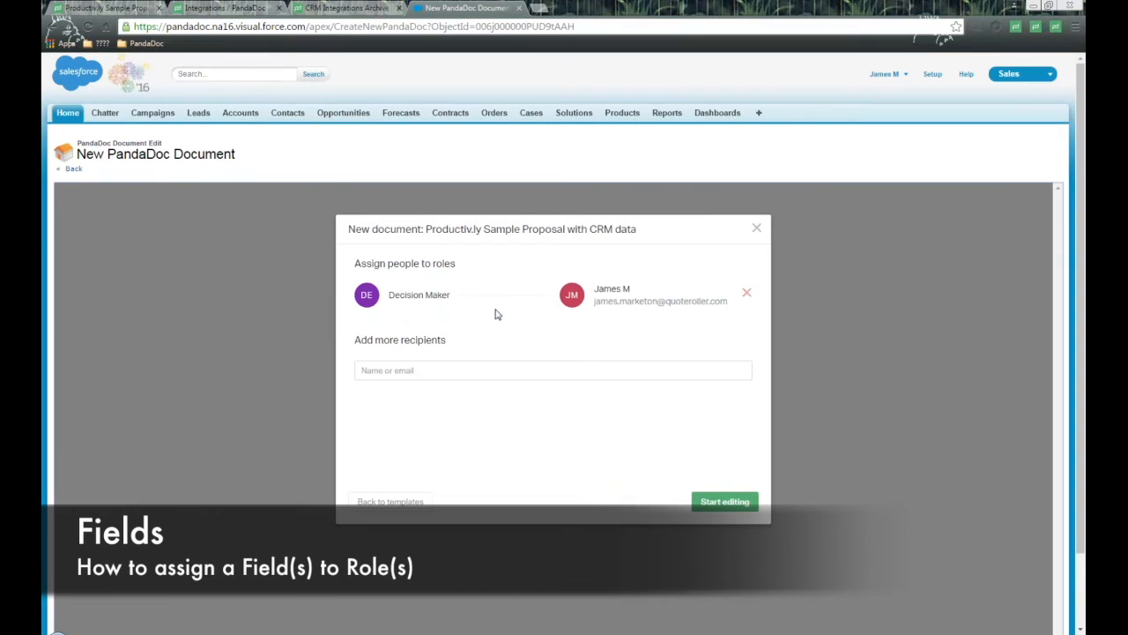
drag(453, 301, 388, 294)
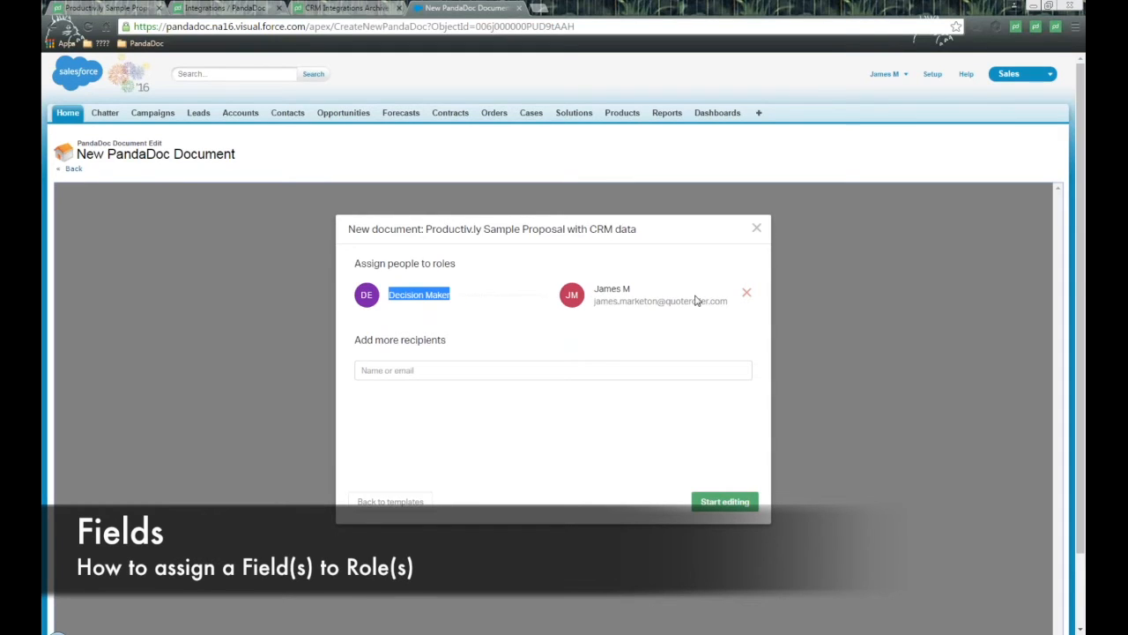
click(725, 502)
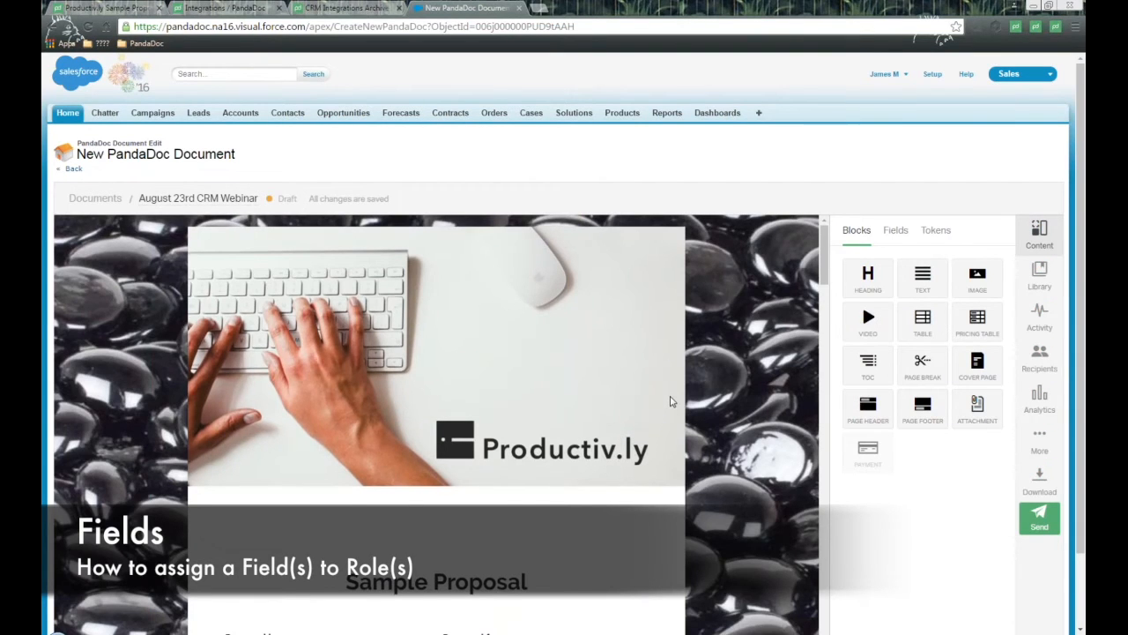
Review the cover page's "Prepared for" details and bring up the document's list of custom tokens.
scroll(670, 404, down, 3)
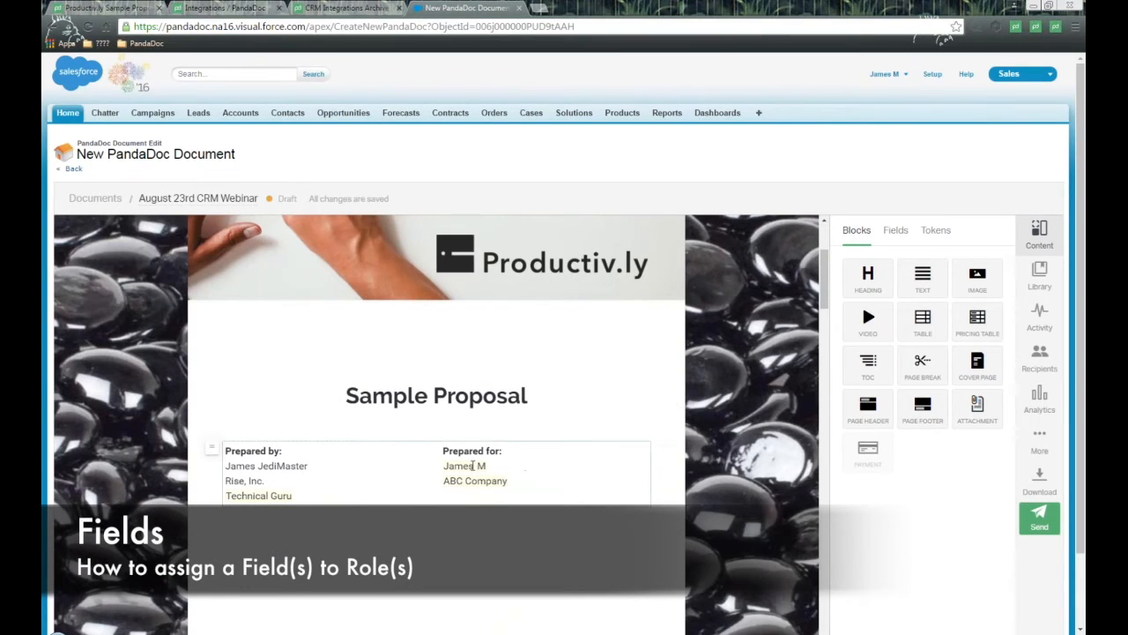
click(473, 465)
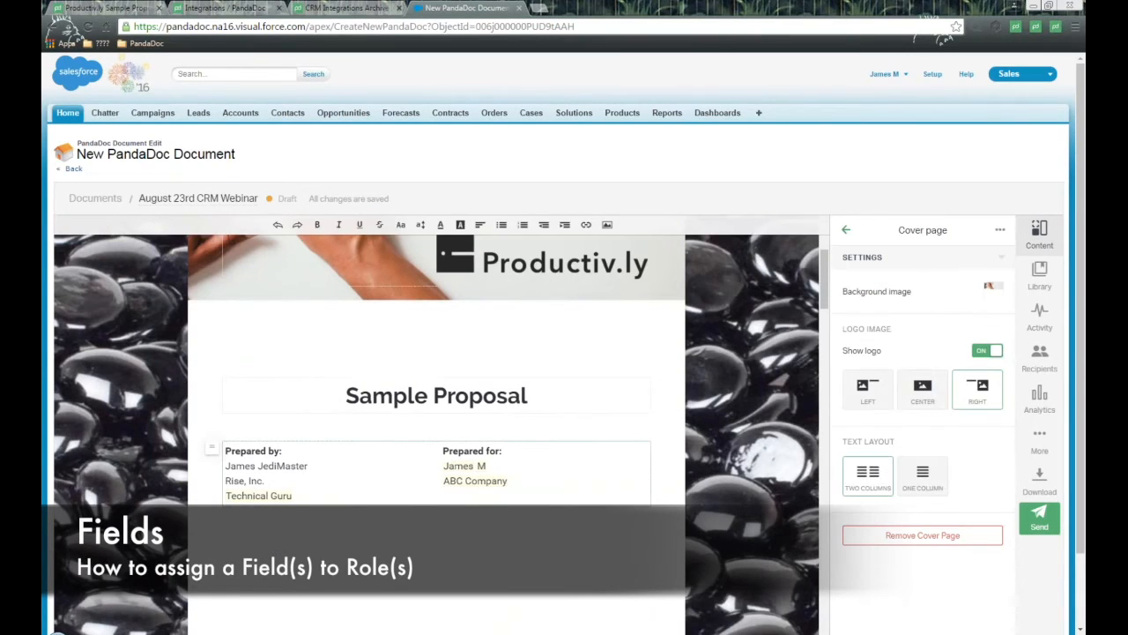
click(846, 230)
click(938, 231)
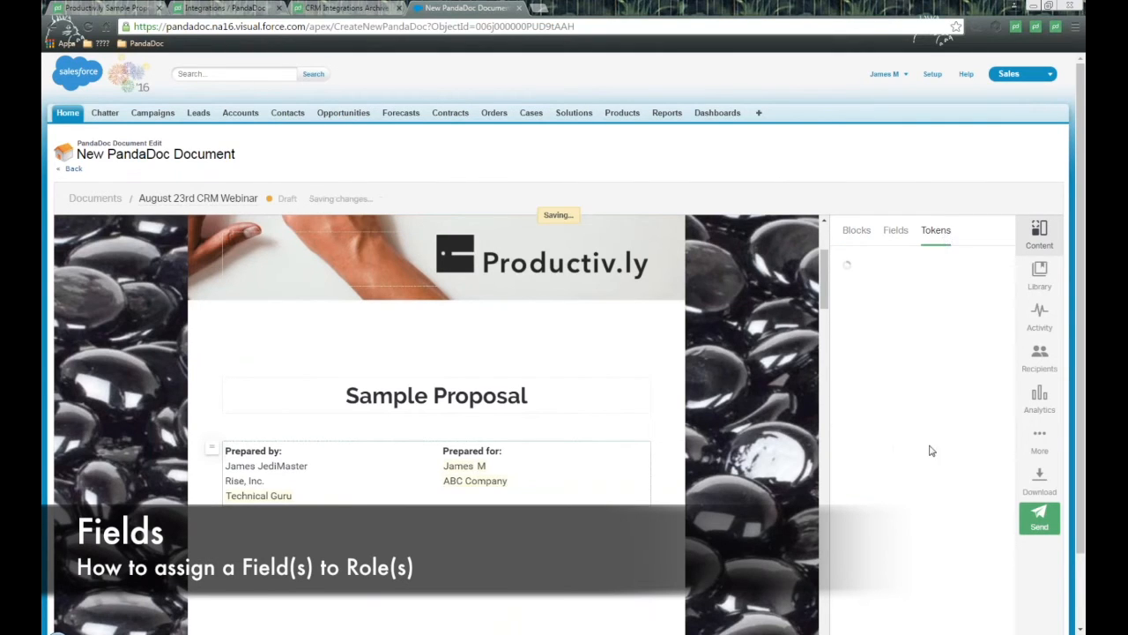
scroll(934, 451, down, 1)
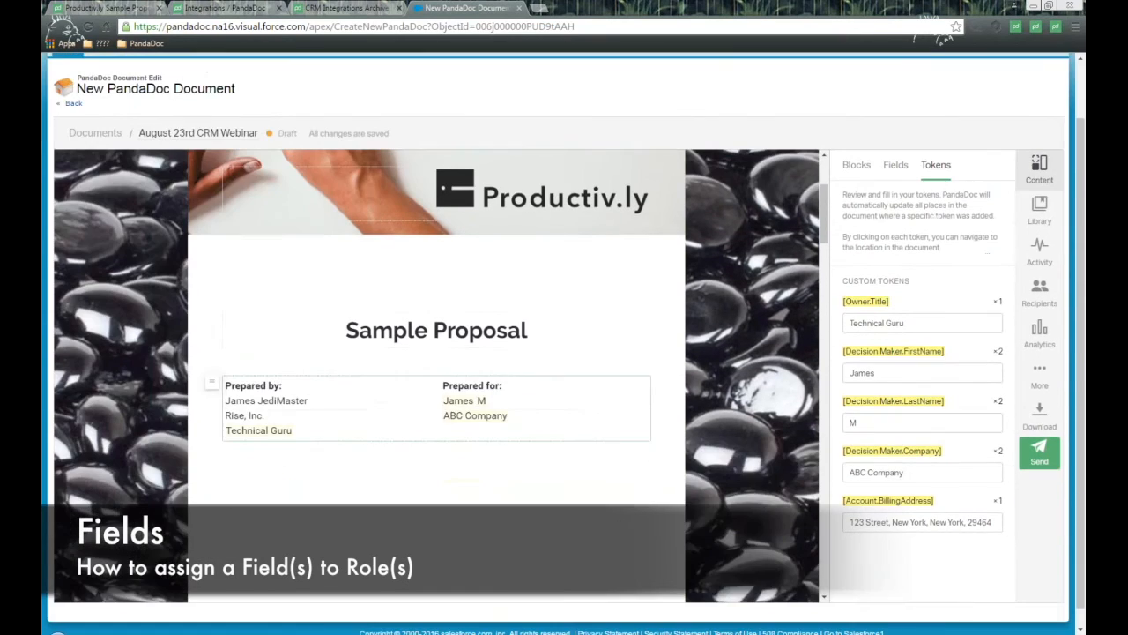
scroll(924, 379, down, 1)
Locate the Decision Maker name and company, [Owner.Title] and [Account.BillingAddress] tokens in the document to check their filled-in values.
click(900, 338)
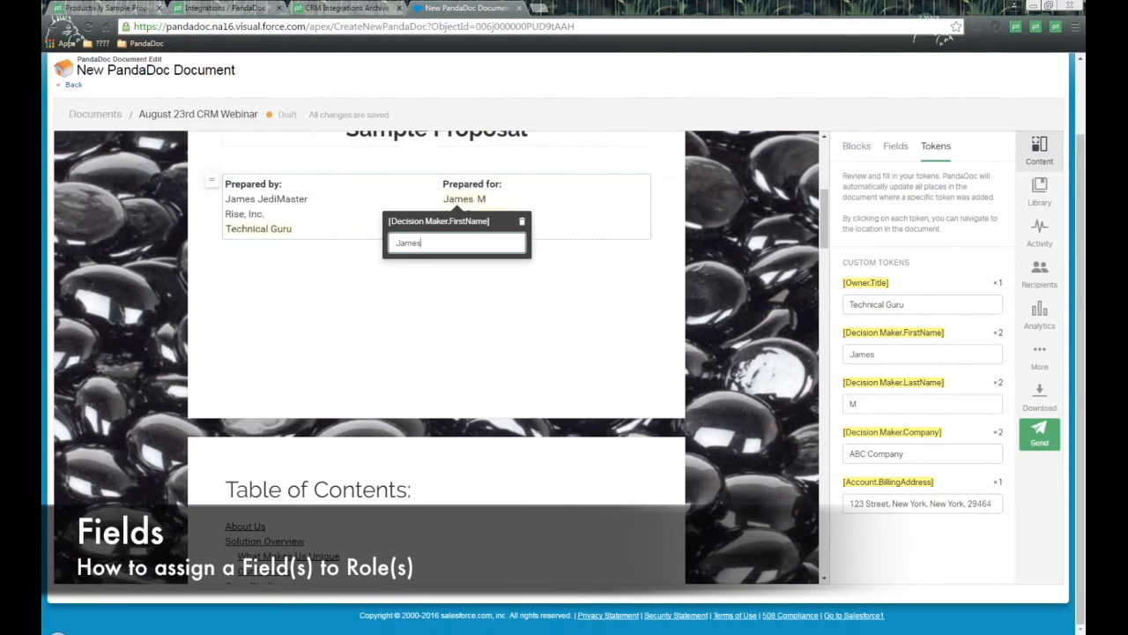
click(896, 385)
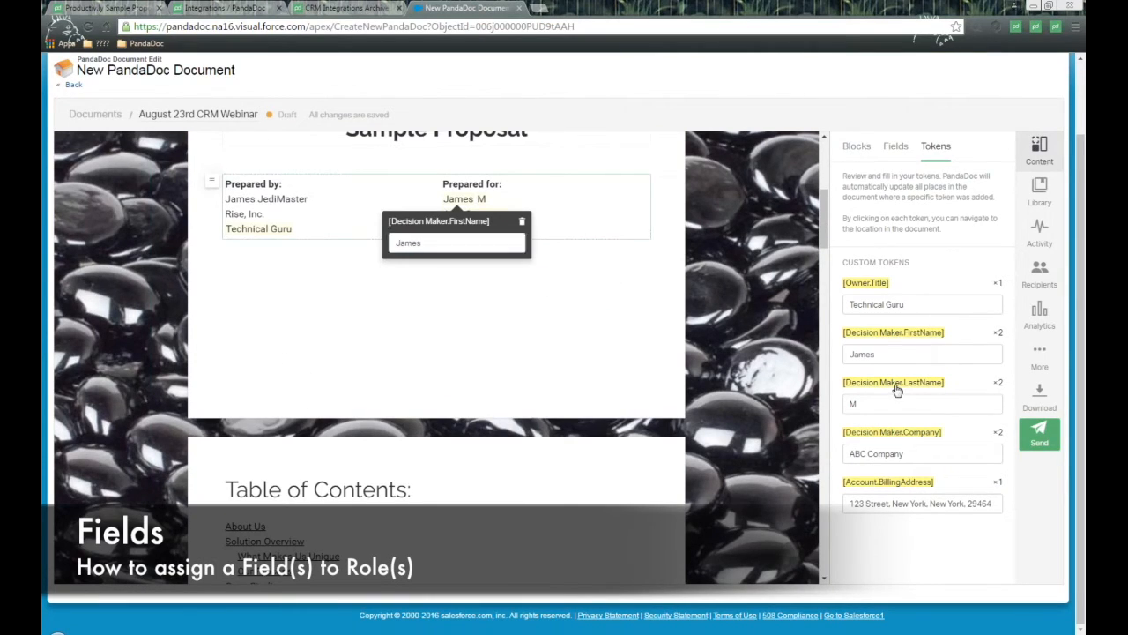
click(913, 433)
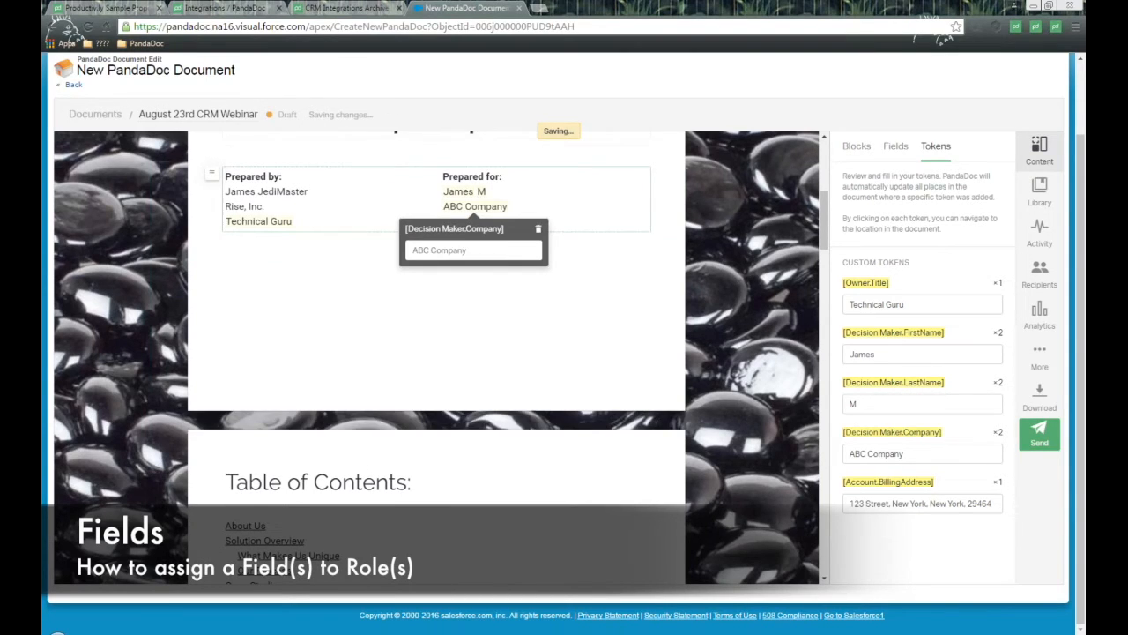
click(862, 285)
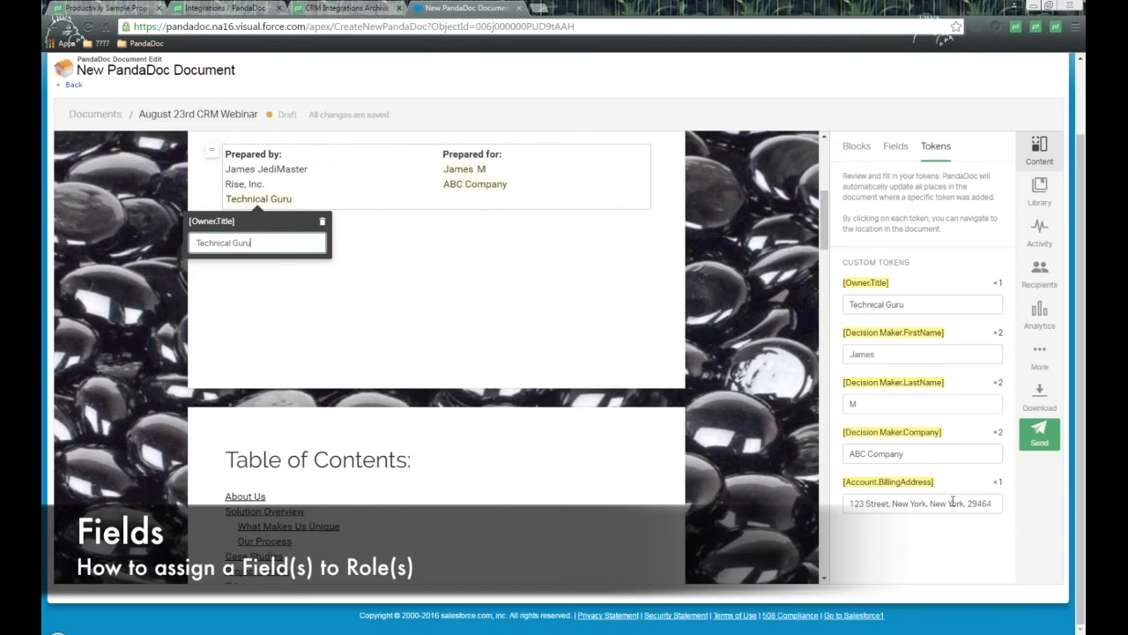
click(894, 484)
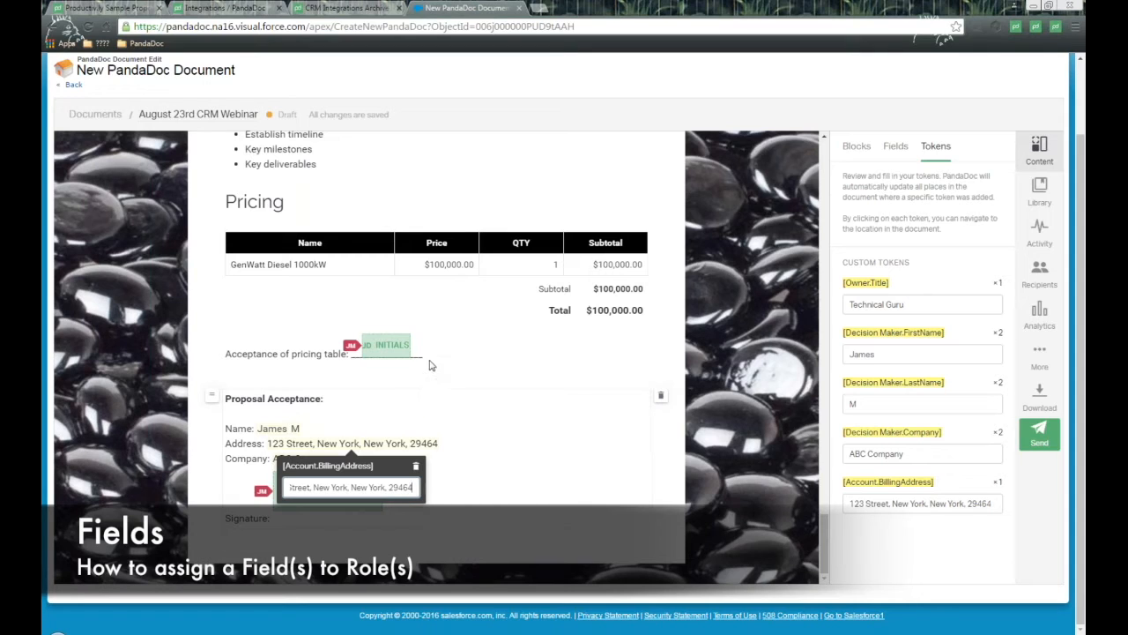
click(466, 368)
Check the recipient assigned to the Initials field under the pricing table and to the Signature field under Proposal Acceptance.
click(399, 341)
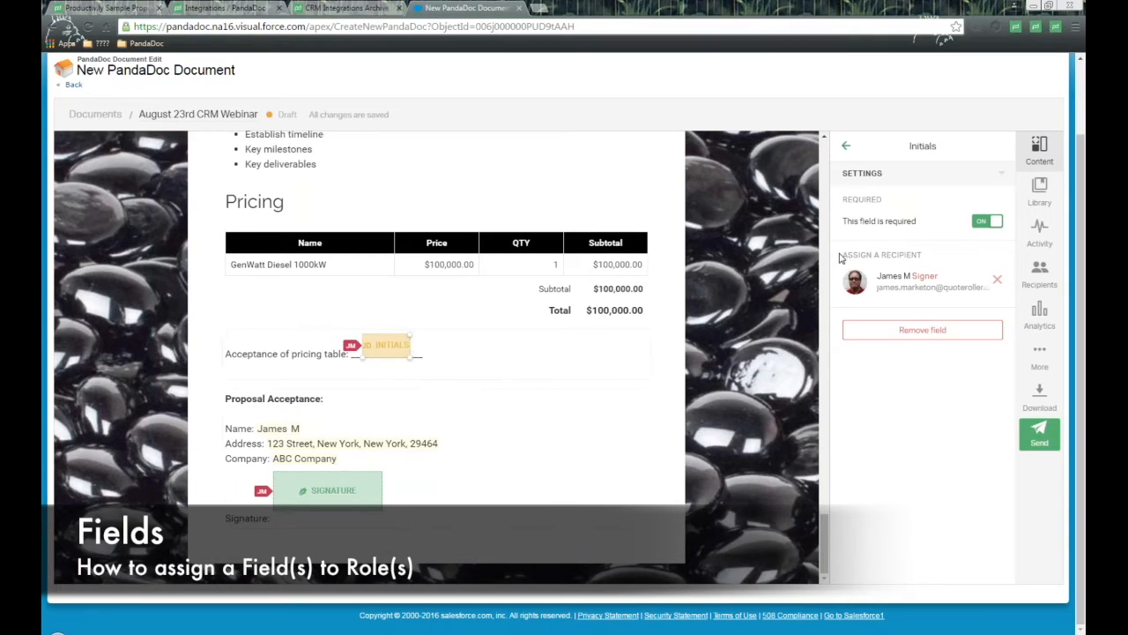
drag(840, 255, 936, 256)
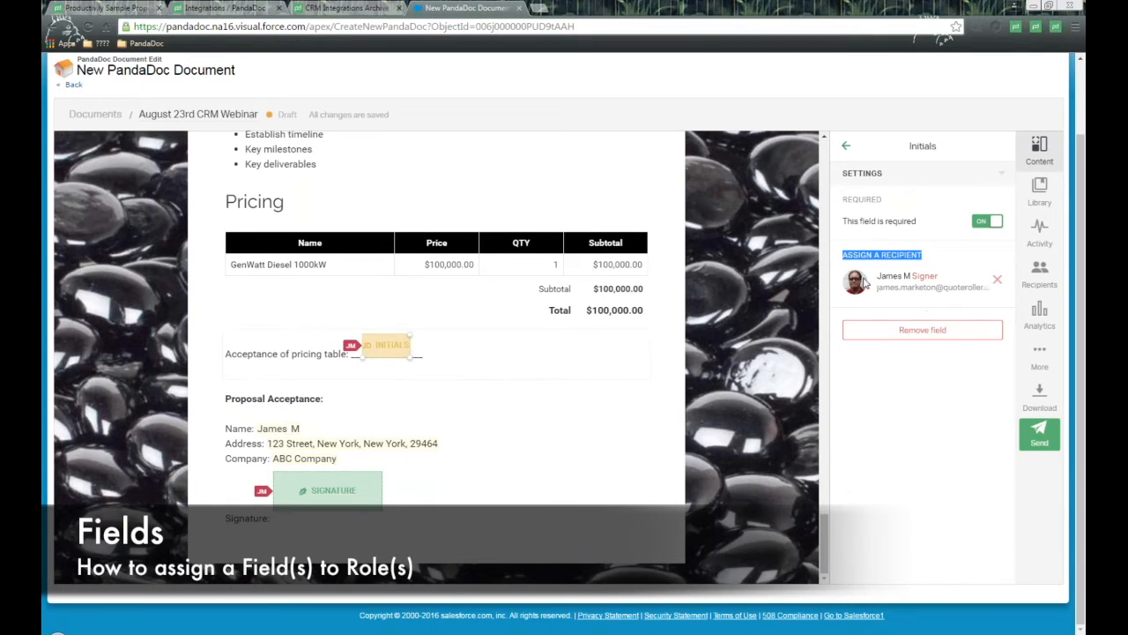
drag(878, 275, 990, 291)
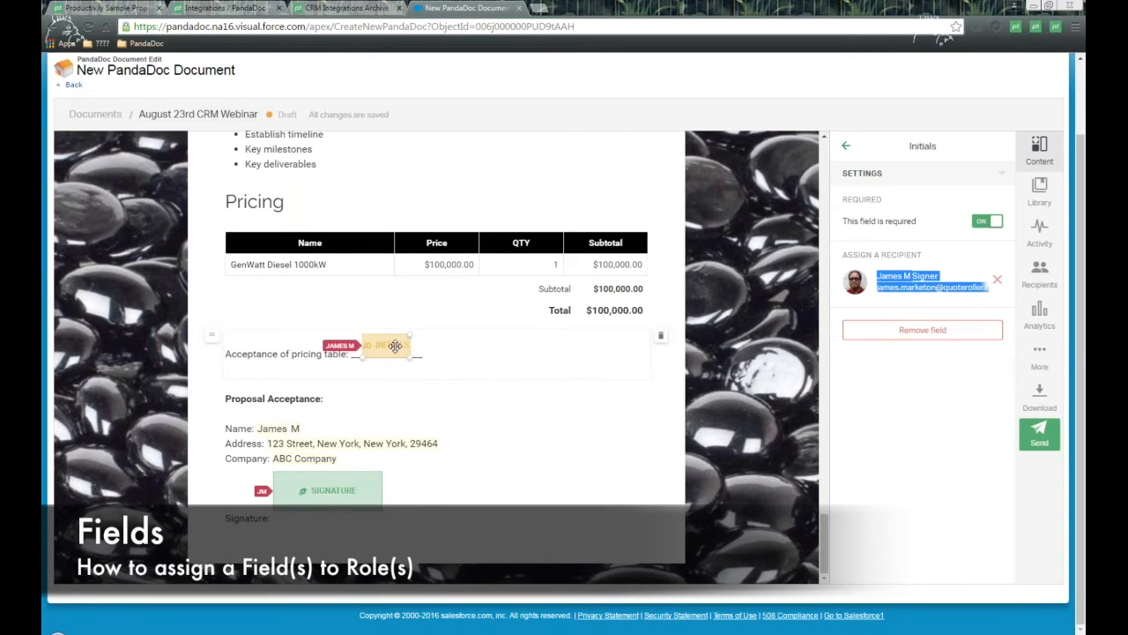
click(327, 491)
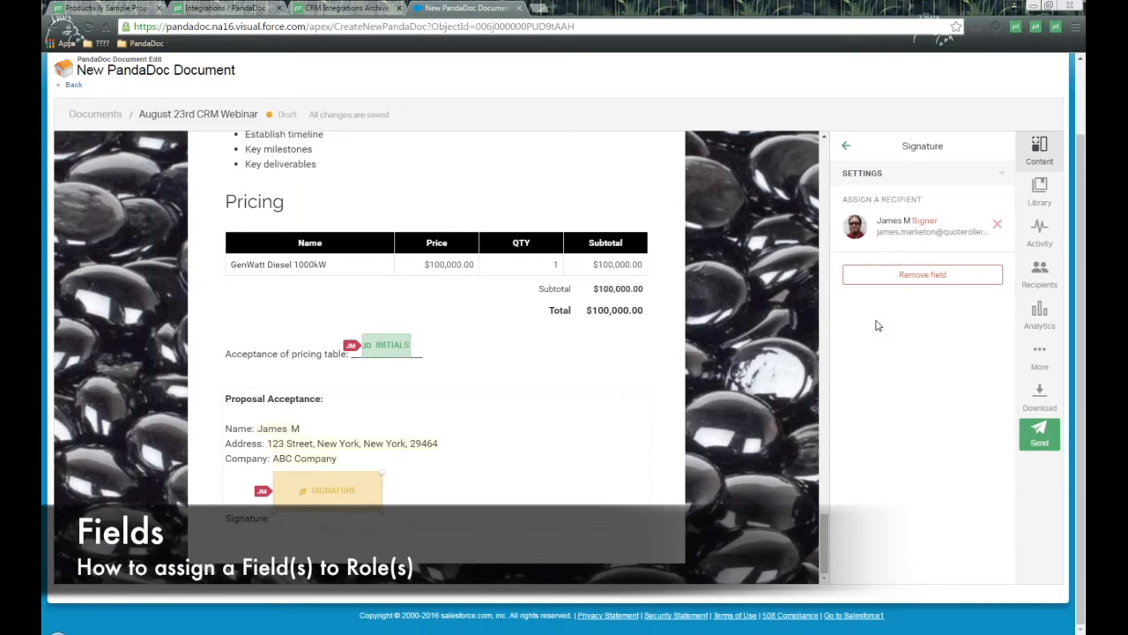
Examine the pricing table's column settings, return to the cover page and view the field types available for the document.
click(342, 247)
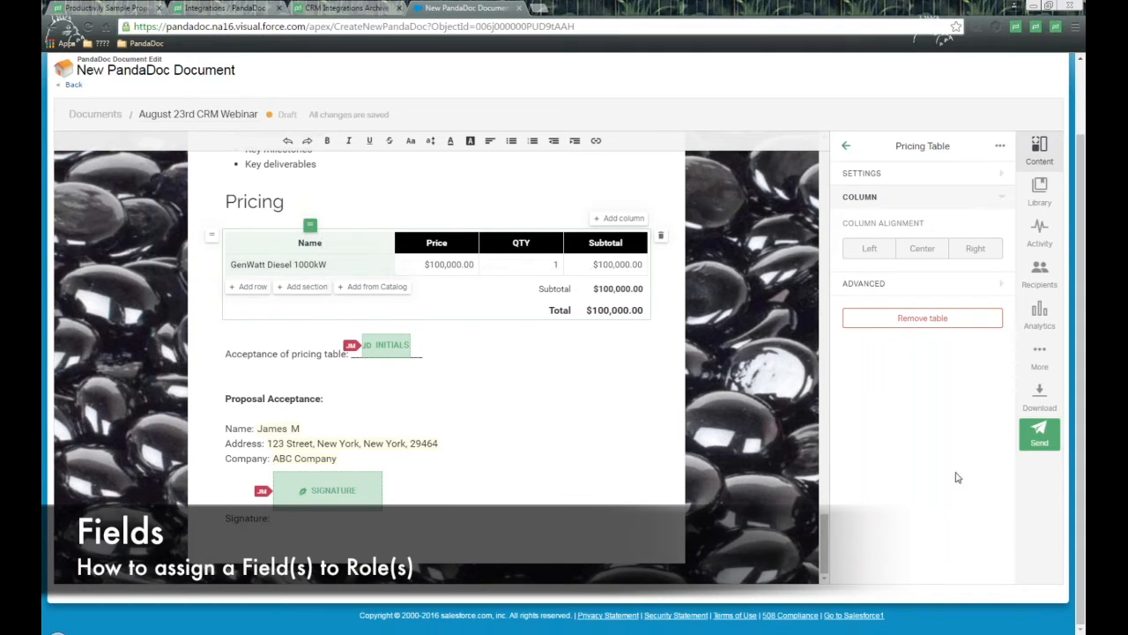
click(845, 146)
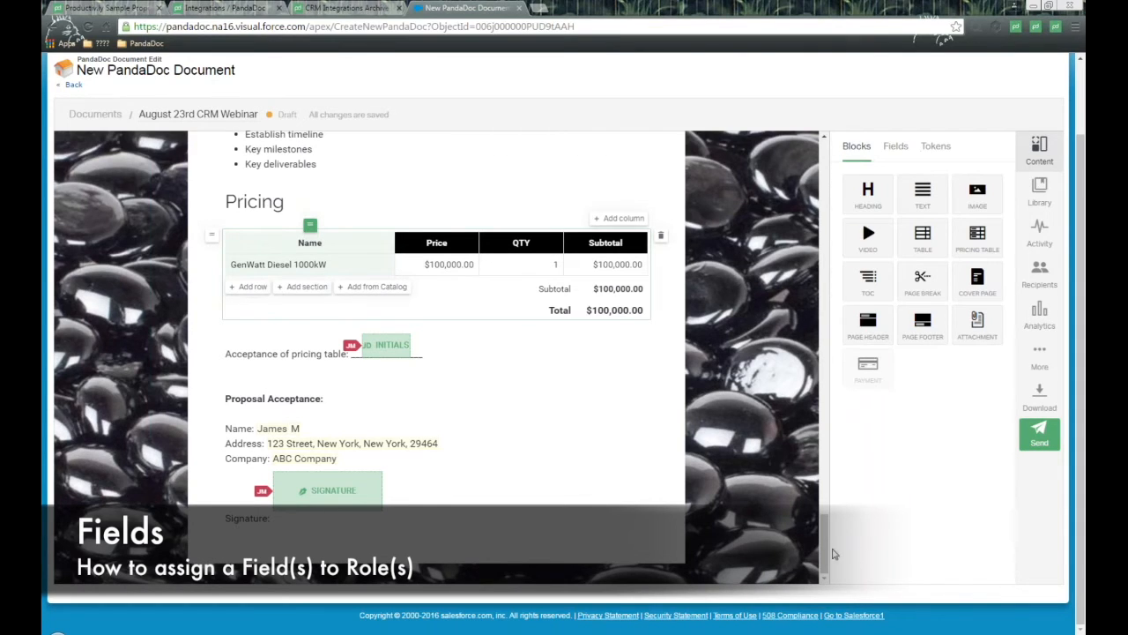
scroll(831, 551, up, 5)
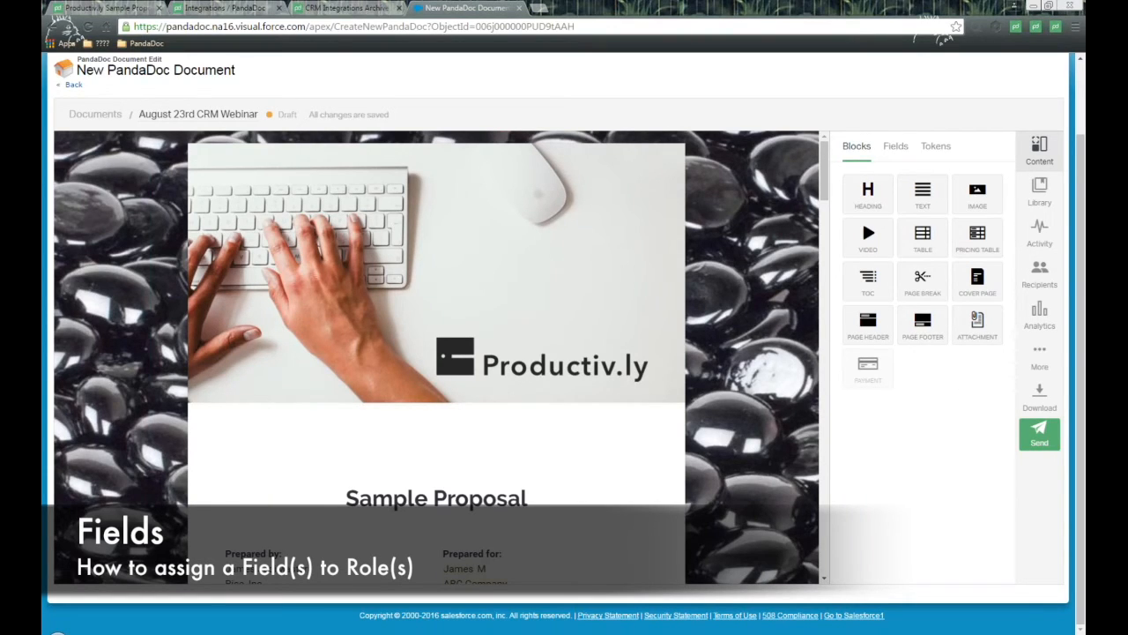
click(895, 148)
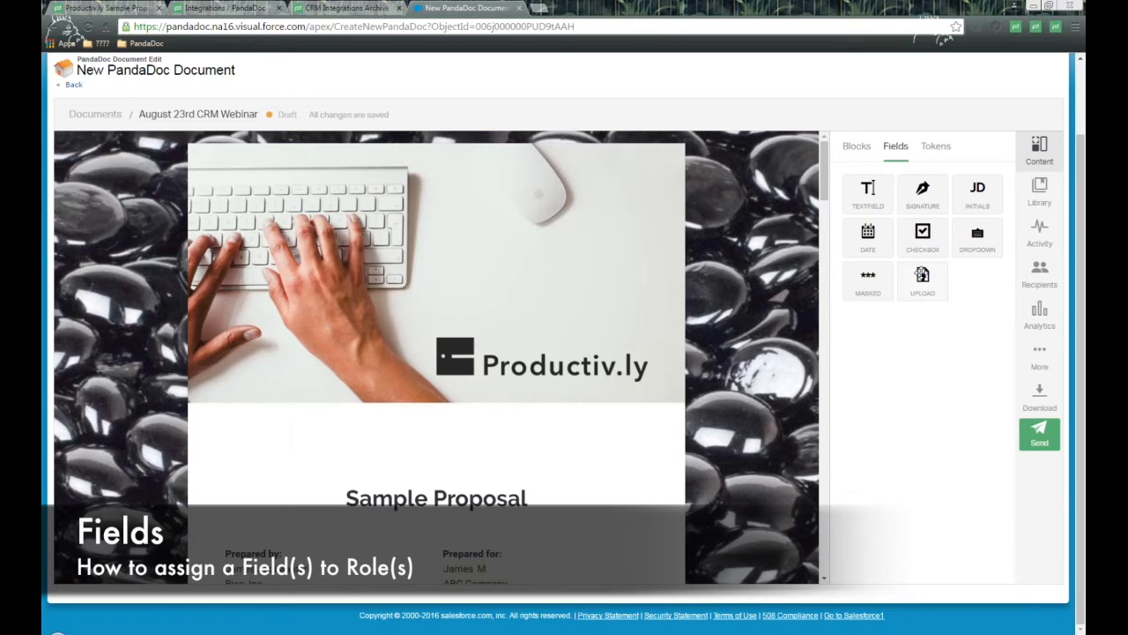
Insert "Video Block - Vimeo" from the content library's Videos folder directly below the About Us heading.
click(1045, 196)
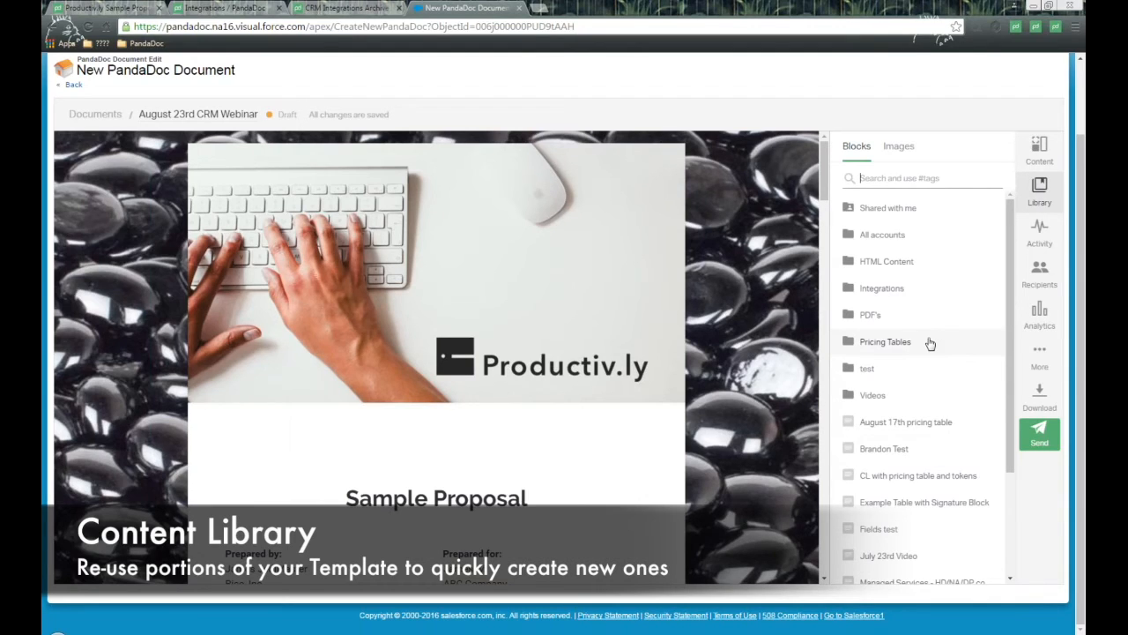
scroll(930, 343, down, 3)
scroll(930, 343, up, 2)
drag(822, 194, 822, 264)
drag(854, 403, 814, 400)
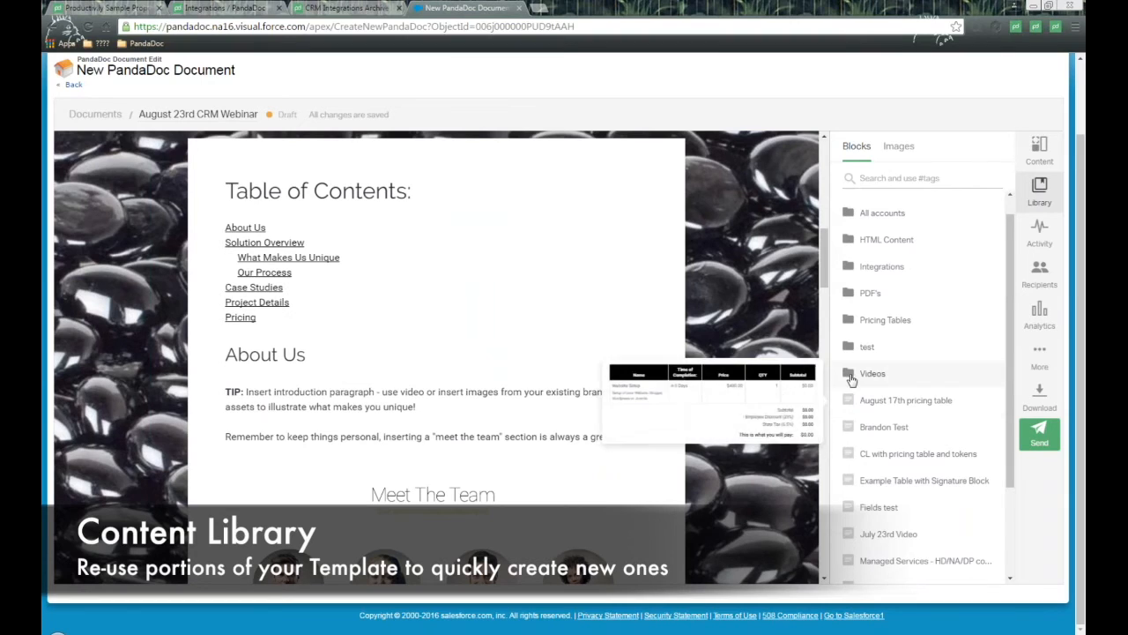
click(851, 379)
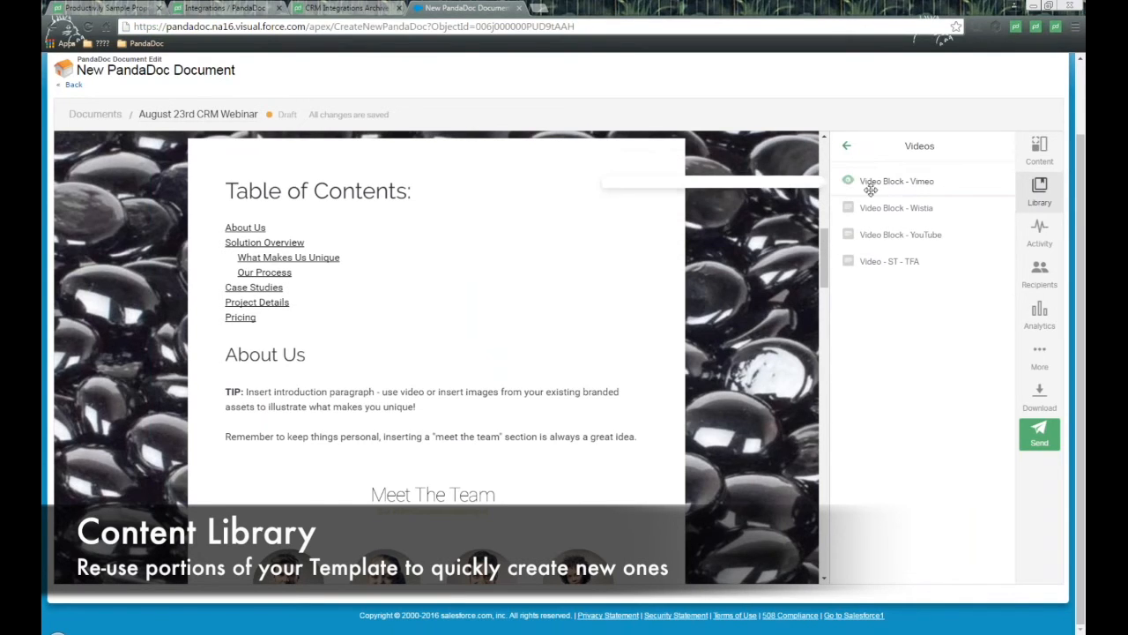
mouse_move(850, 178)
drag(729, 226, 438, 440)
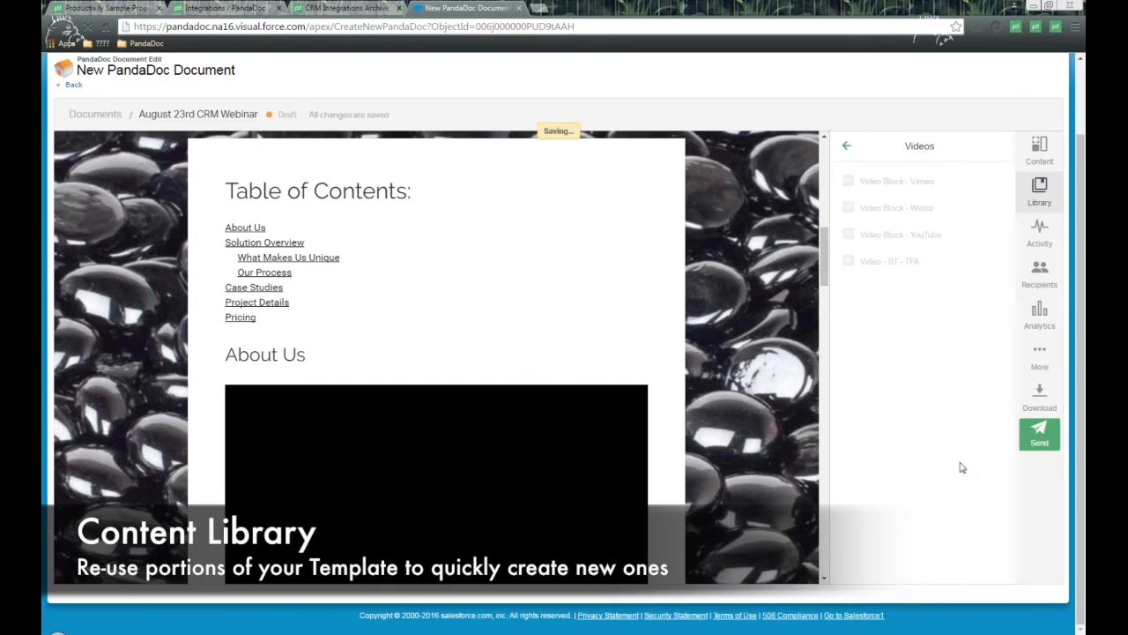
scroll(592, 414, down, 4)
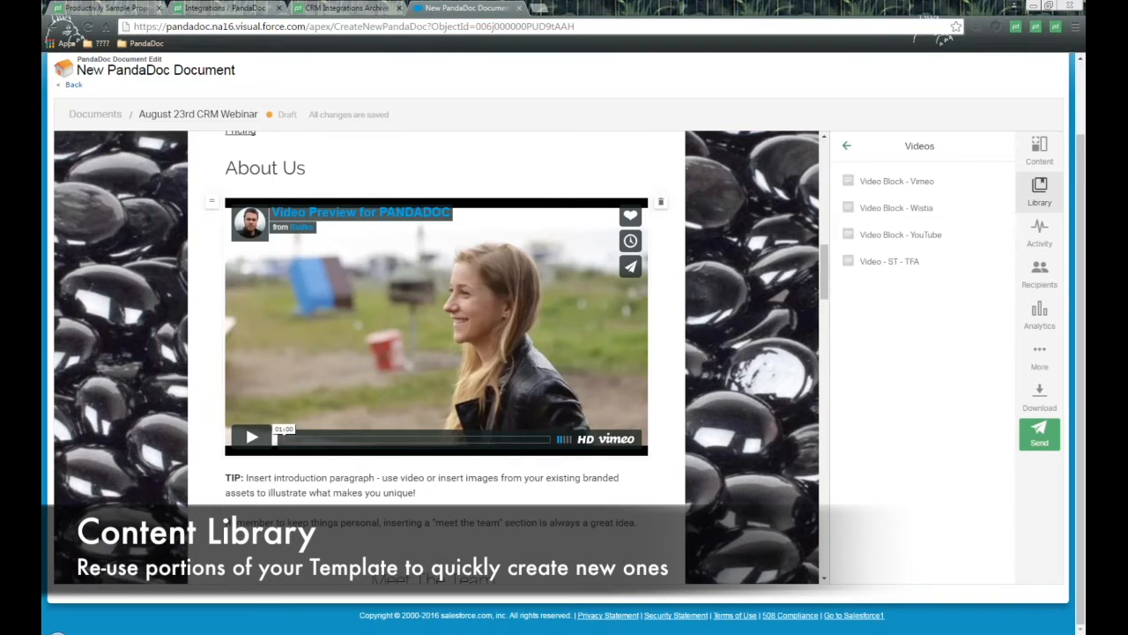
Close the content library, return to the cover page and open the document's Design theme settings.
click(846, 147)
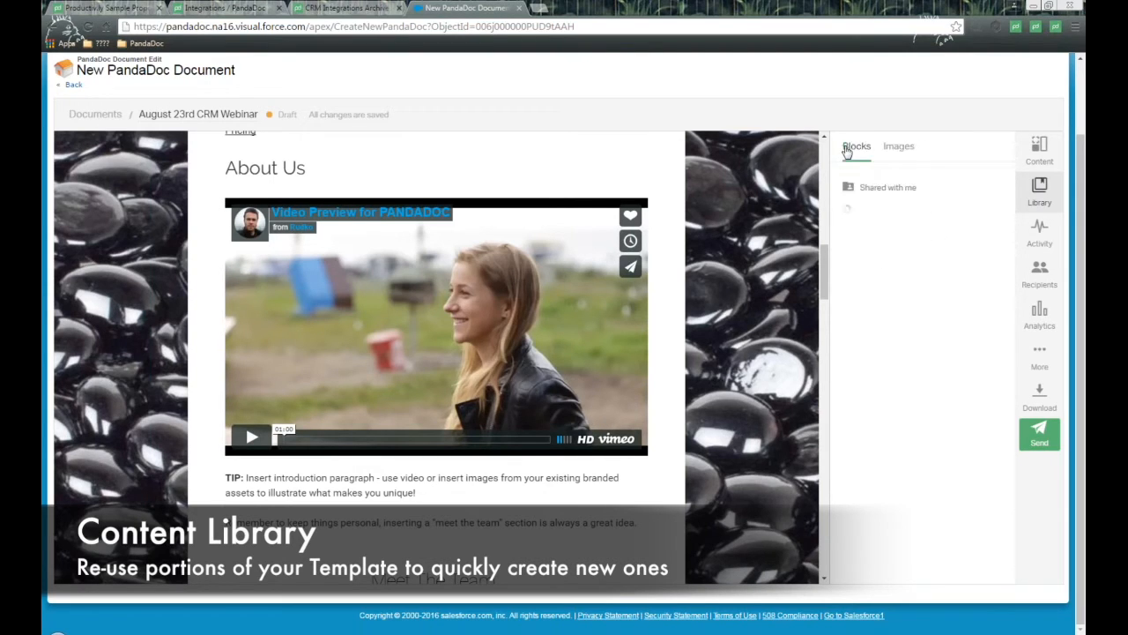
click(1040, 187)
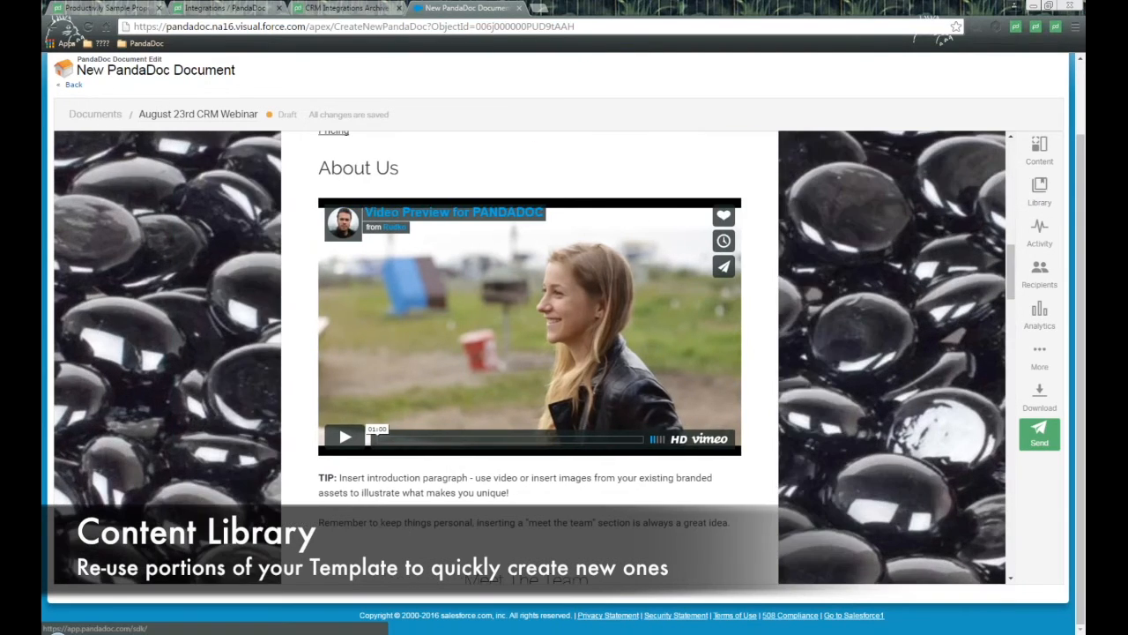
scroll(847, 336, up, 5)
scroll(846, 336, up, 3)
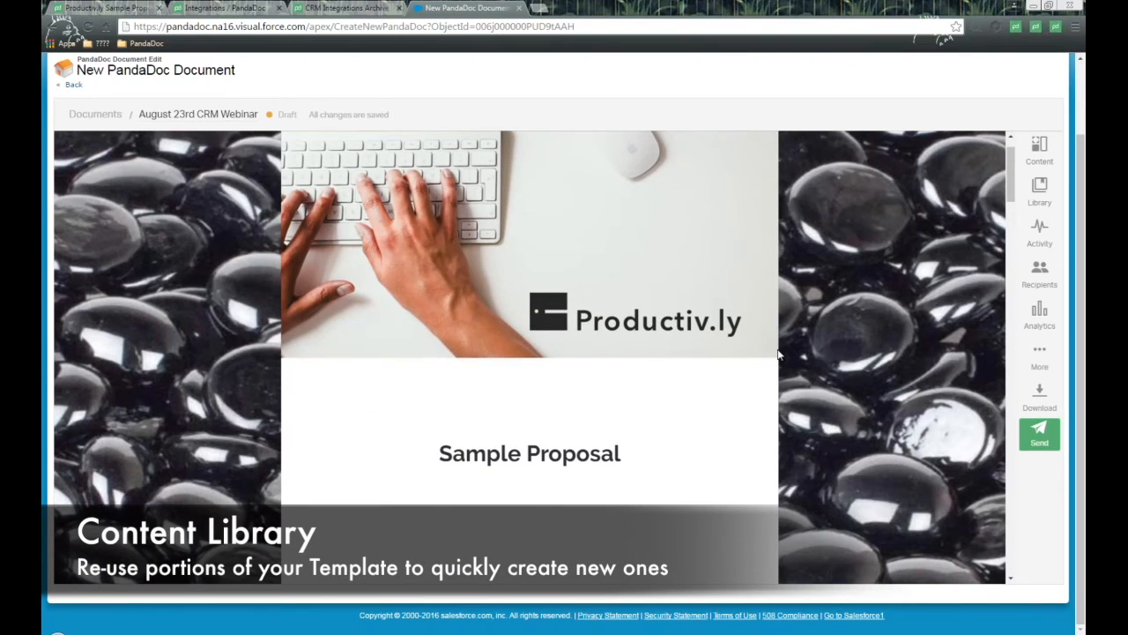
scroll(816, 353, up, 2)
scroll(816, 357, down, 2)
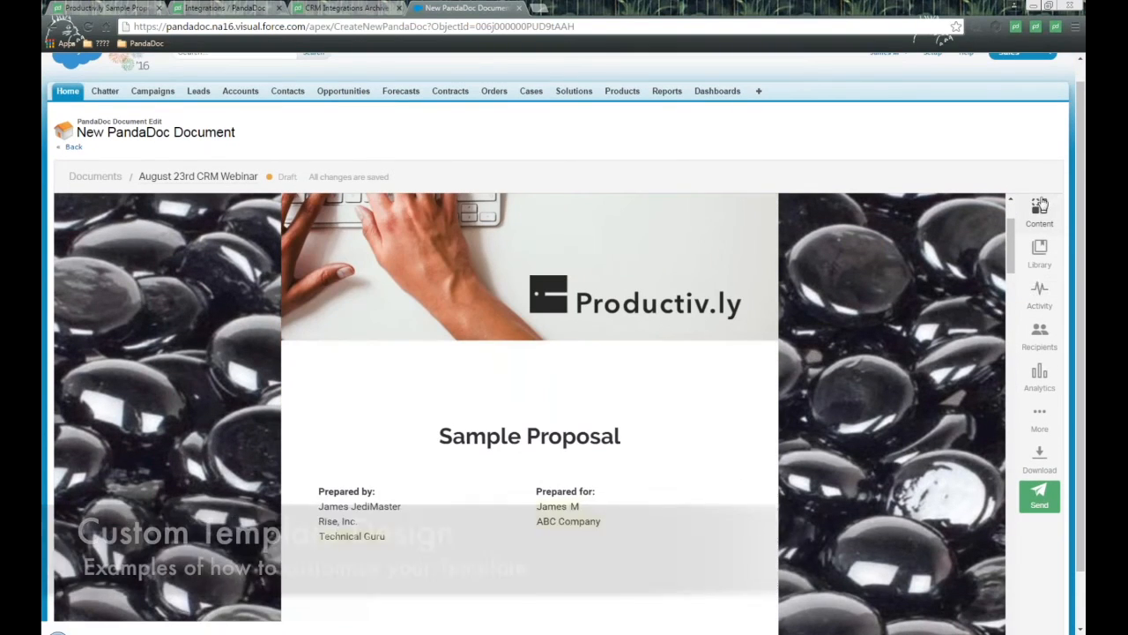
click(1040, 423)
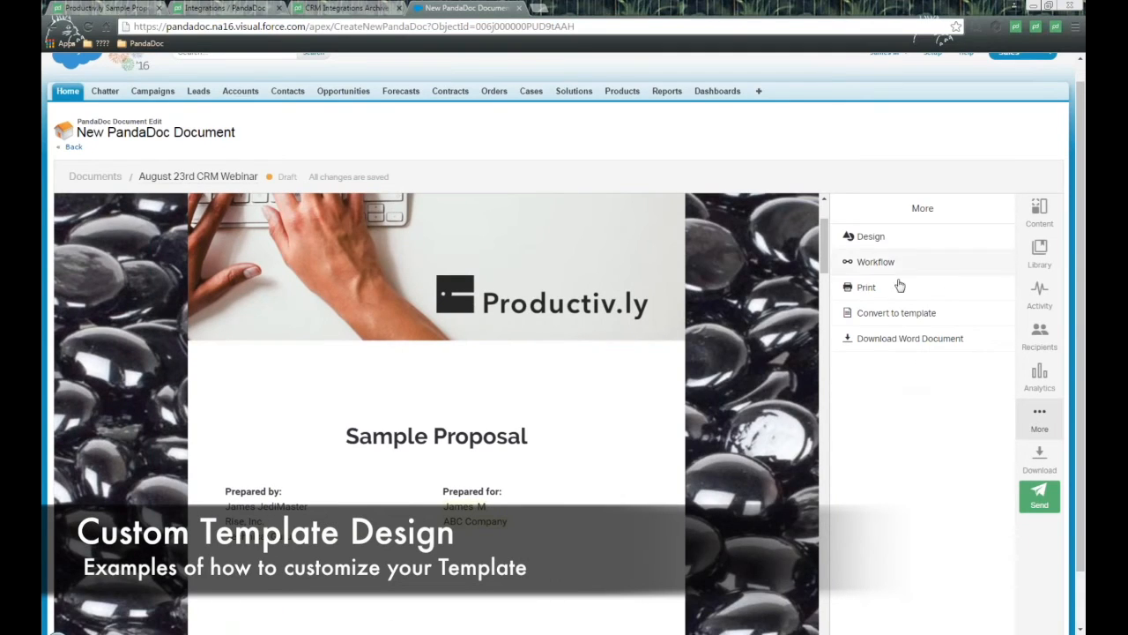
click(872, 234)
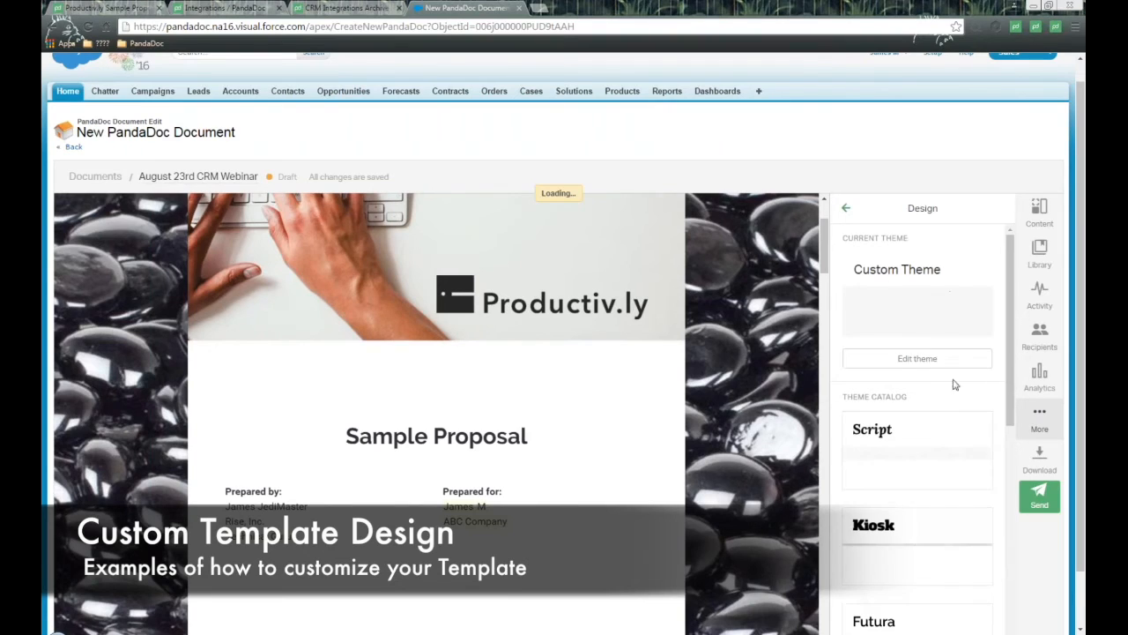
Open the custom theme's settings for editing and examine the theme color on the pricing table header and the background image.
click(935, 358)
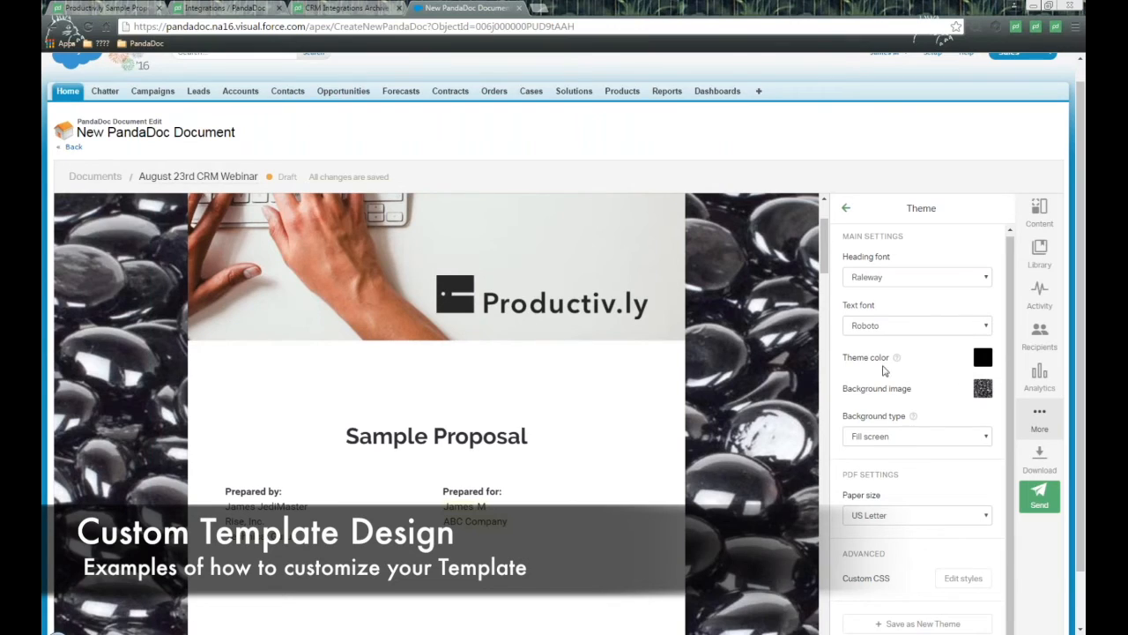
triple_click(878, 355)
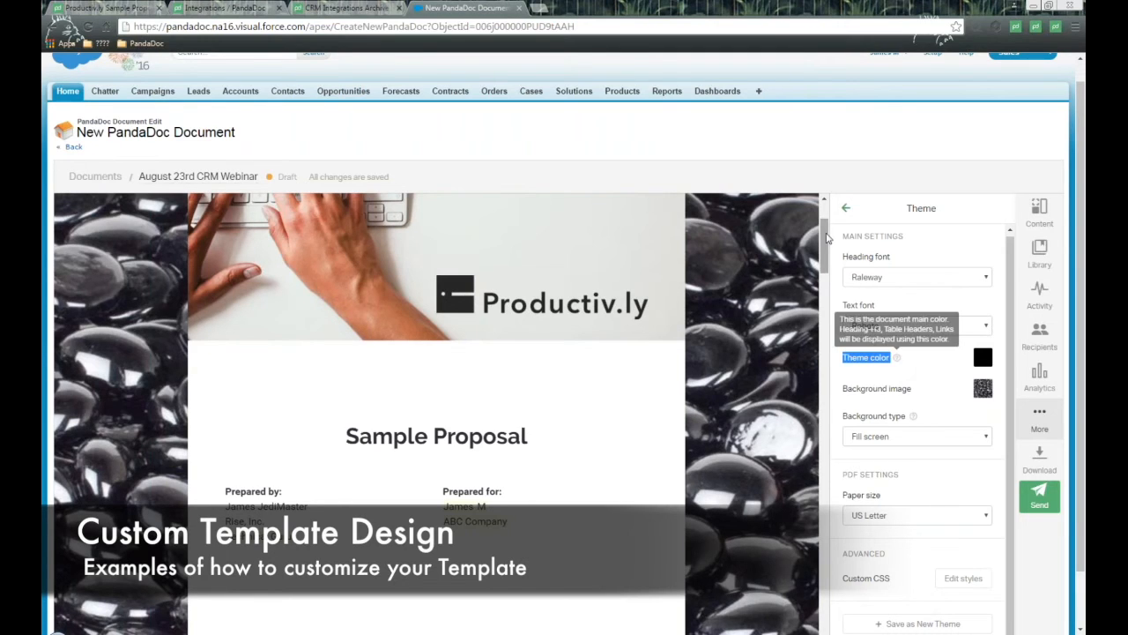
drag(825, 238, 860, 454)
scroll(723, 492, down, 10)
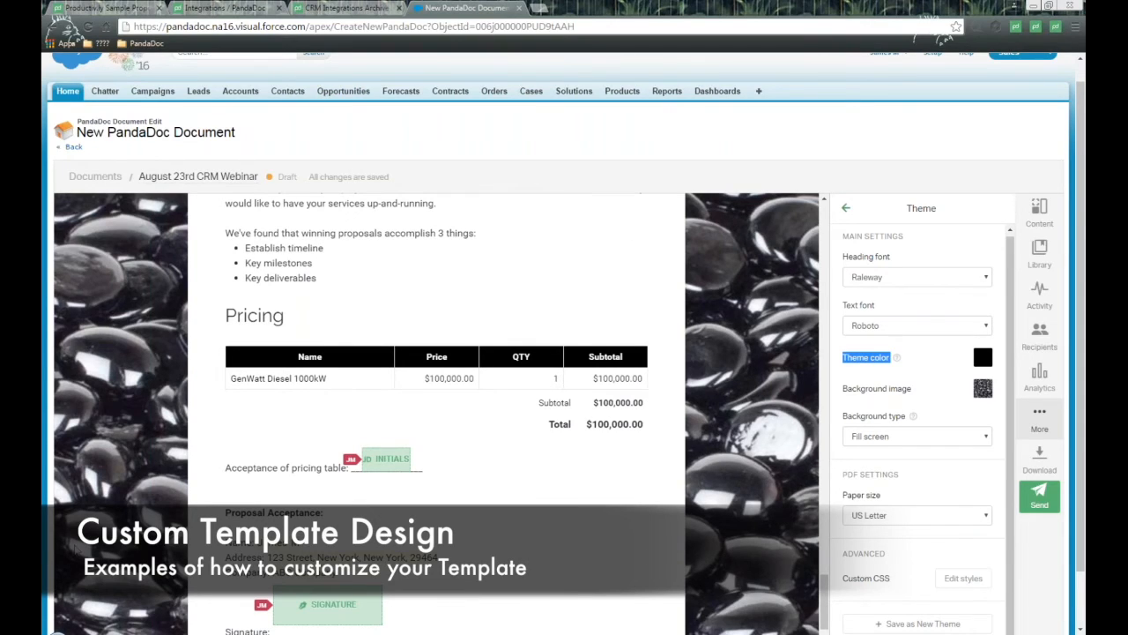
drag(838, 398, 946, 389)
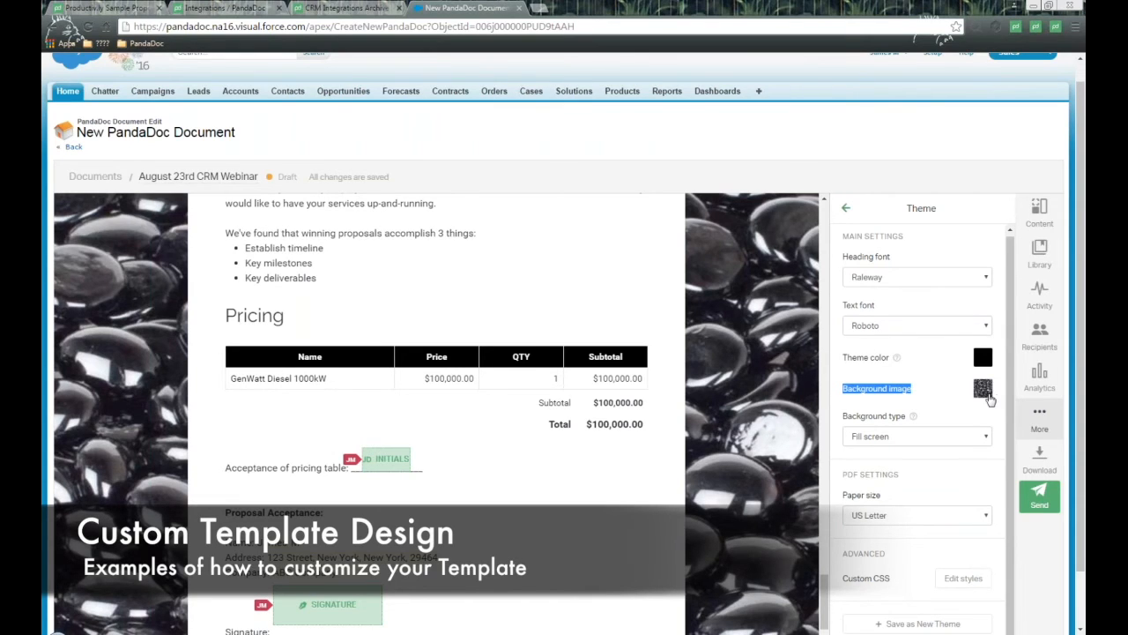
scroll(983, 404, down, 1)
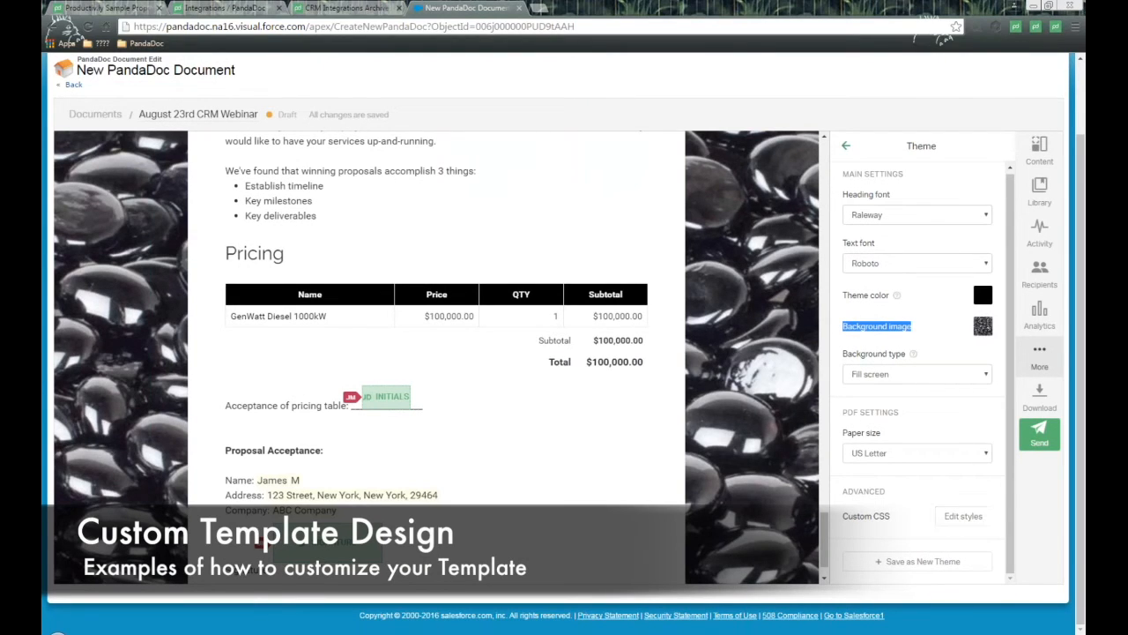
scroll(909, 450, up, 1)
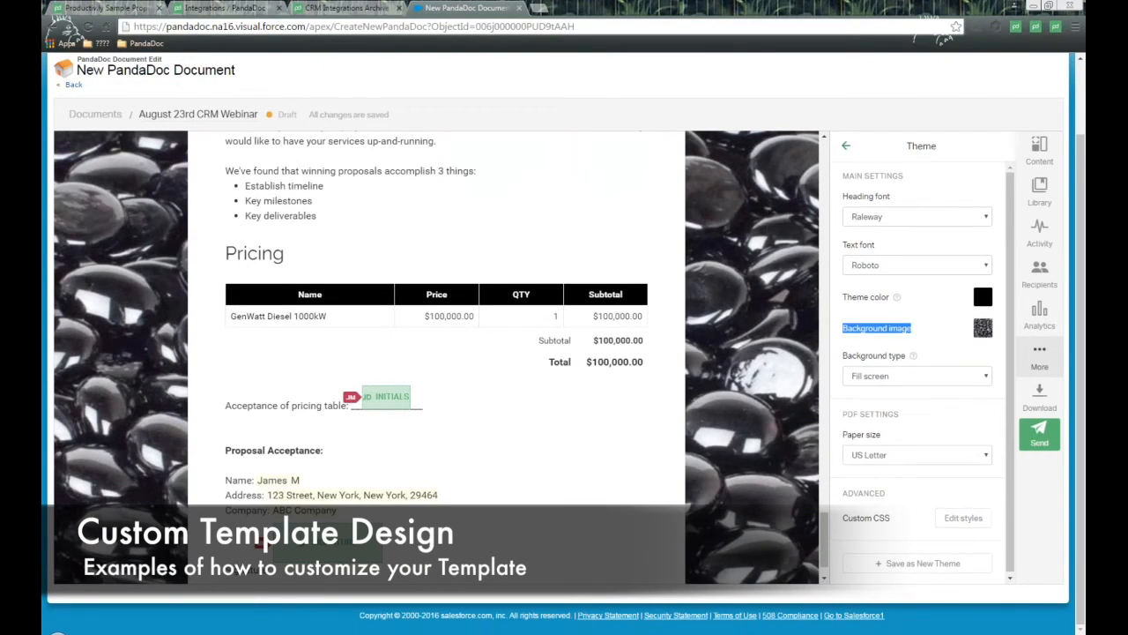
Leave the theme design settings, show the available content blocks and look through the document's sections once more.
click(848, 148)
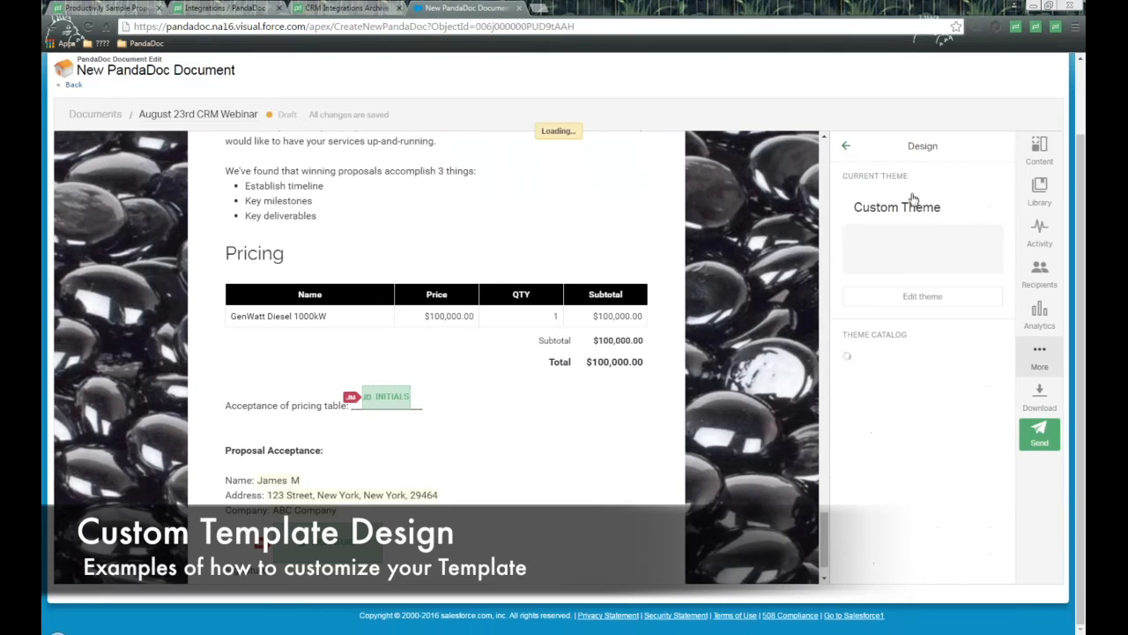
click(847, 148)
click(871, 174)
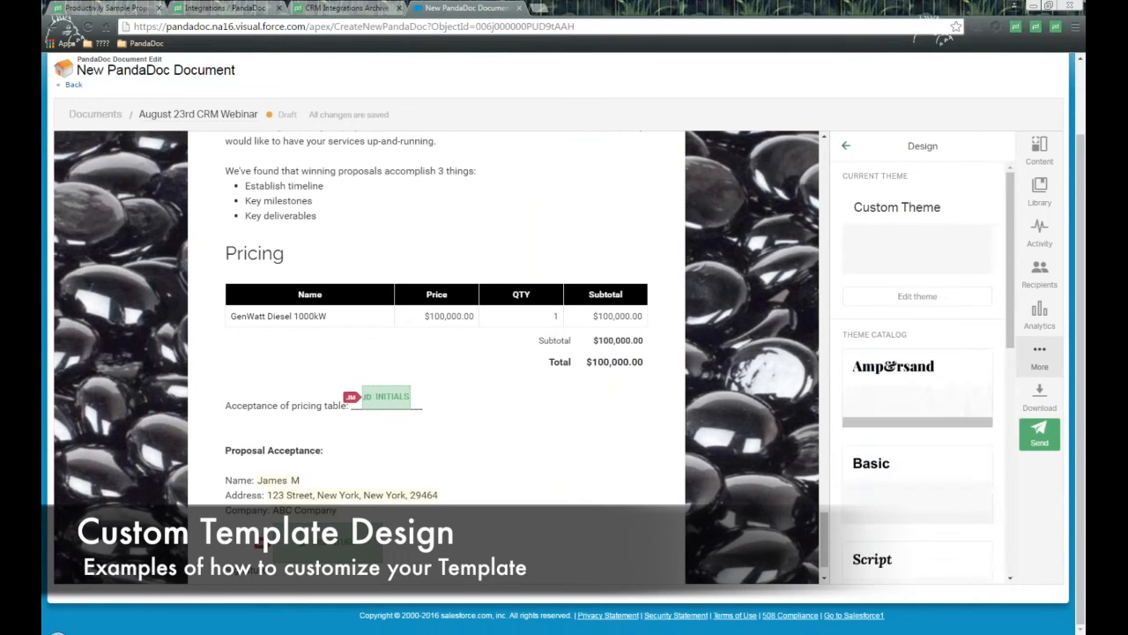
click(842, 146)
click(1037, 152)
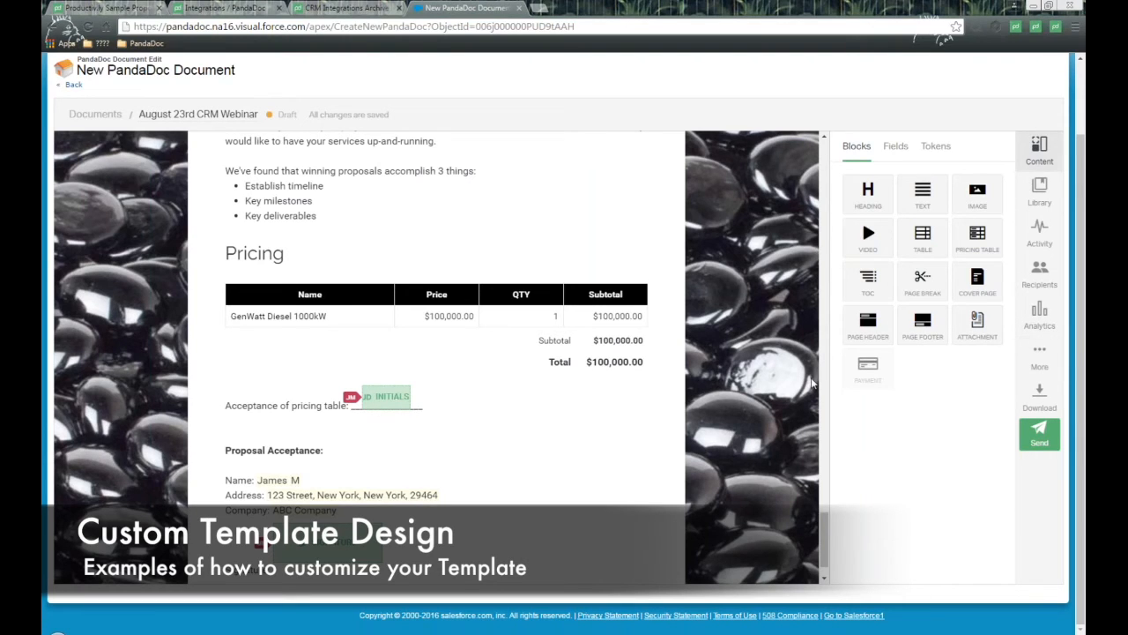
scroll(770, 365, up, 10)
scroll(771, 365, up, 10)
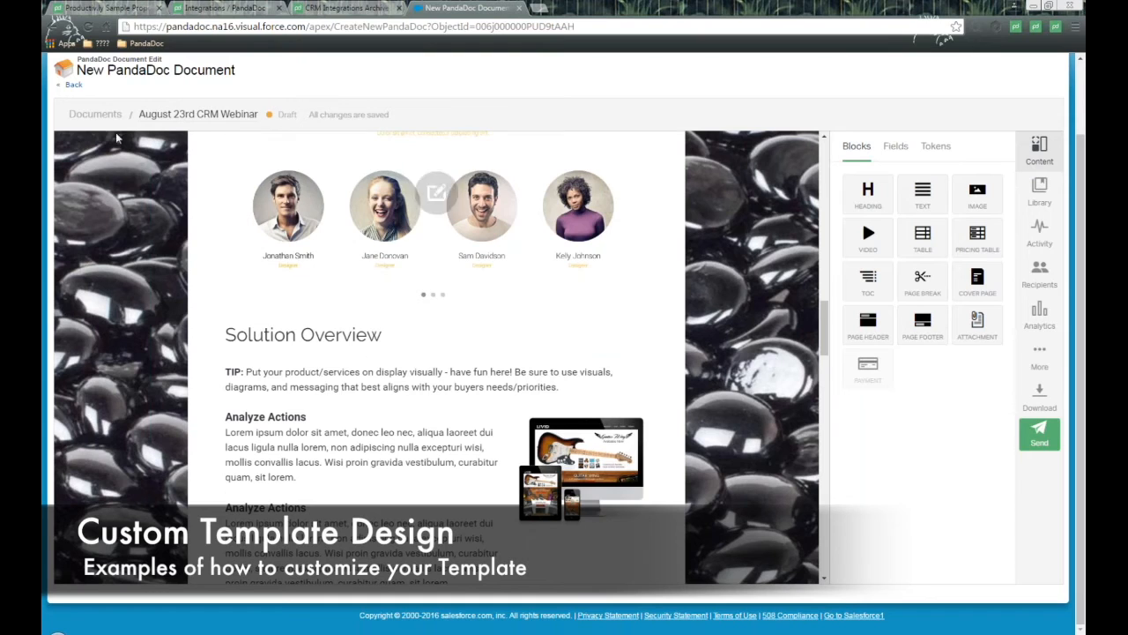
scroll(736, 315, up, 5)
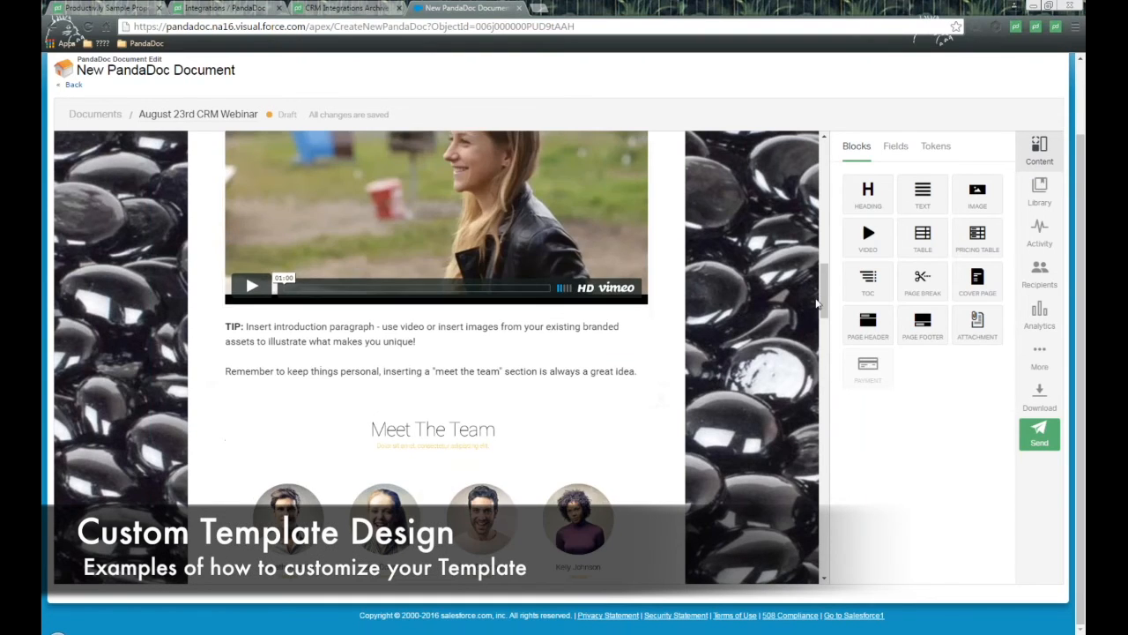
scroll(617, 353, up, 5)
scroll(701, 353, down, 2)
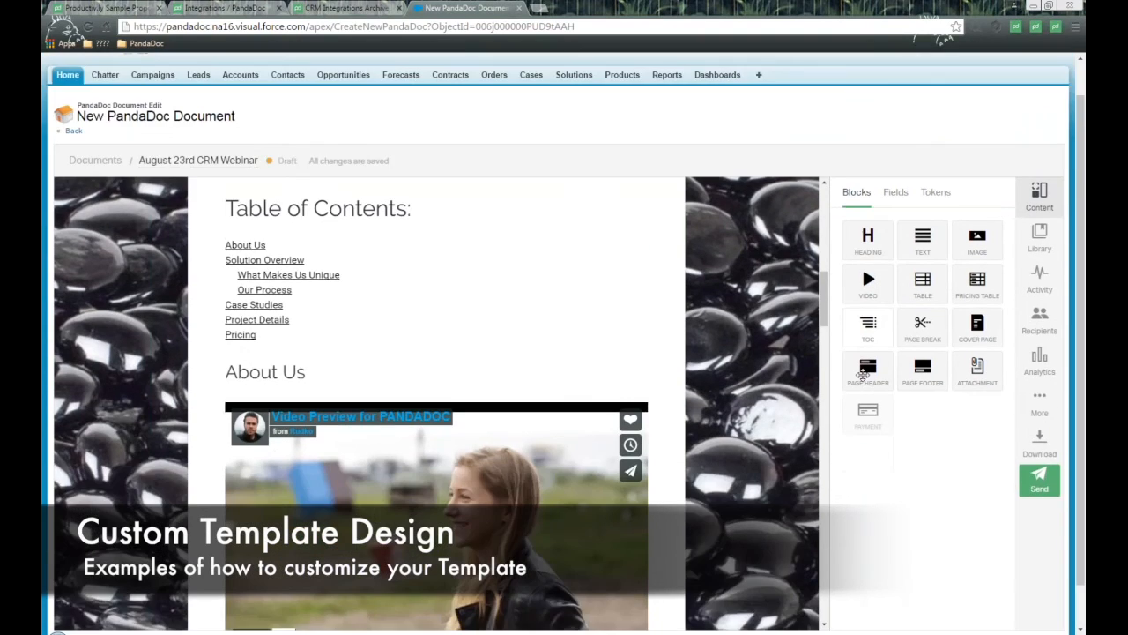
scroll(701, 352, down, 1)
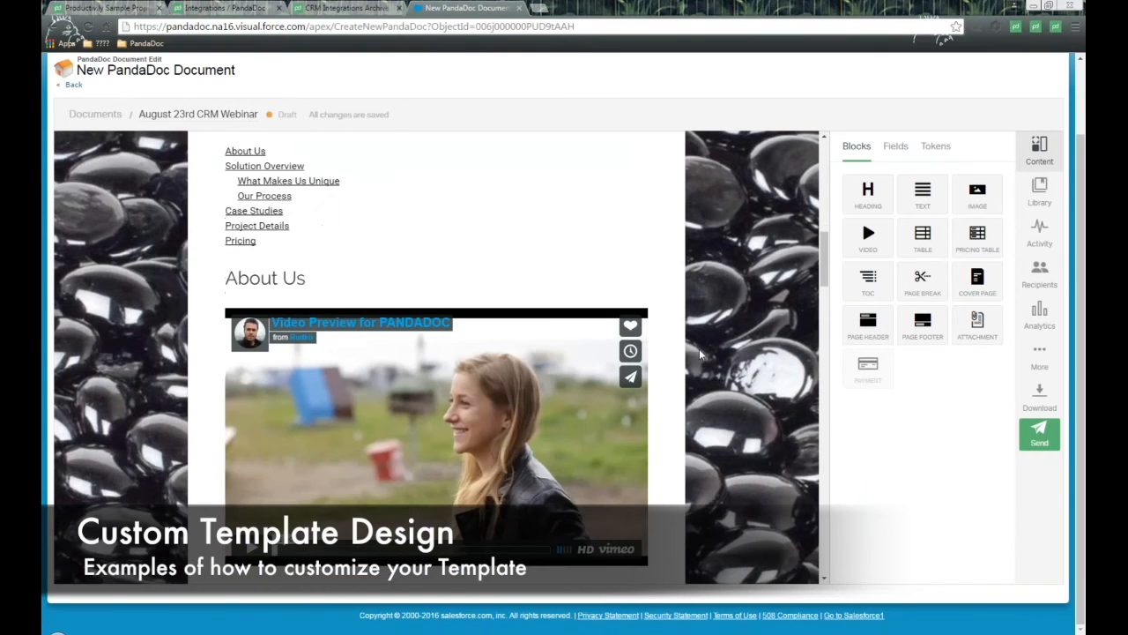
scroll(701, 353, down, 10)
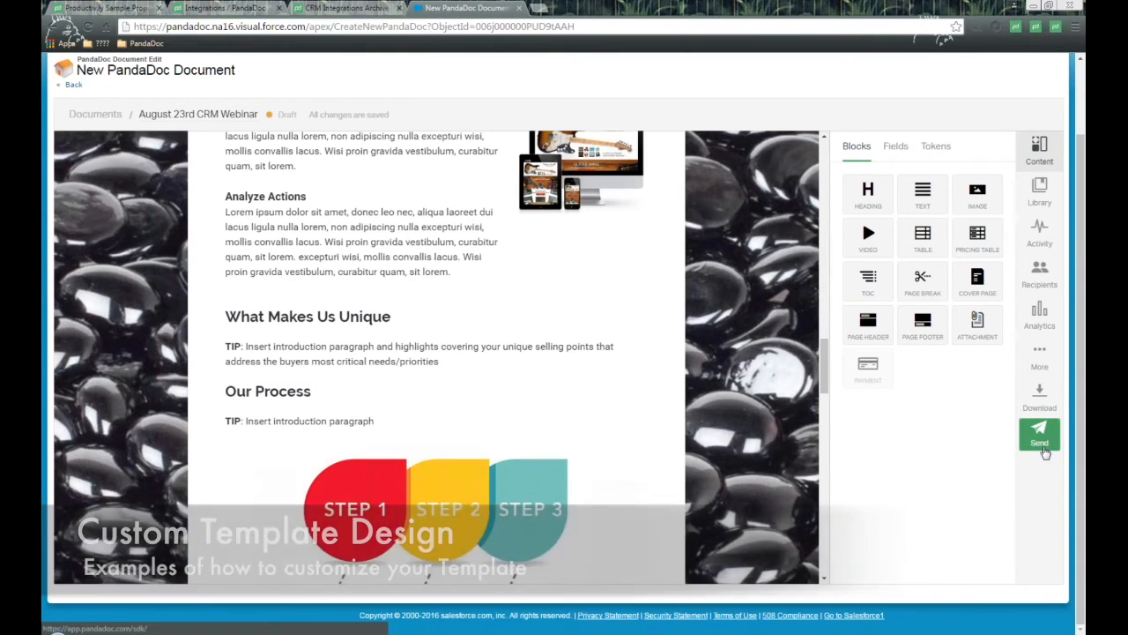
Start sending the document and rename it as a quote for the recipient dated August 23rd.
click(1040, 434)
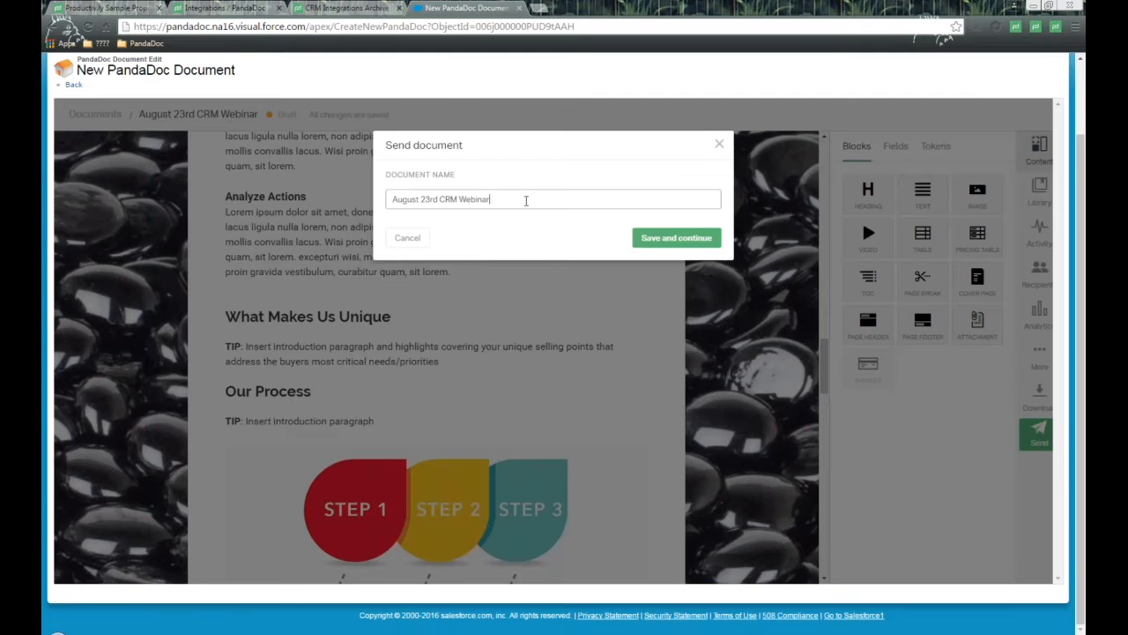
text(Quote for James August 23)
click(691, 238)
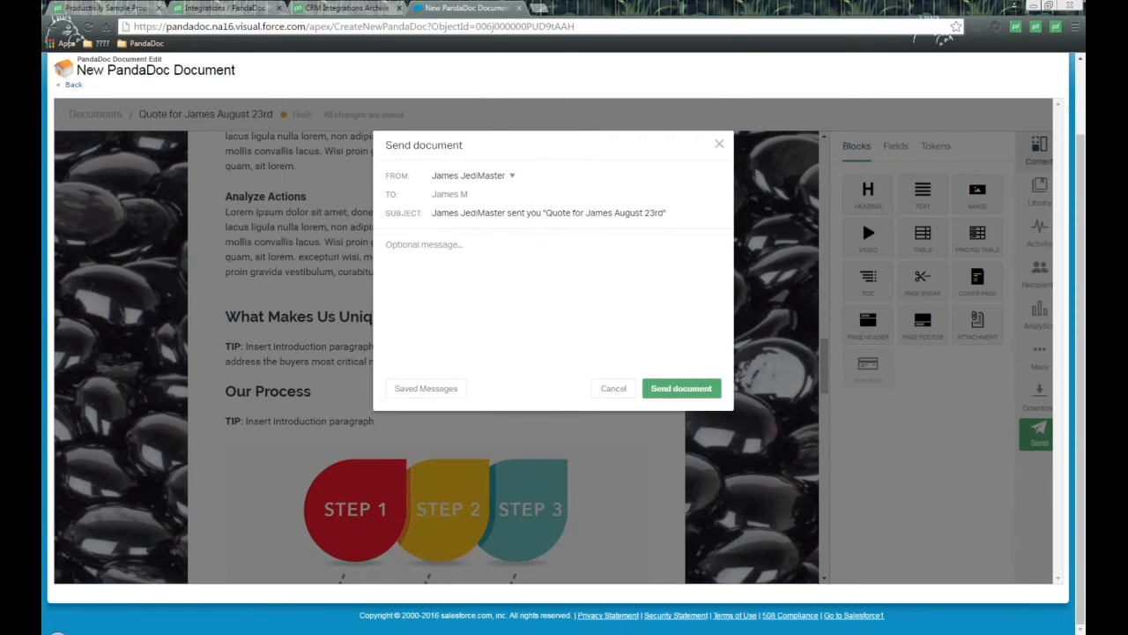
Check the email subject, fill the message body with the saved "Example Message" and send the document.
triple_click(391, 147)
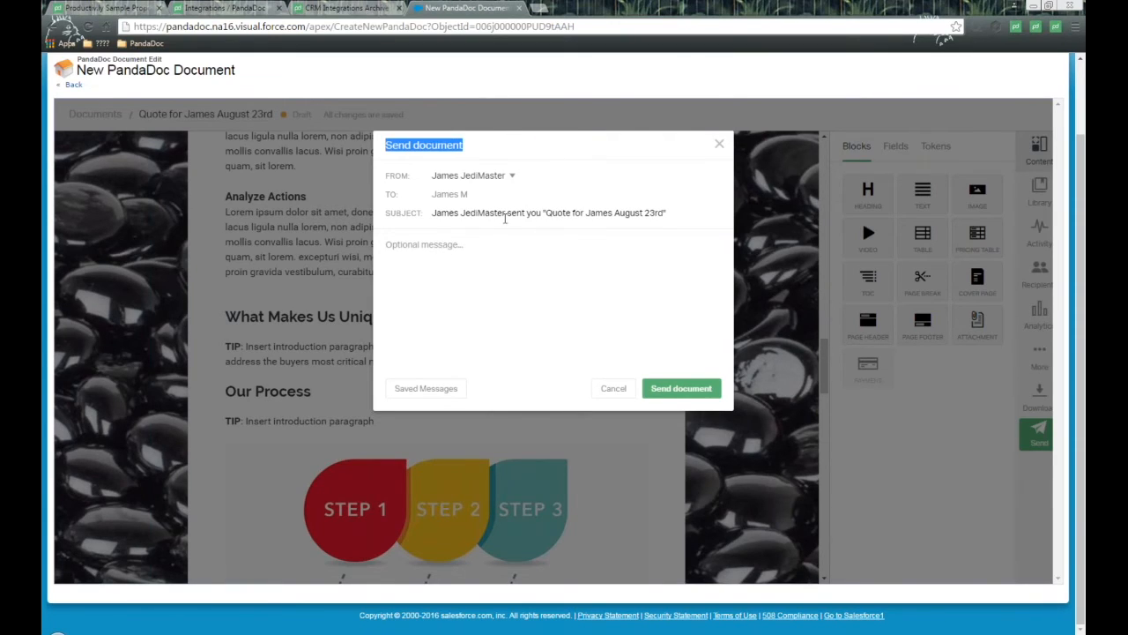
click(431, 215)
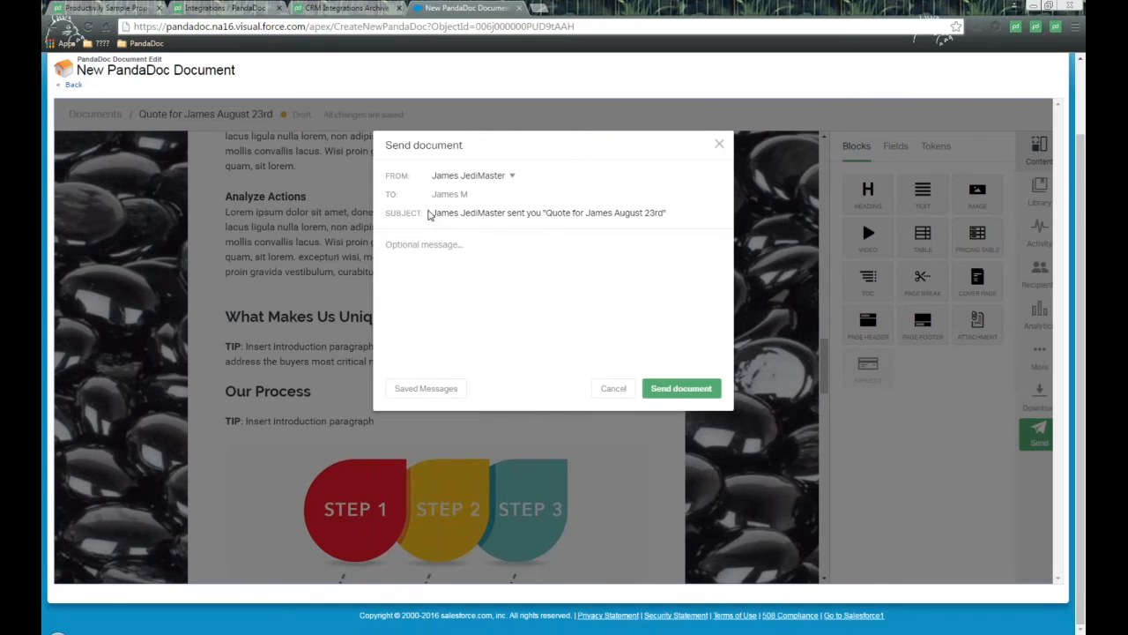
drag(431, 215, 763, 217)
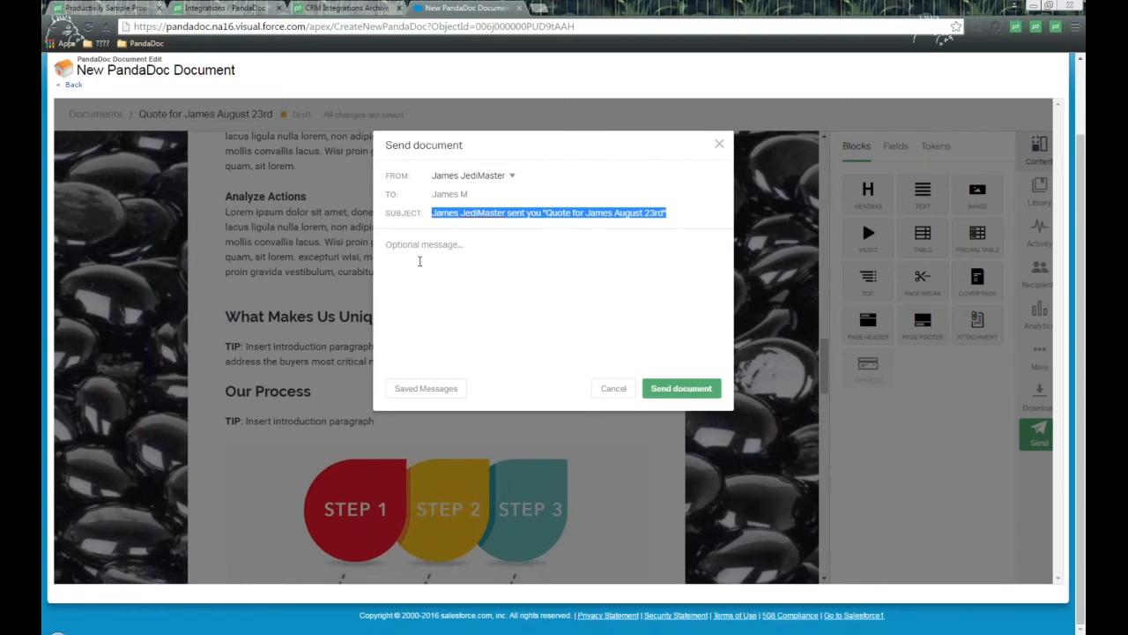
click(461, 251)
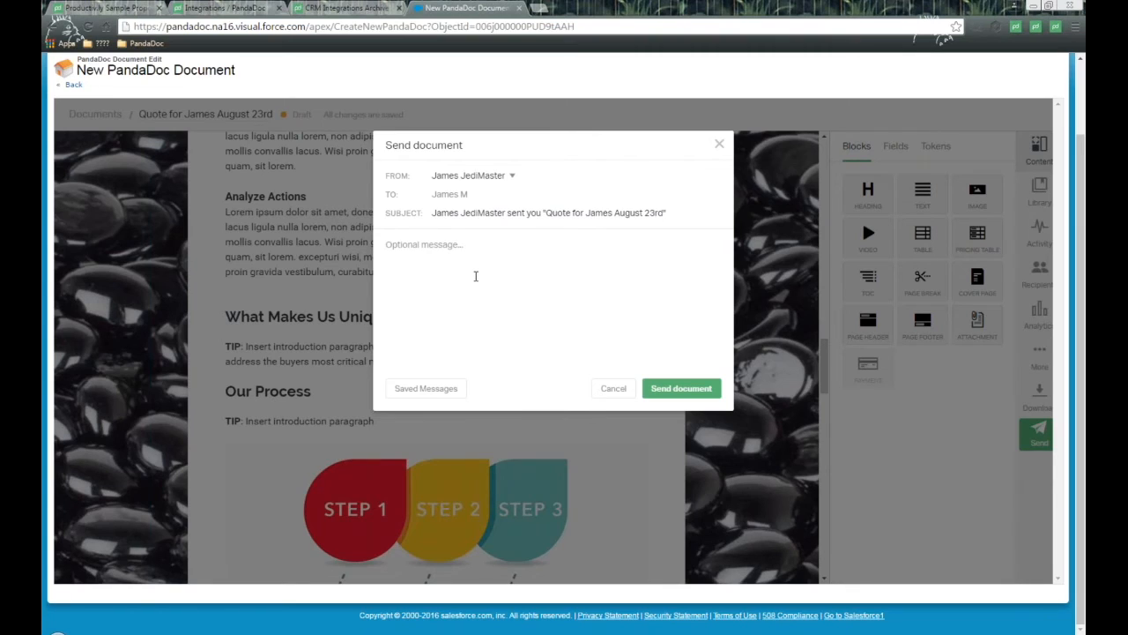
click(428, 396)
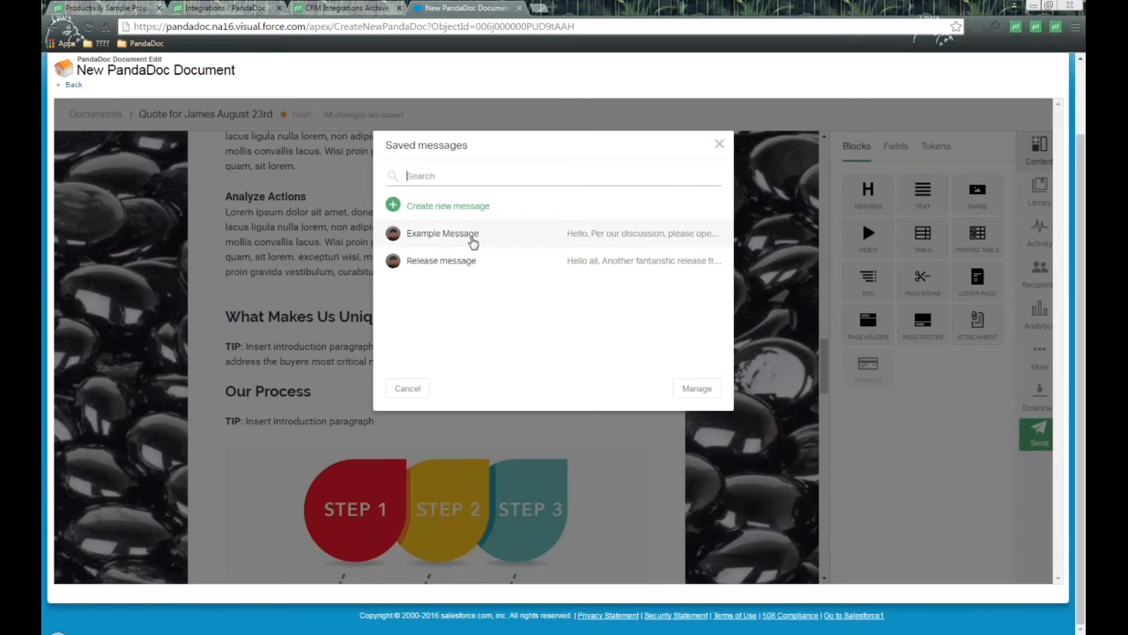
click(473, 237)
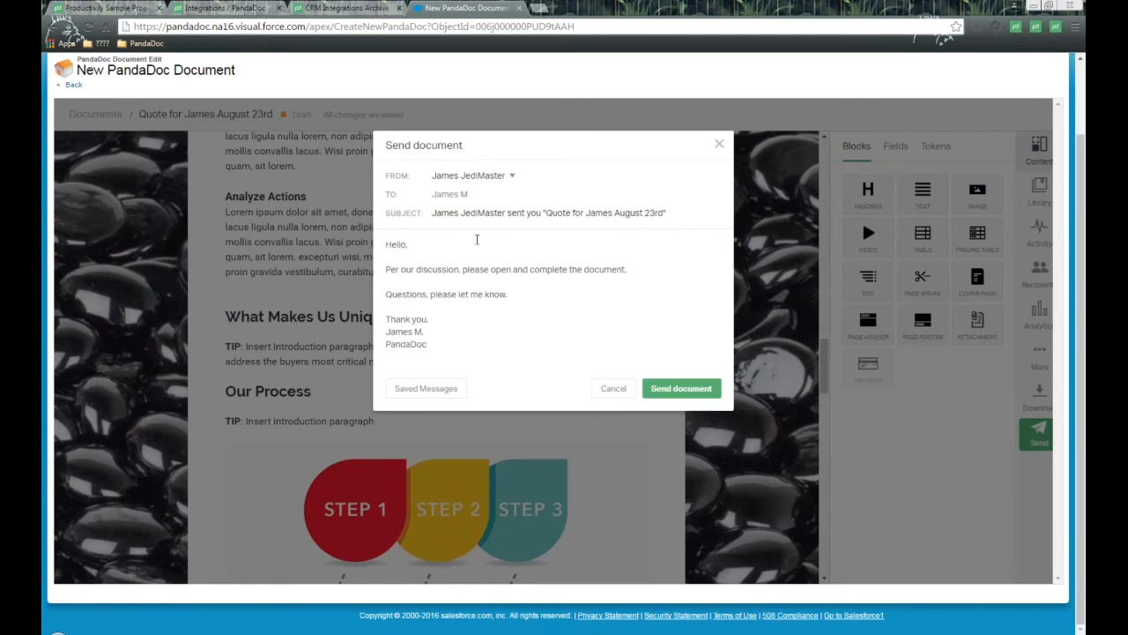
drag(393, 248, 739, 306)
click(702, 387)
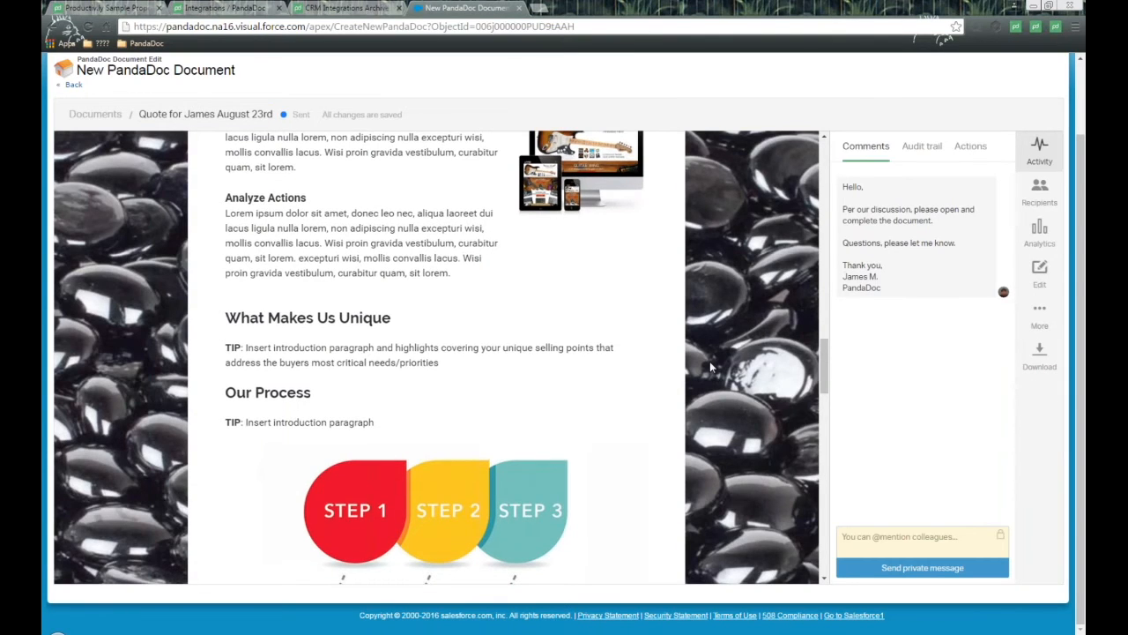
Return to the Salesforce opportunities and open the "August 23rd CRM Webinar" opportunity.
scroll(710, 361, up, 10)
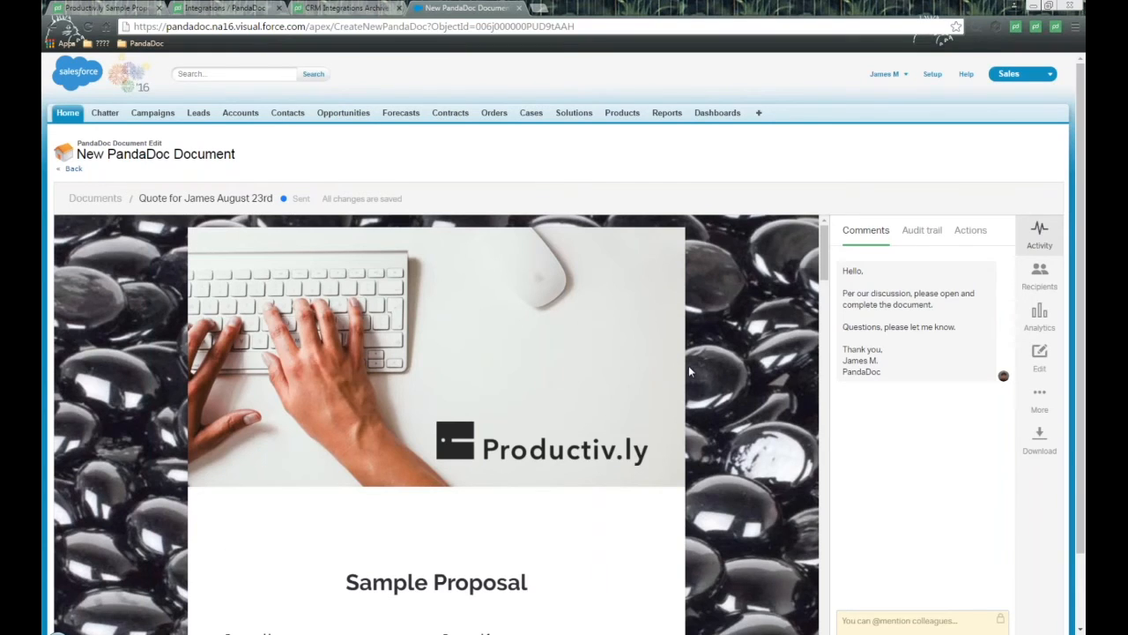
click(346, 118)
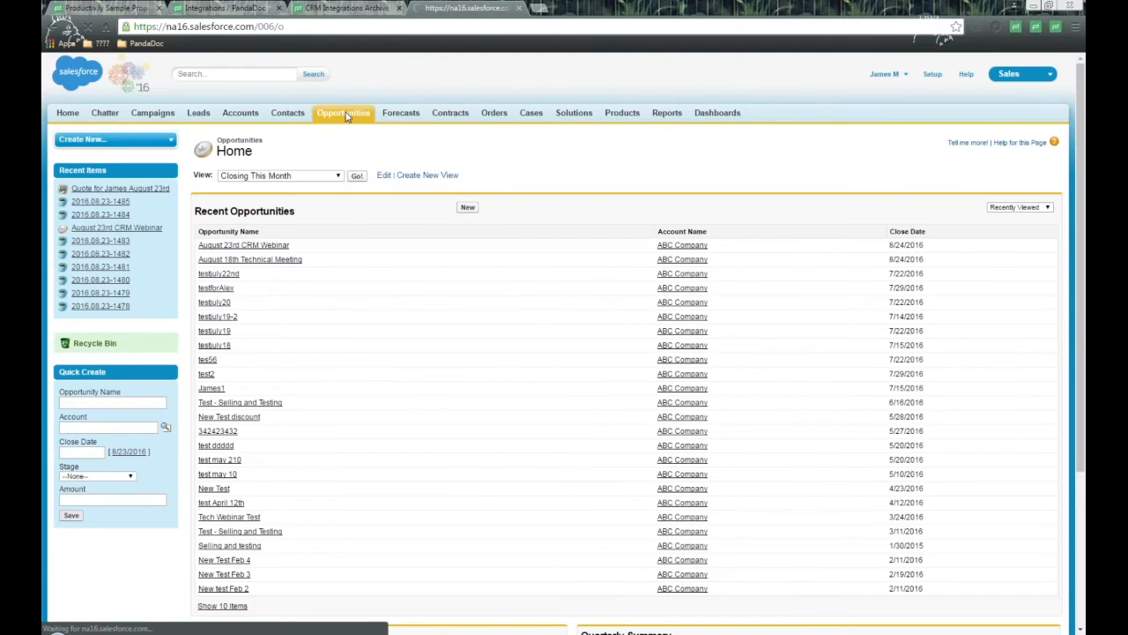
click(243, 245)
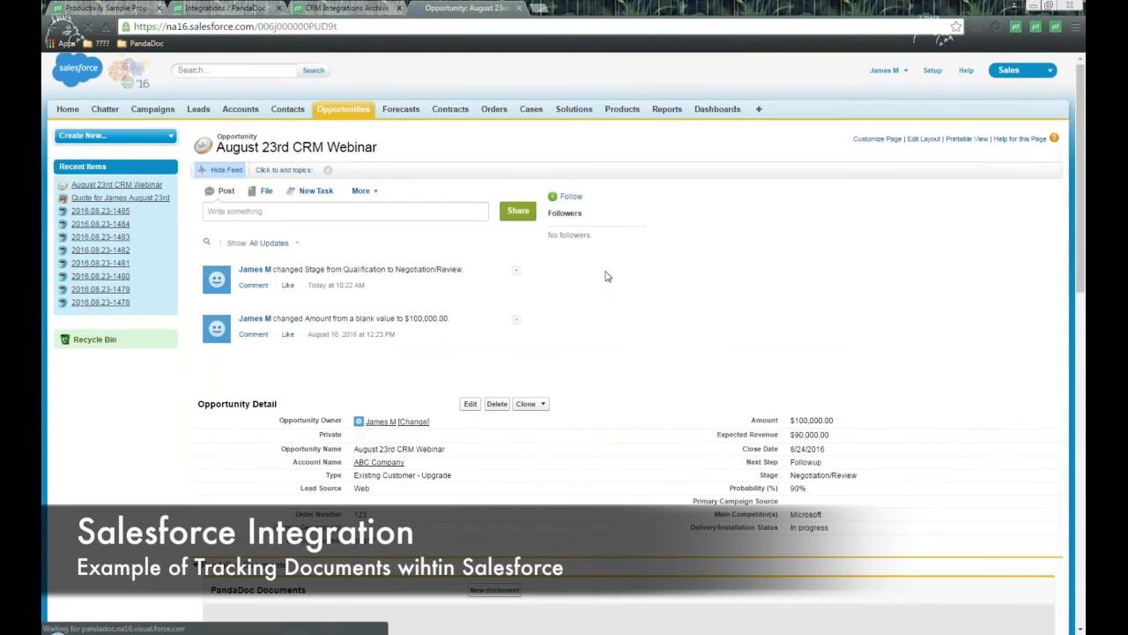
Open the sent quote from the opportunity's related PandaDoc documents and view its audit trail.
scroll(606, 283, down, 5)
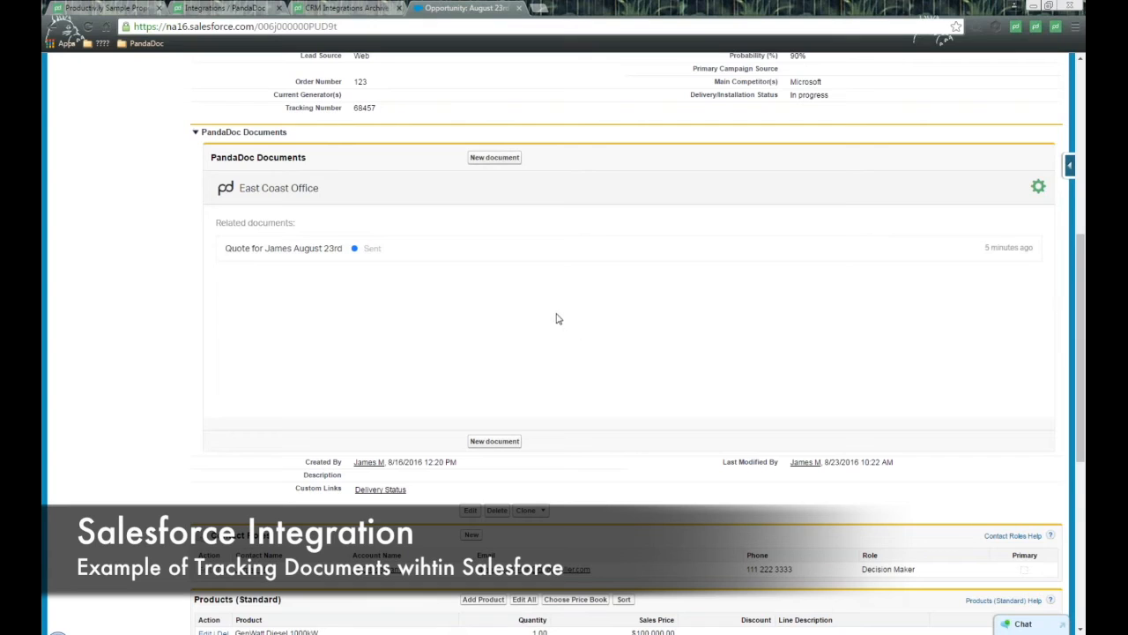
click(326, 251)
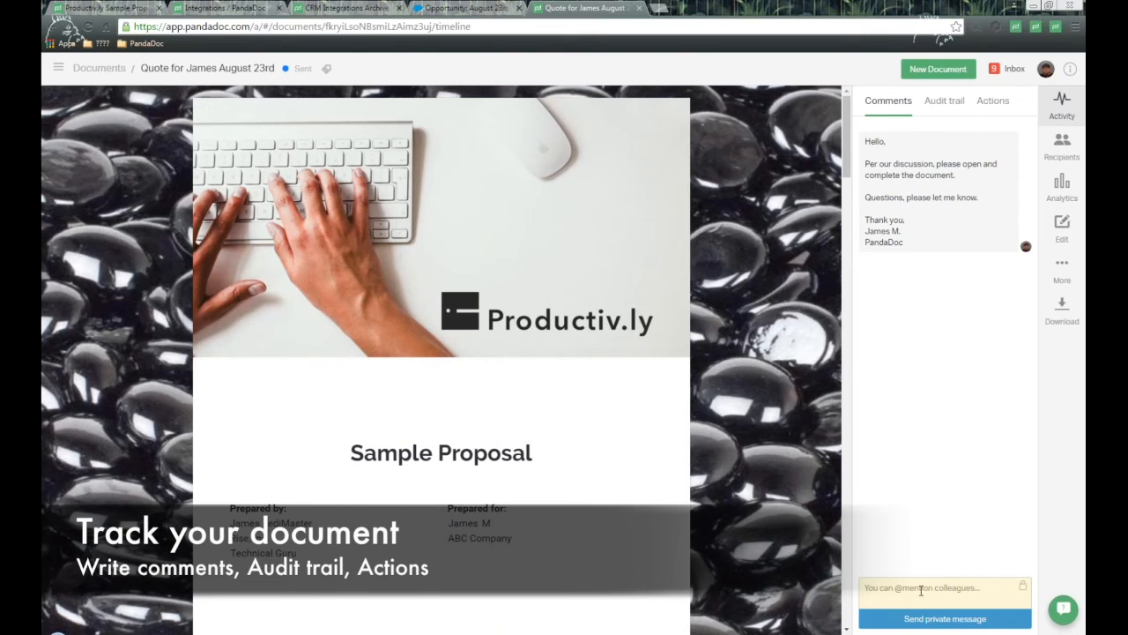
click(947, 104)
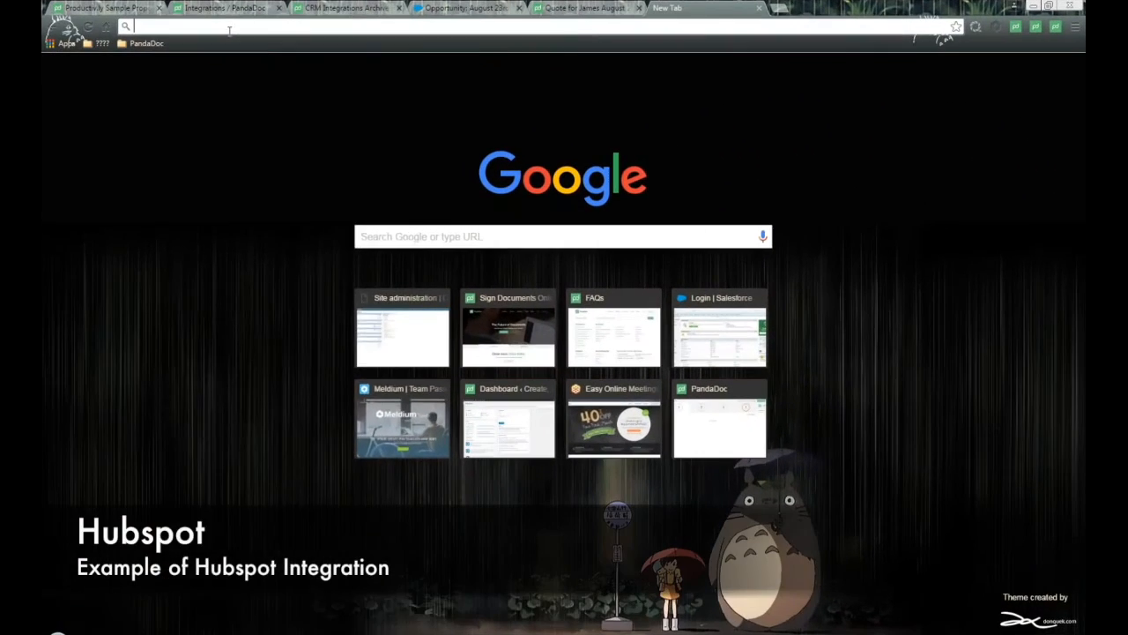
Load the bookmarked PandaDoc FAQs page in the new browser tab.
click(141, 43)
click(235, 90)
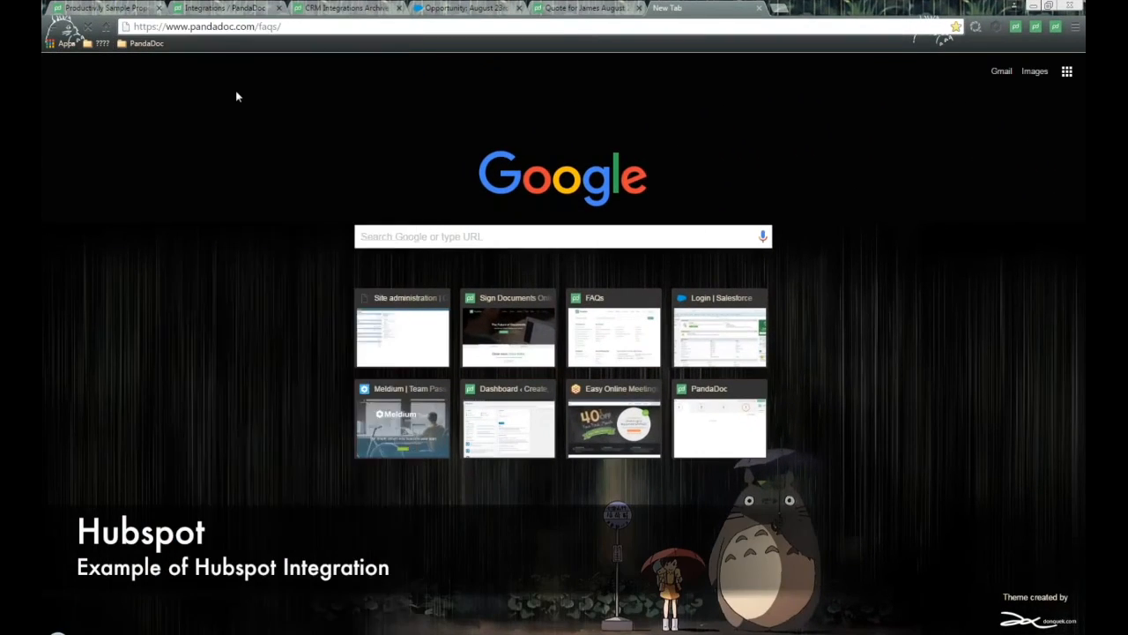
Search the Help Center for "hubspot" and open the article "HubSpot CRM Integration with PandaDoc".
click(577, 144)
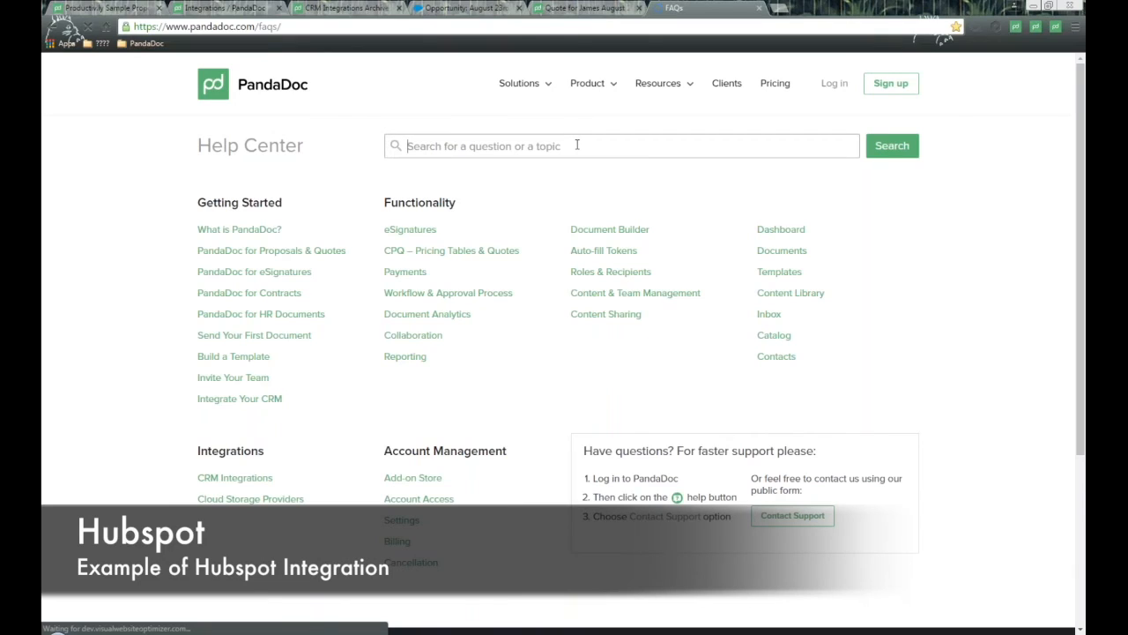
text(husbpot)
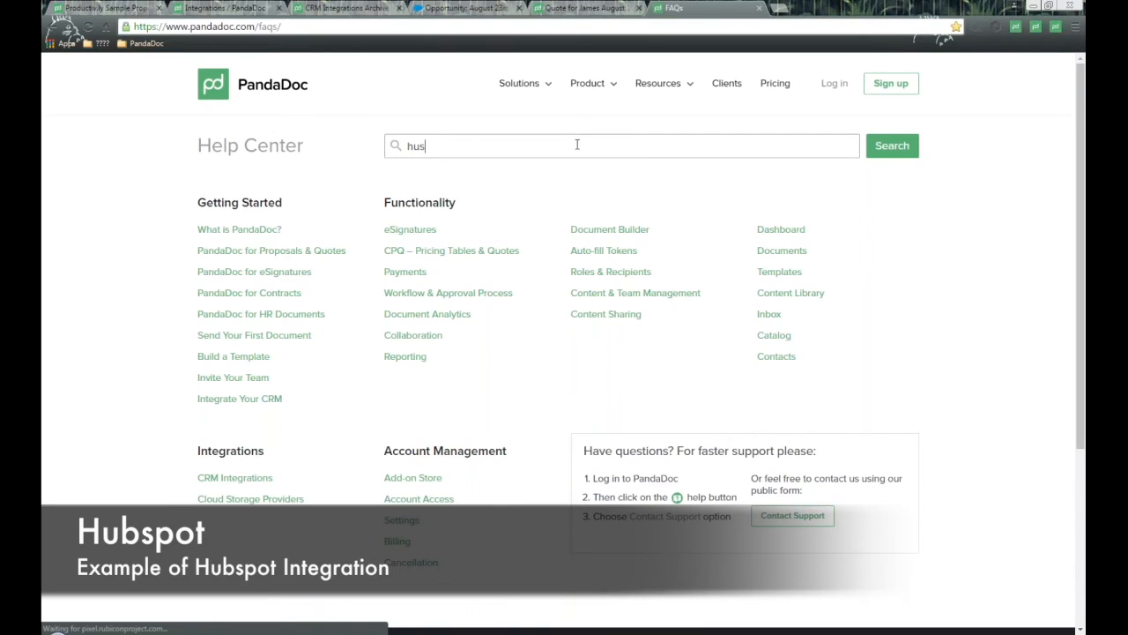
key(BackSpace)
key(BackSpace)
key(BackSpace)
key(BackSpace)
key(BackSpace)
text(bspt)
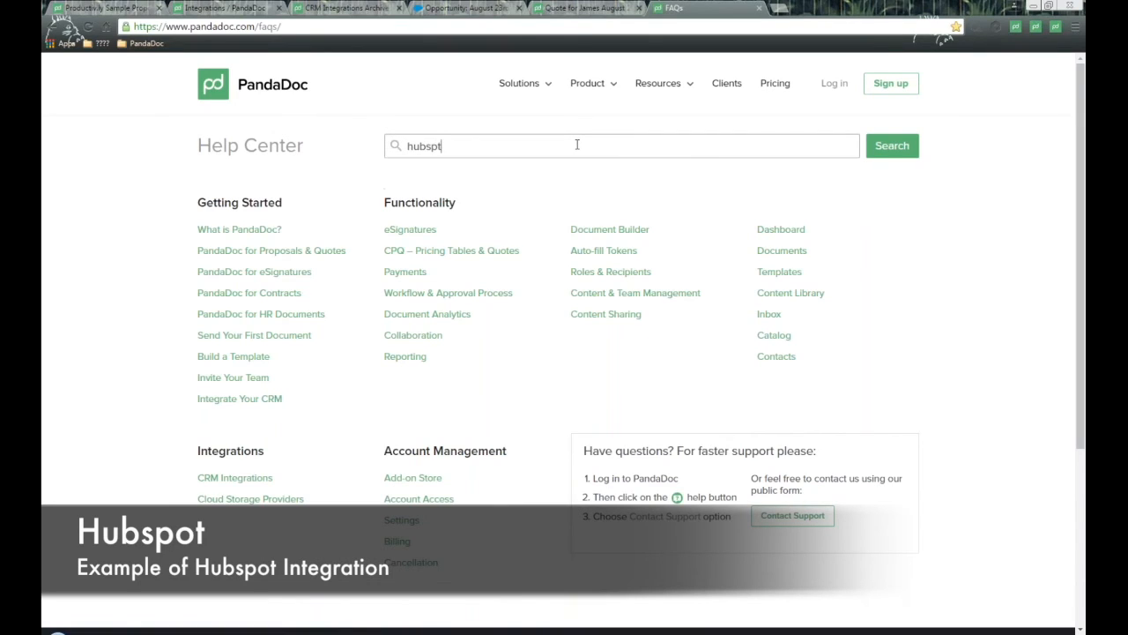
key(BackSpace)
text(ot)
key(Return)
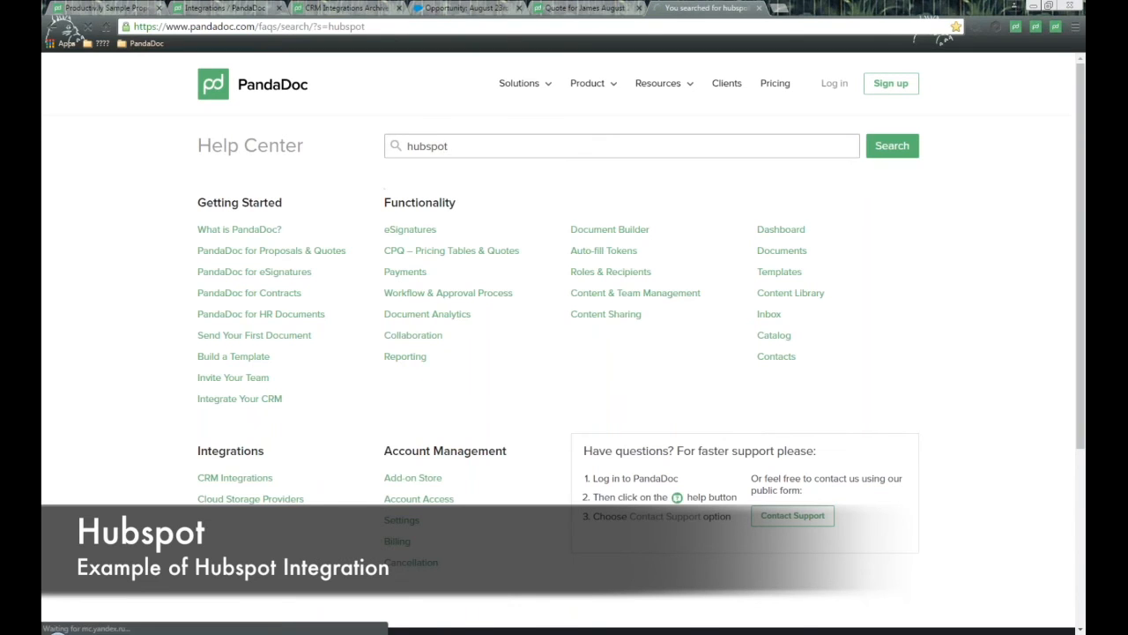
click(629, 249)
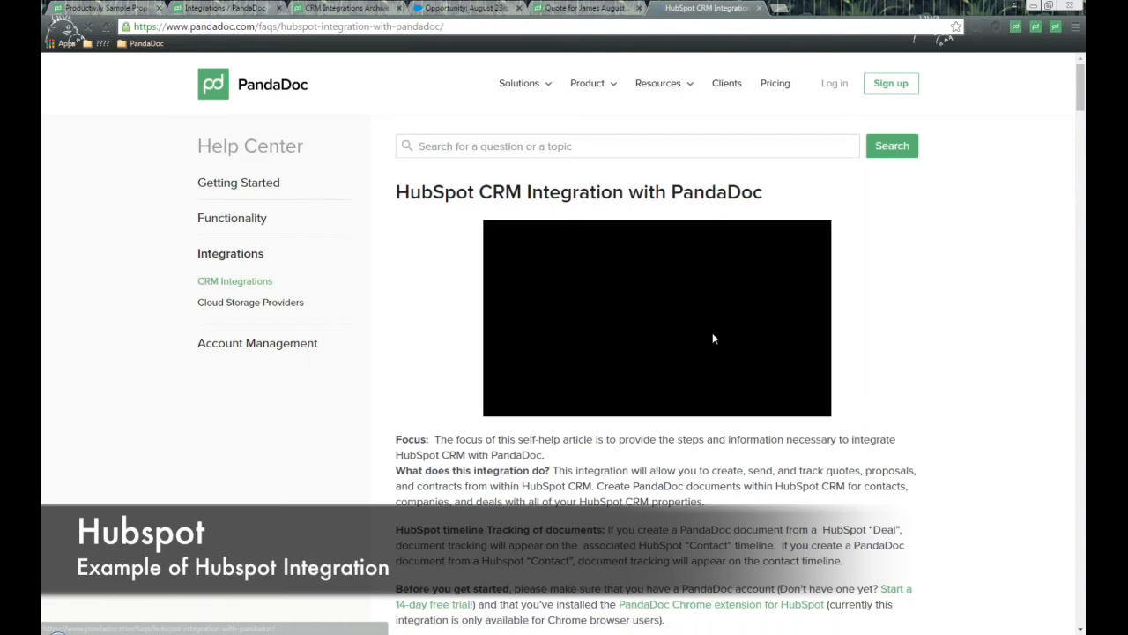
Skim the HubSpot integration article to Step 3-D and highlight its list of example tokens, including [company.name].
scroll(737, 316, down, 15)
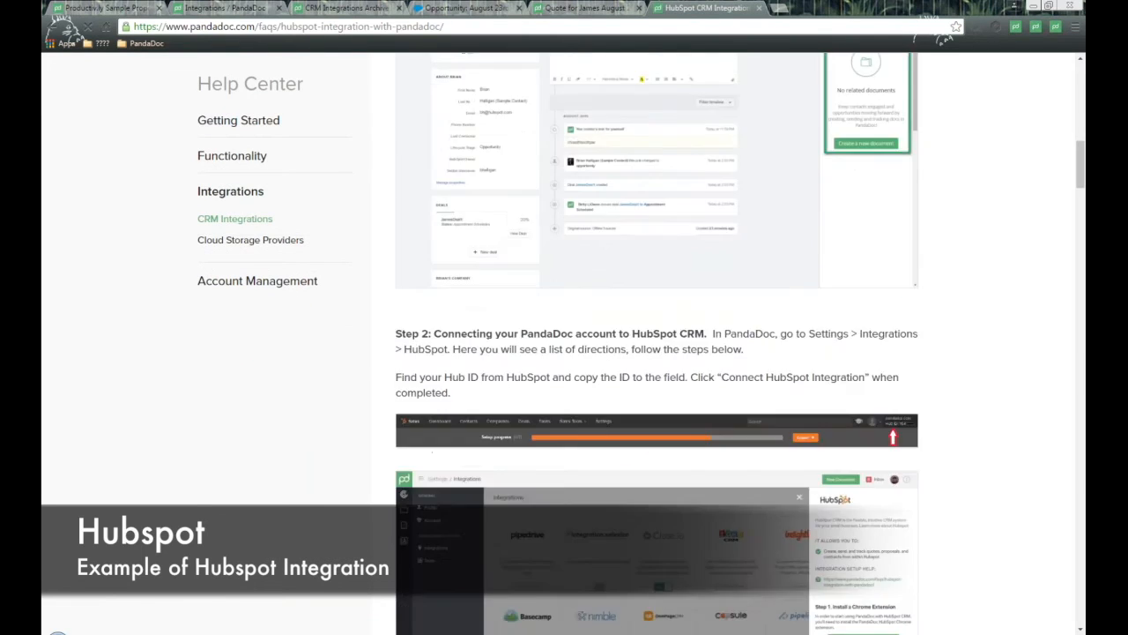
scroll(737, 315, down, 10)
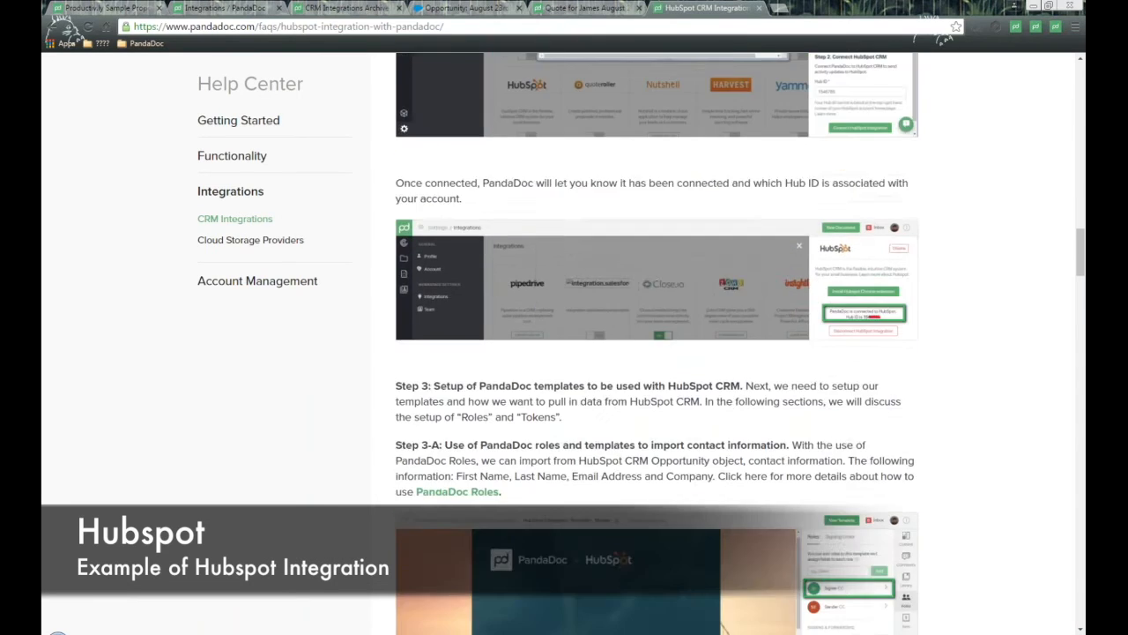
scroll(656, 344, down, 12)
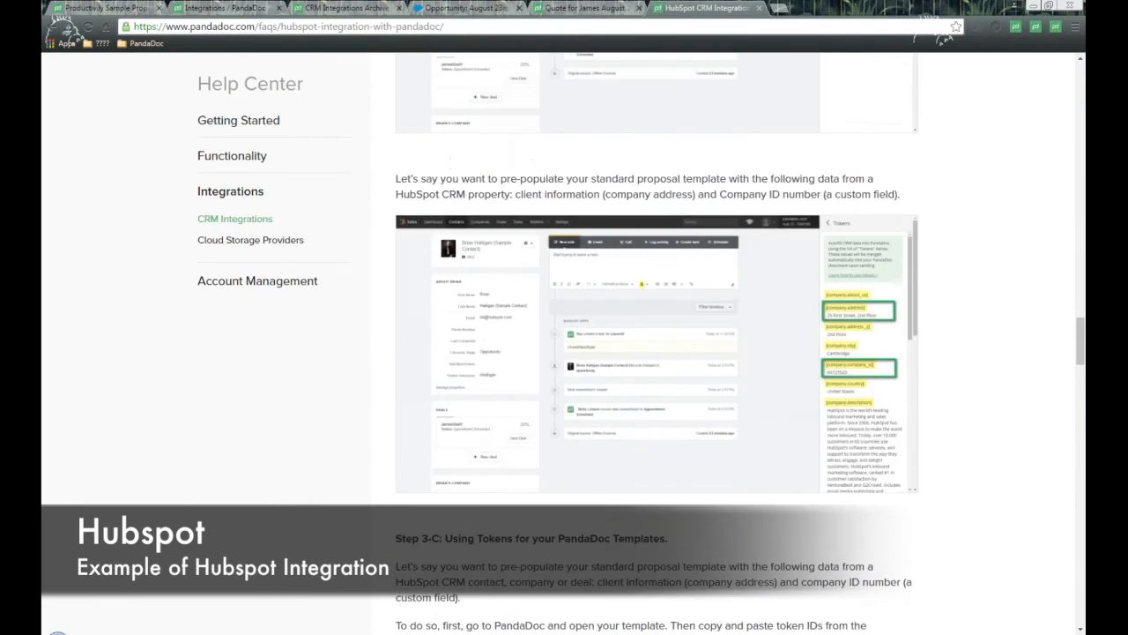
scroll(657, 344, down, 10)
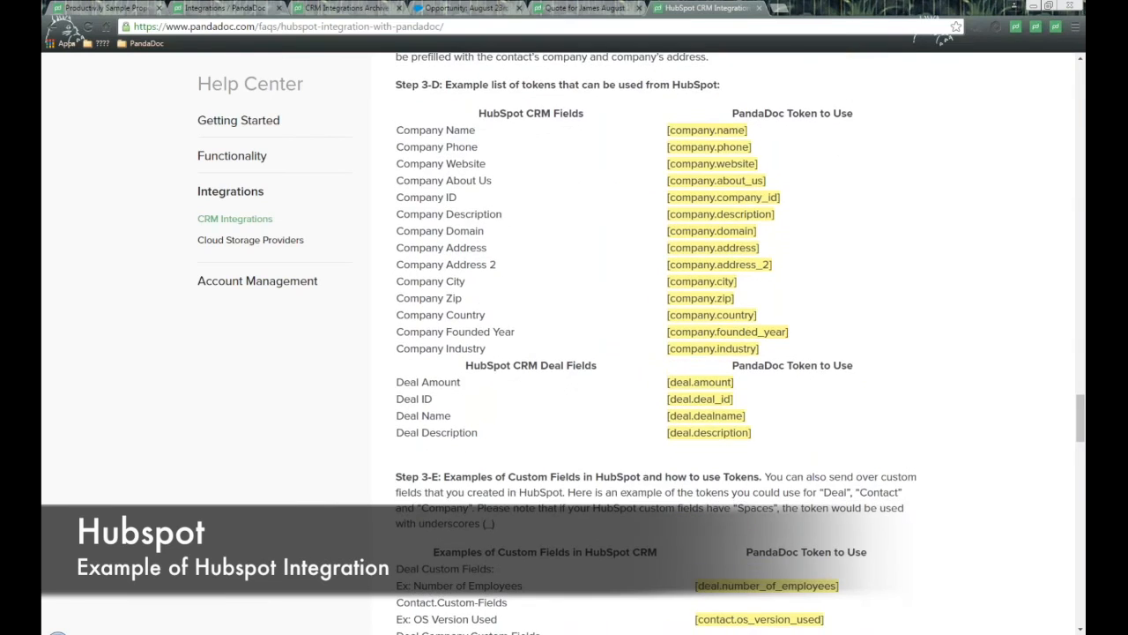
drag(394, 148, 740, 157)
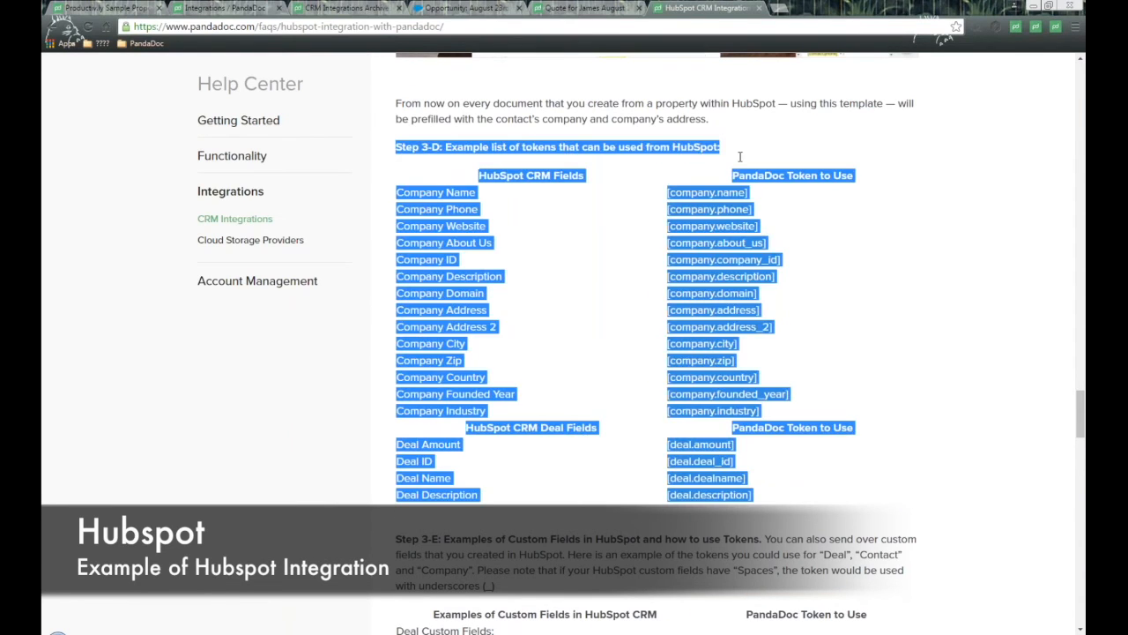
click(745, 152)
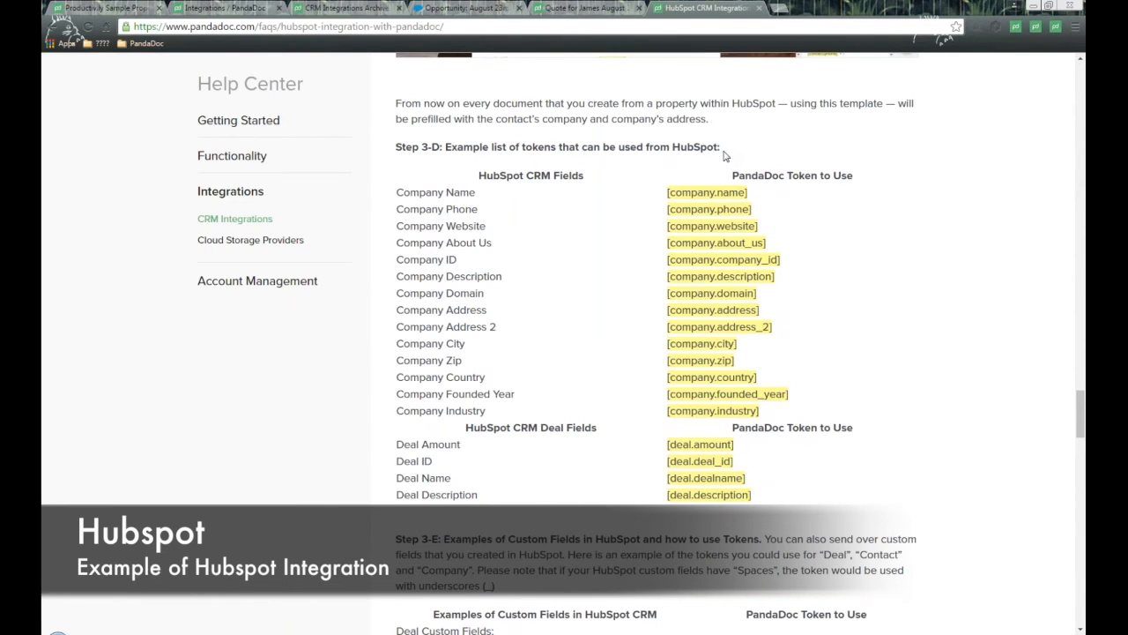
drag(668, 191, 787, 189)
Examine the custom-field tokens in Step 3-E, highlight "deal" in [deal.number_of_employees], and return to the article's beginning.
scroll(745, 258, down, 3)
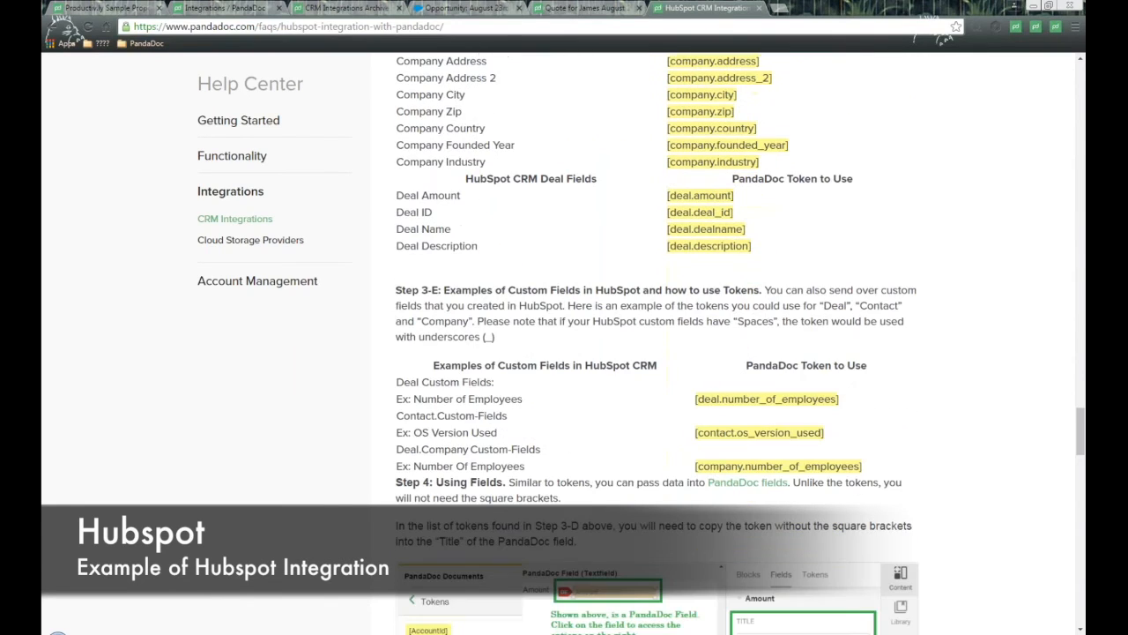
drag(695, 399, 720, 399)
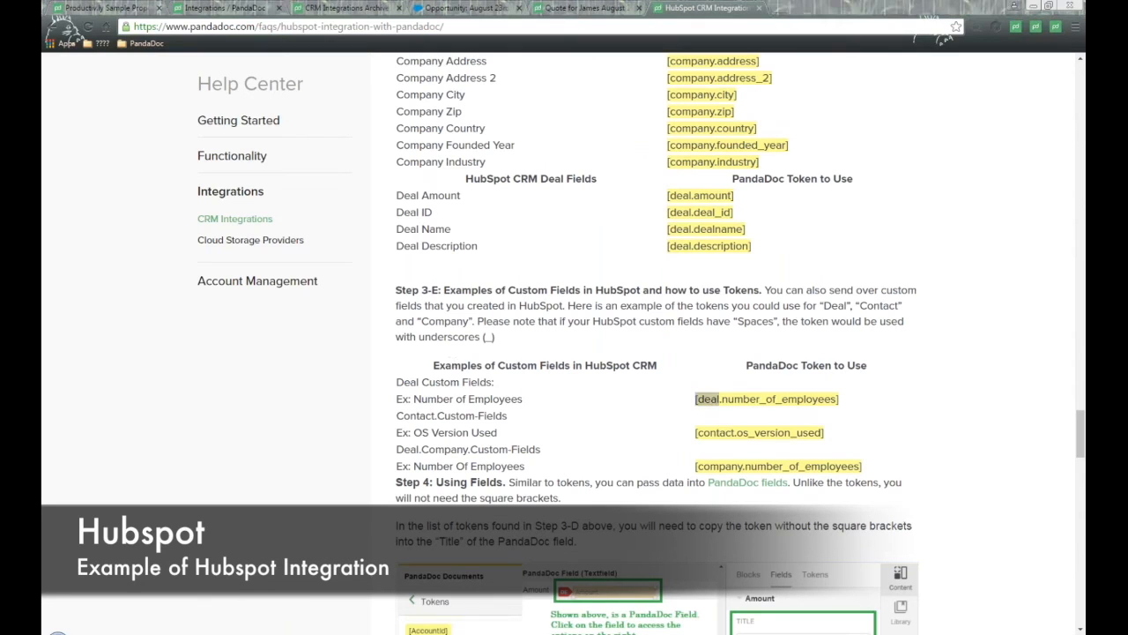
click(569, 151)
scroll(569, 154, up, 15)
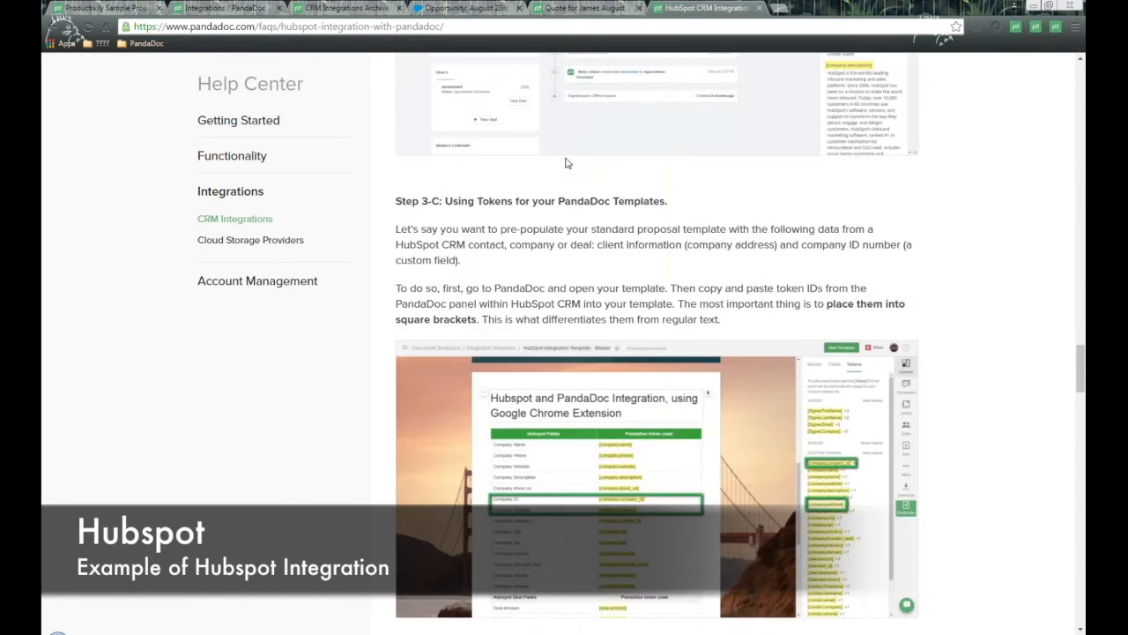
scroll(567, 162, up, 20)
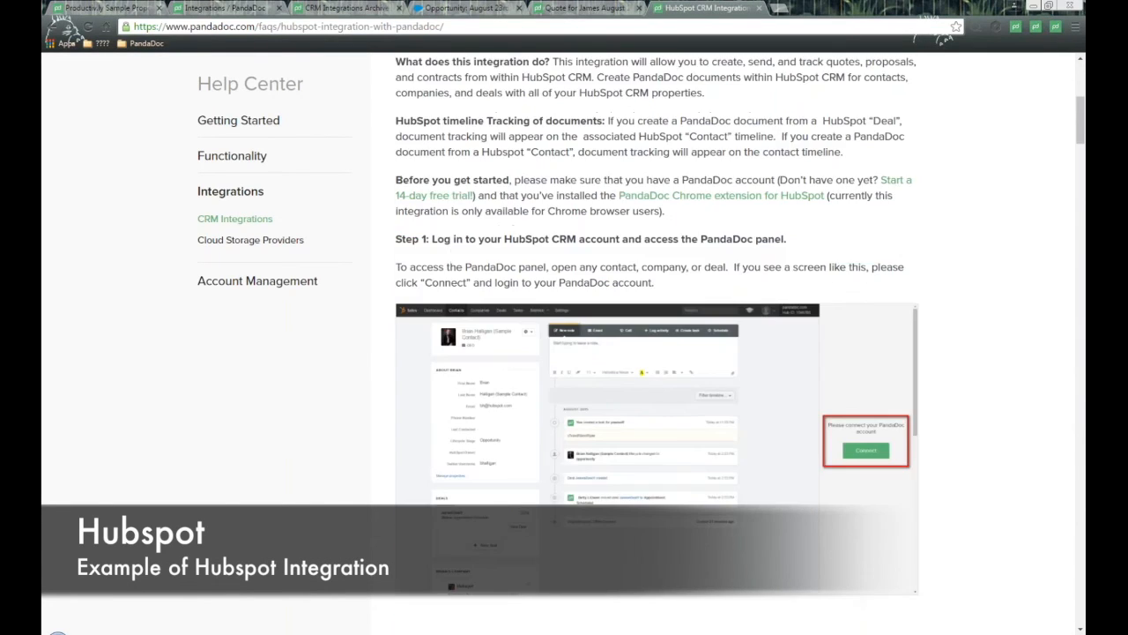
Load hubspot.com in place of the help article and open the HubSpot deals board.
click(491, 27)
text(h)
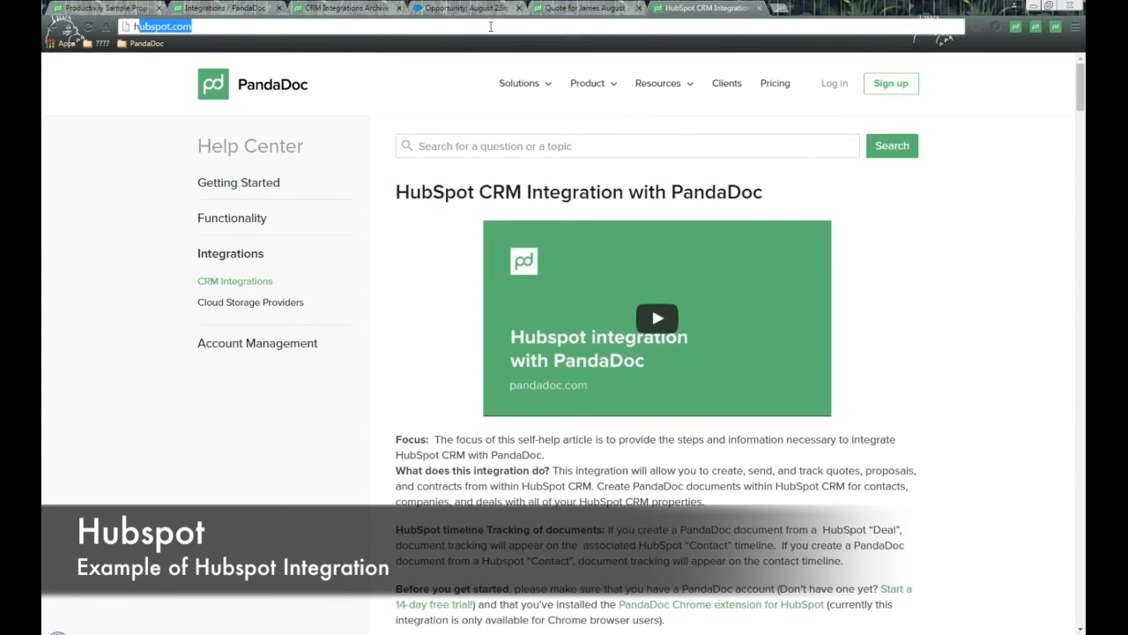
text(ubspot)
key(Return)
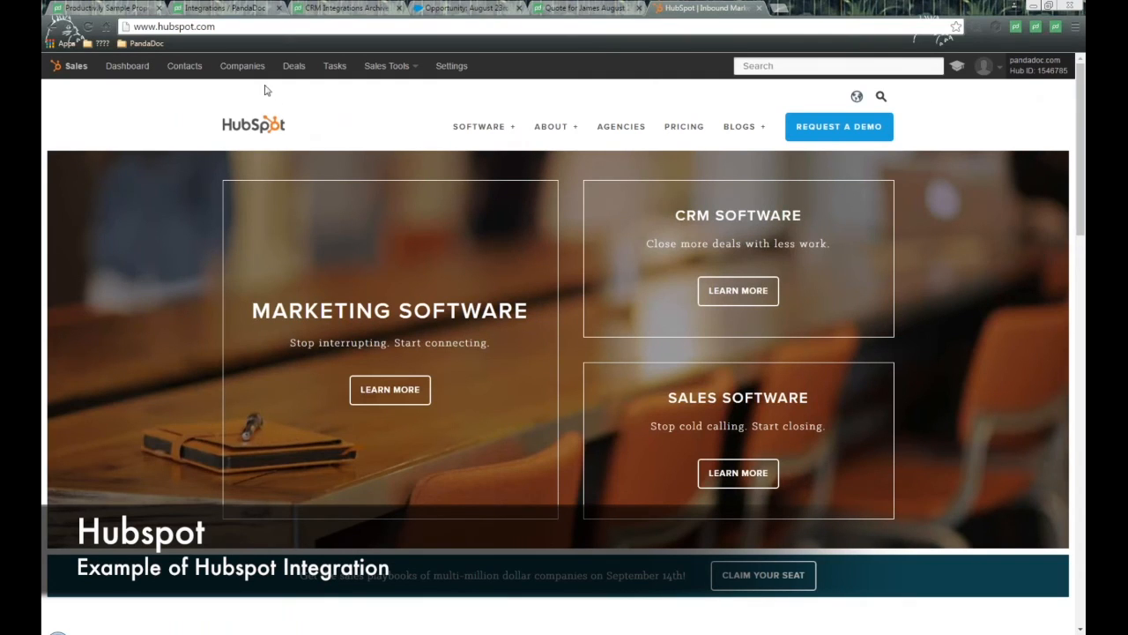
click(294, 67)
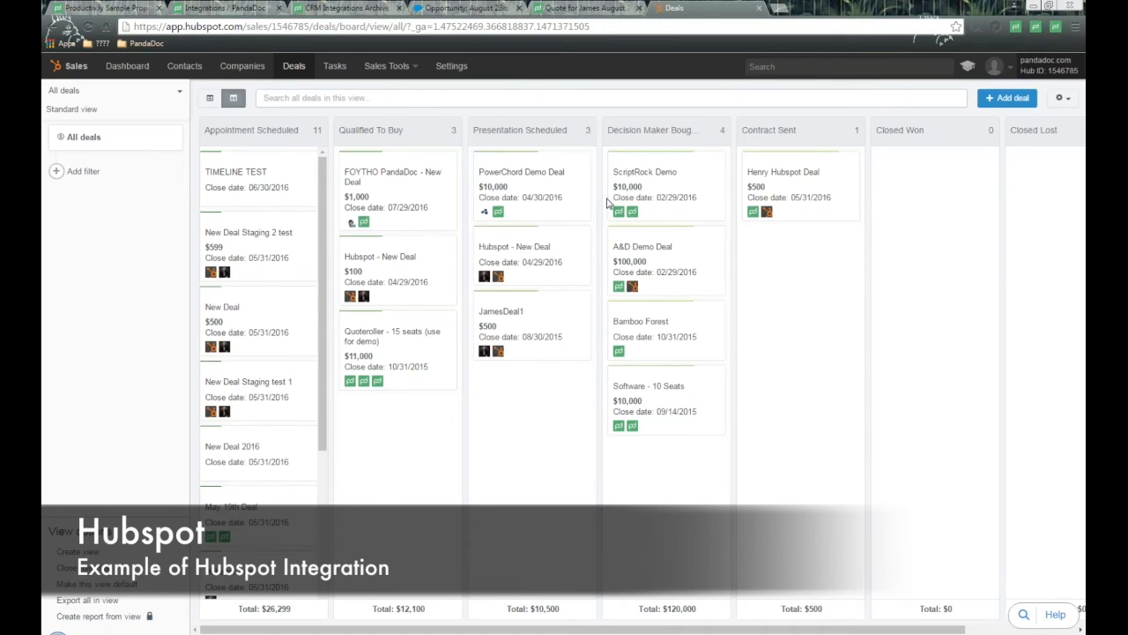
Show the PandaDoc extension's hint, open the $500 Presentation Scheduled deal with the August 2015 close date, and compare its PandaDoc panel with Salesforce's.
click(1019, 26)
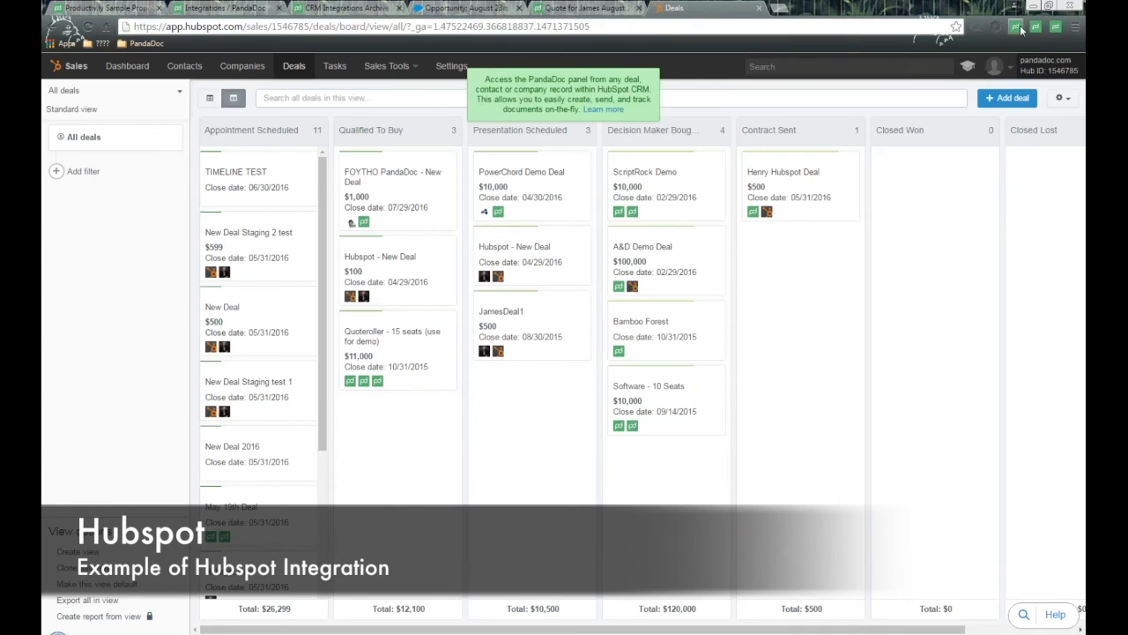
click(508, 314)
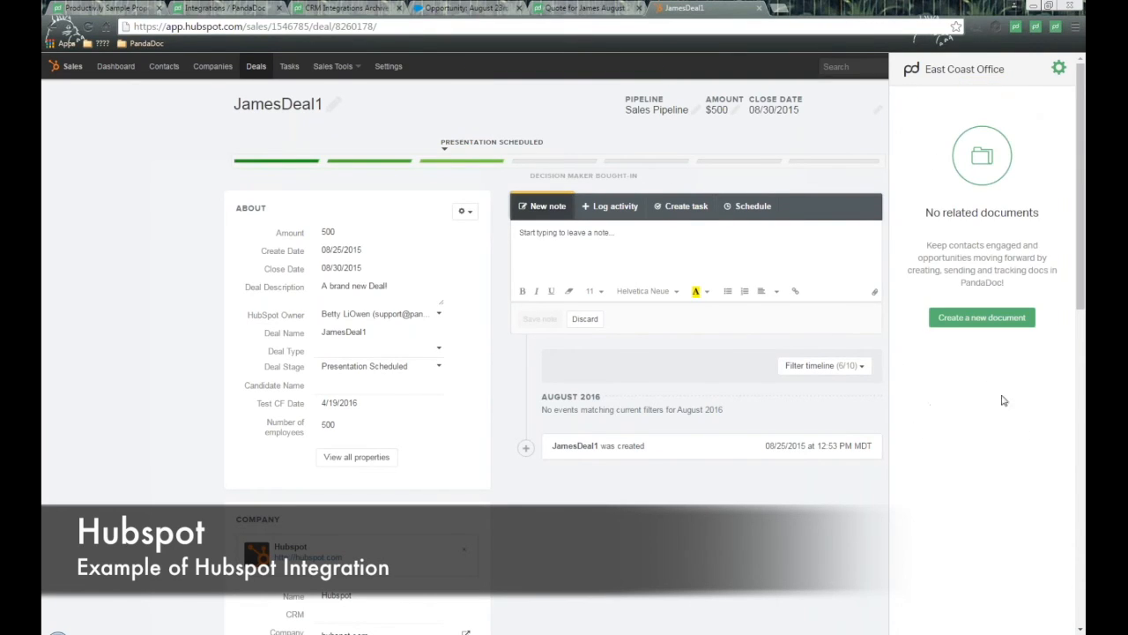
click(476, 8)
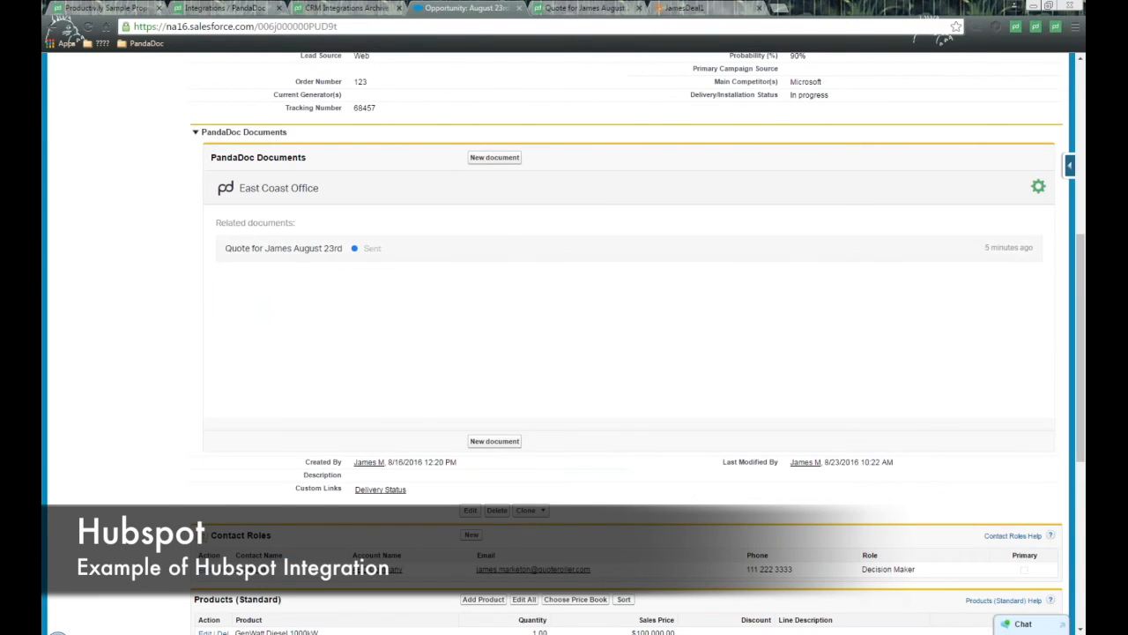
click(696, 8)
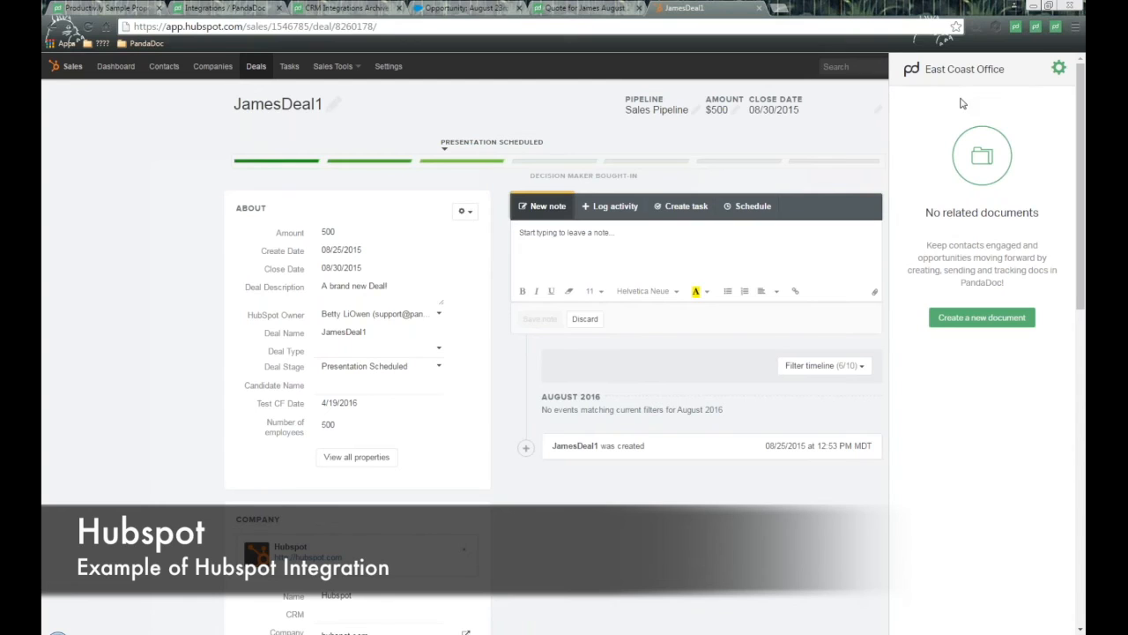
Open the Tokens list in the deal's PandaDoc settings and look through the company and deal tokens.
click(1061, 70)
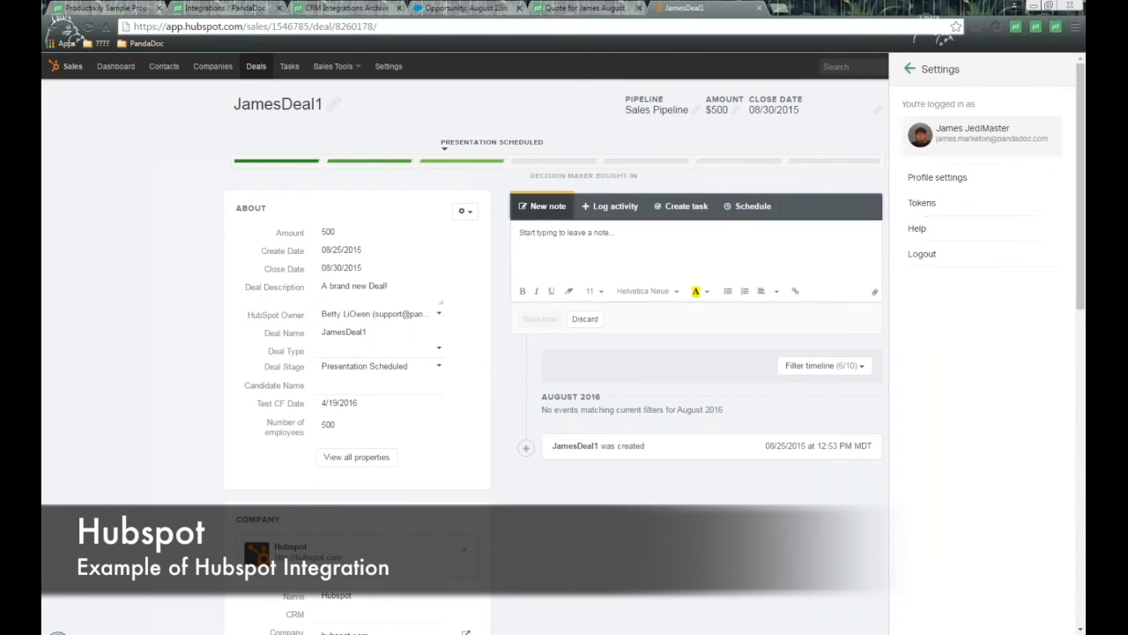
click(970, 204)
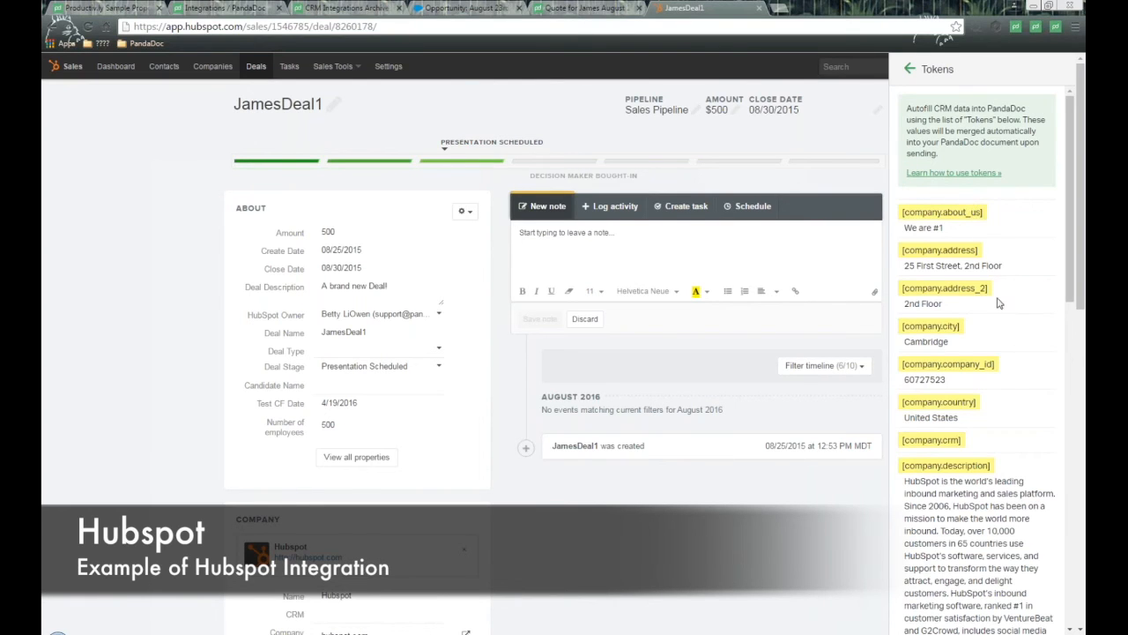
scroll(999, 291, down, 3)
scroll(998, 291, down, 6)
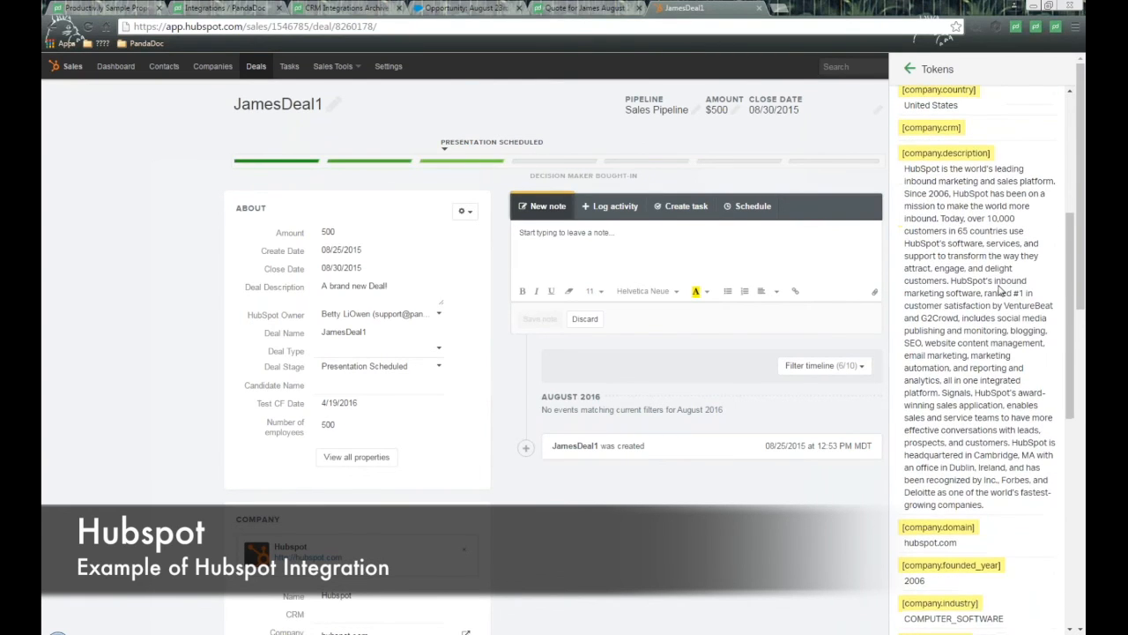
scroll(998, 291, down, 5)
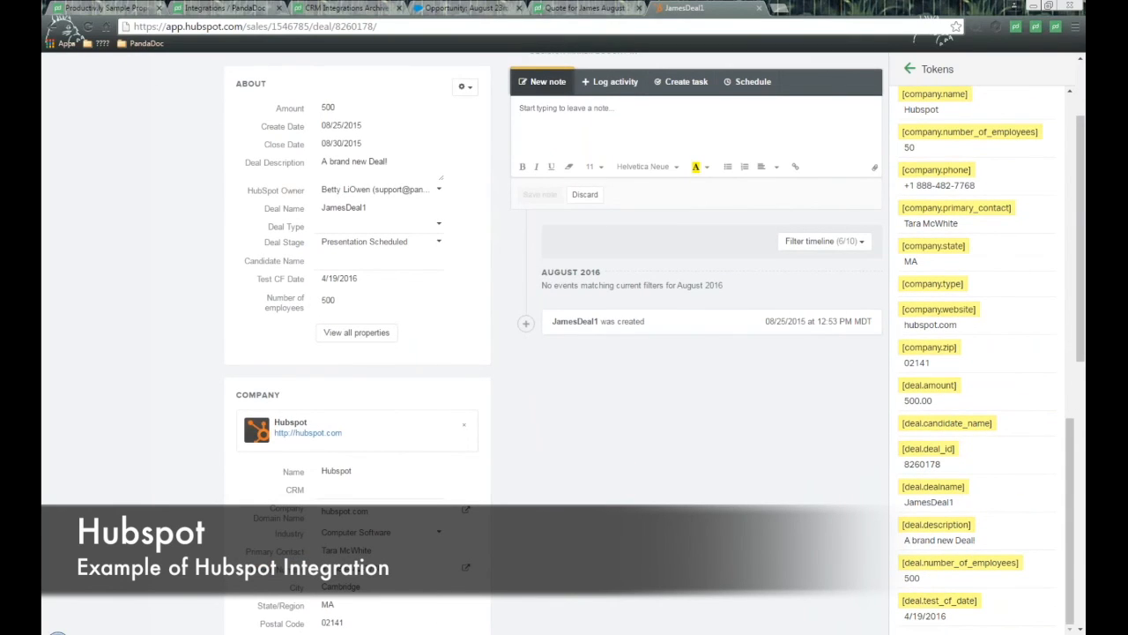
Copy the [company.type] token and return to the PandaDoc panel's related documents view.
drag(967, 284, 902, 284)
right_click(910, 284)
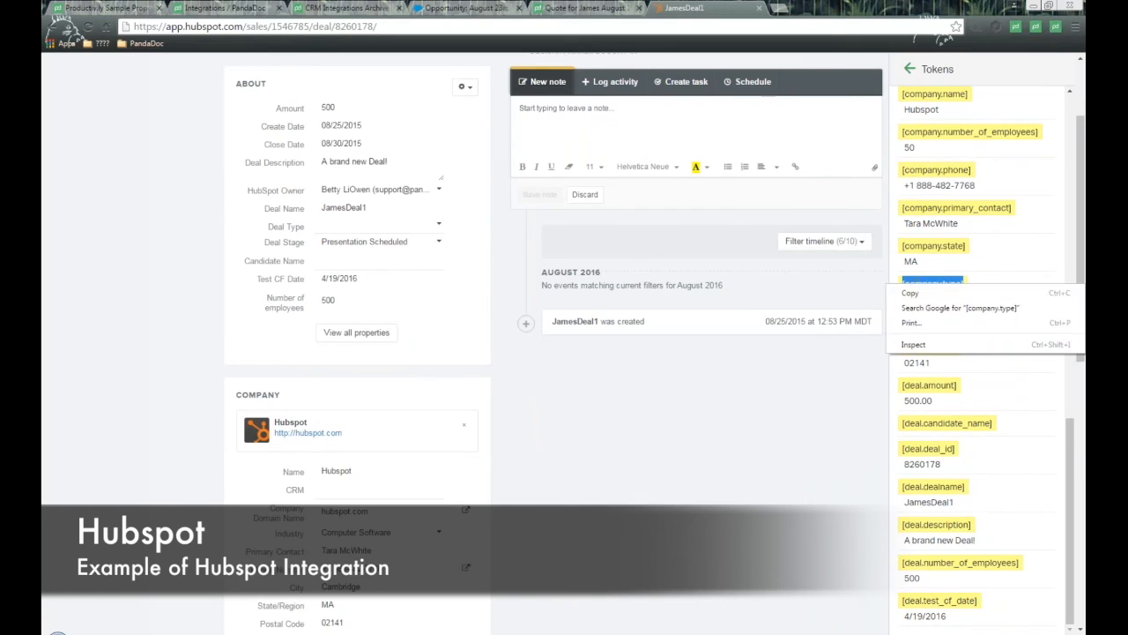
click(958, 296)
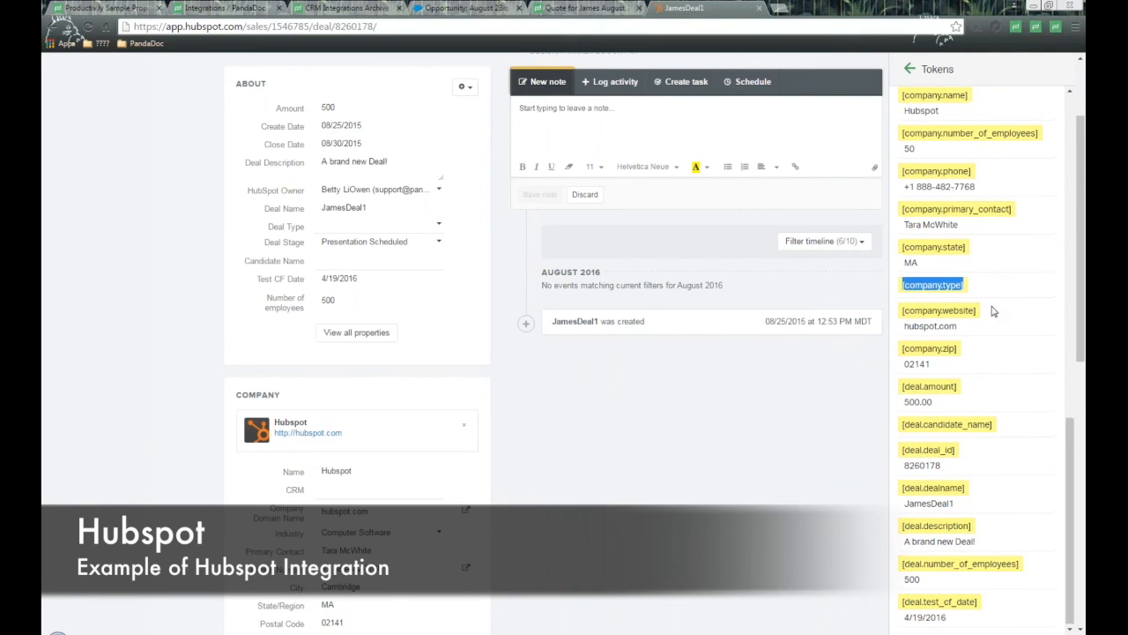
scroll(993, 310, up, 15)
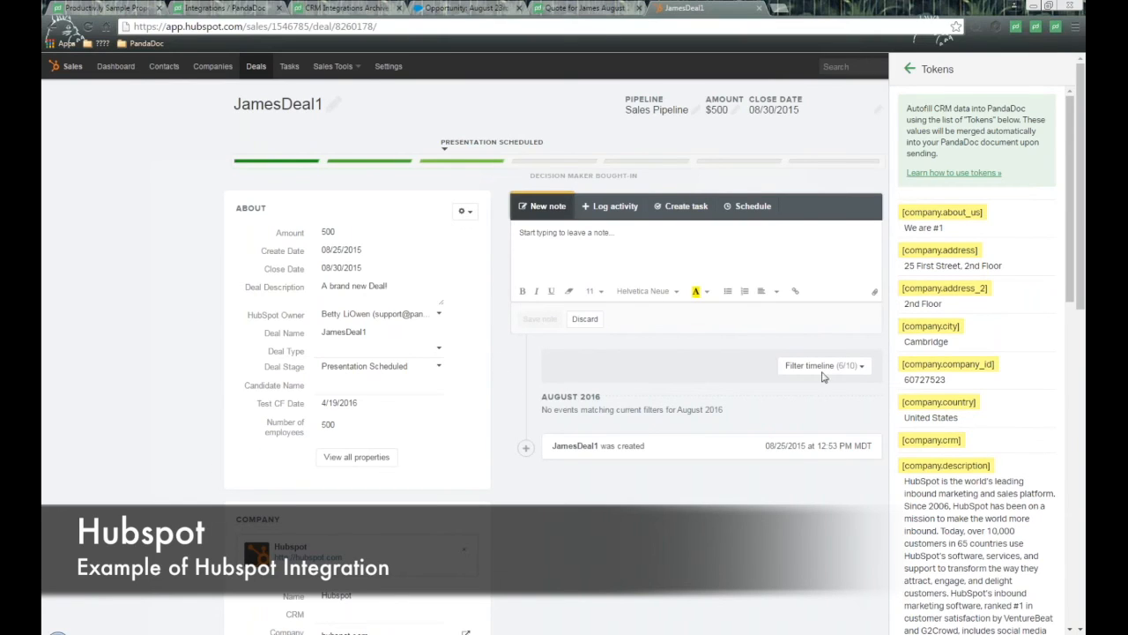
click(911, 70)
click(911, 71)
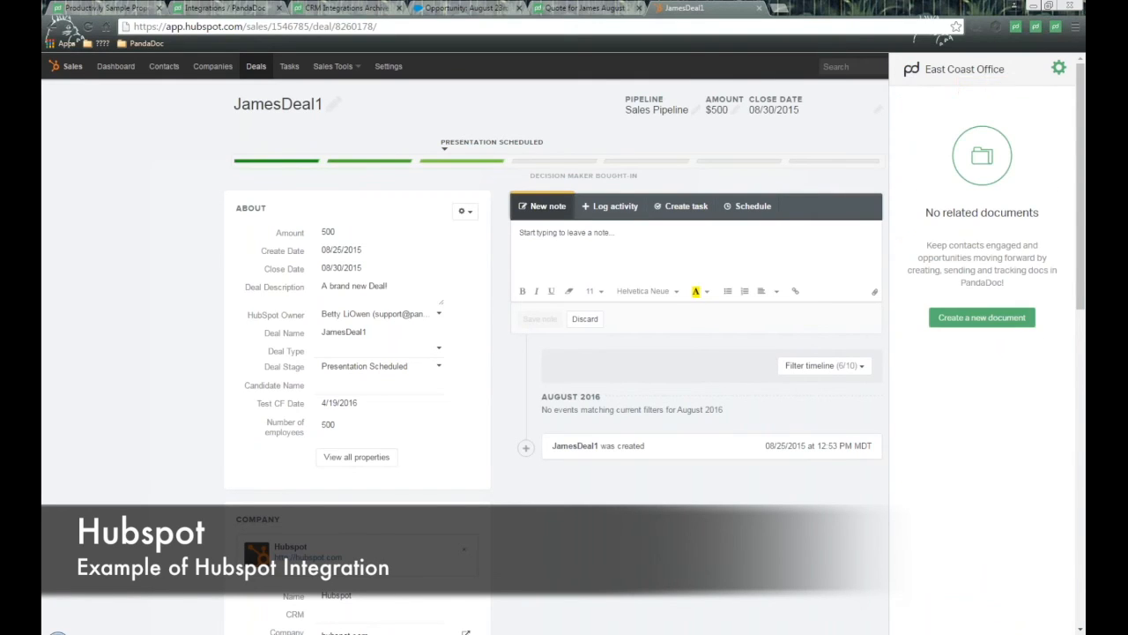
Create a new document for the deal from "HubSpot Integration Template - Master" in the Integration Templates folder.
click(982, 318)
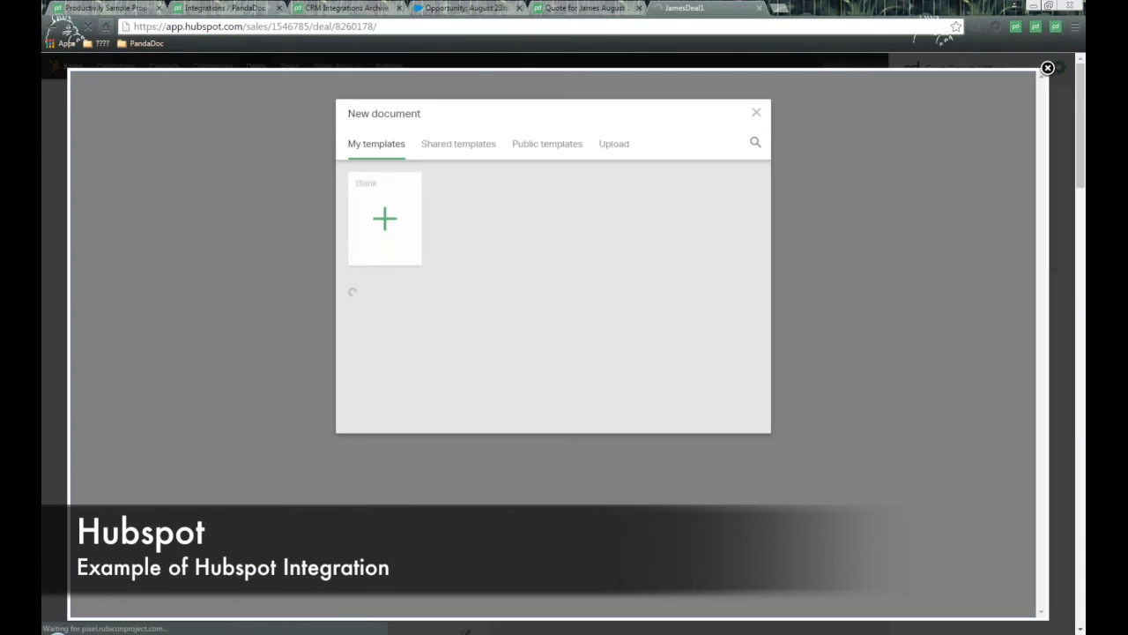
scroll(432, 347, down, 3)
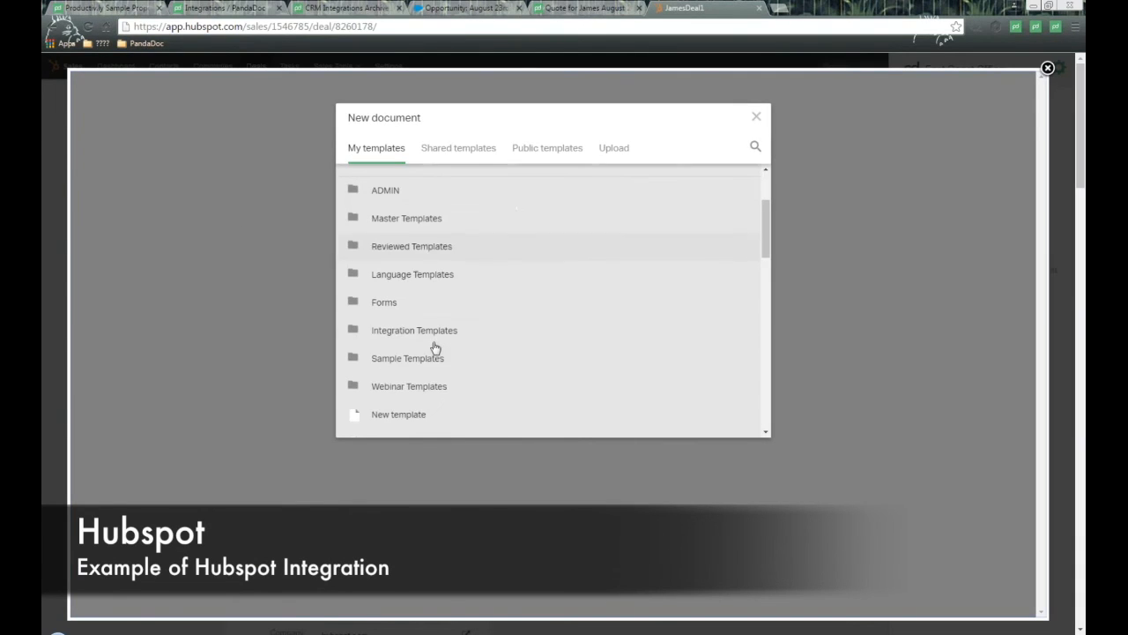
click(442, 331)
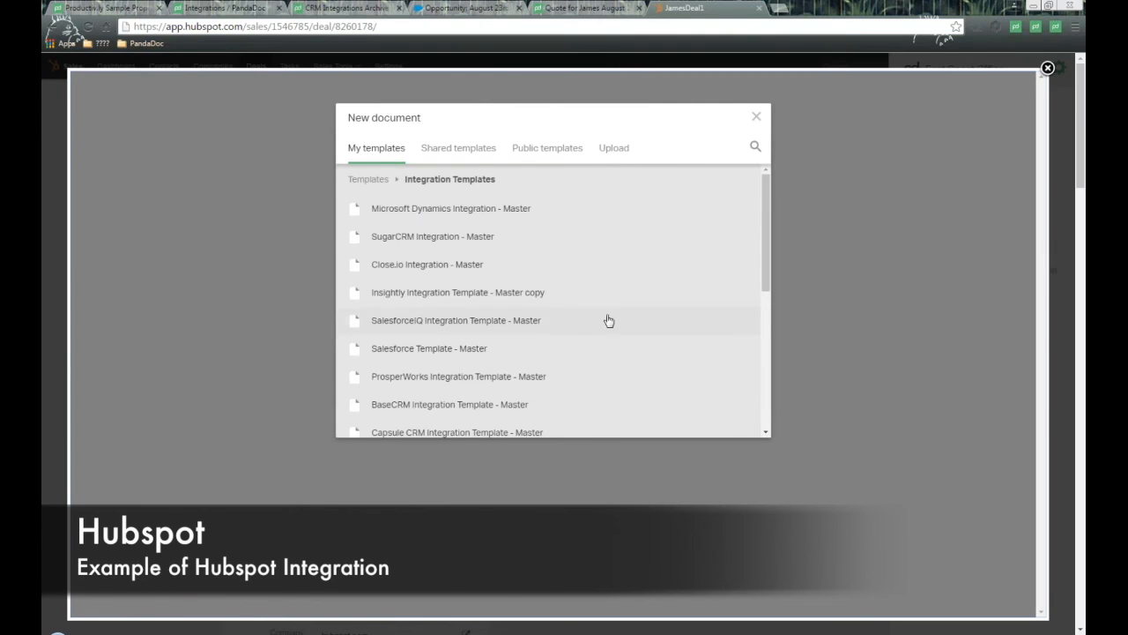
scroll(594, 307, down, 2)
scroll(583, 315, down, 4)
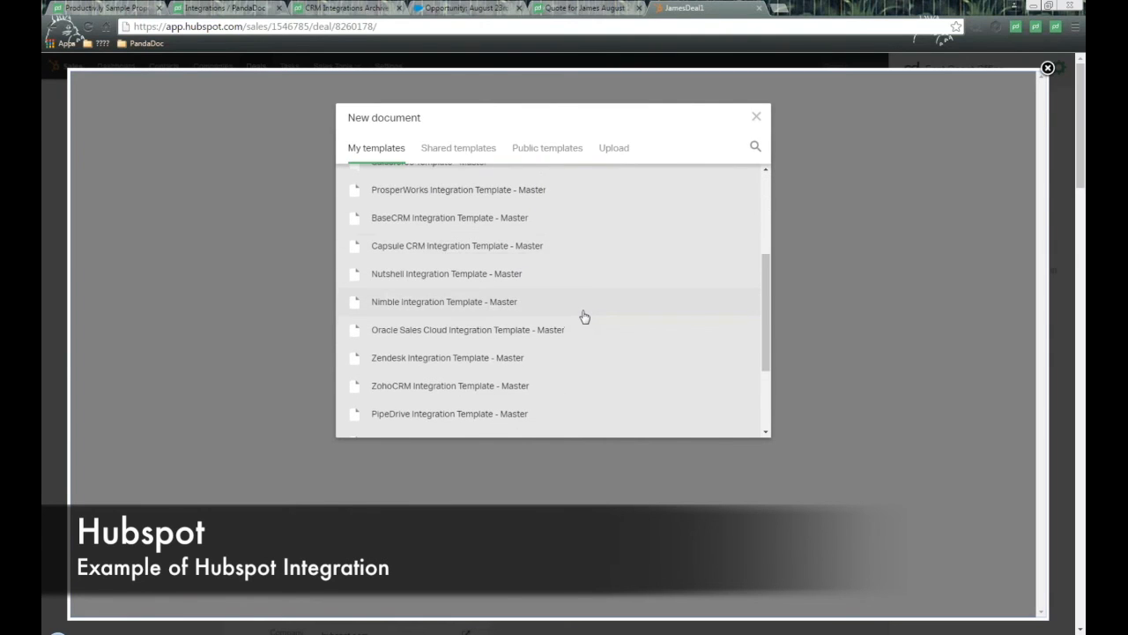
scroll(583, 315, up, 3)
scroll(583, 316, down, 3)
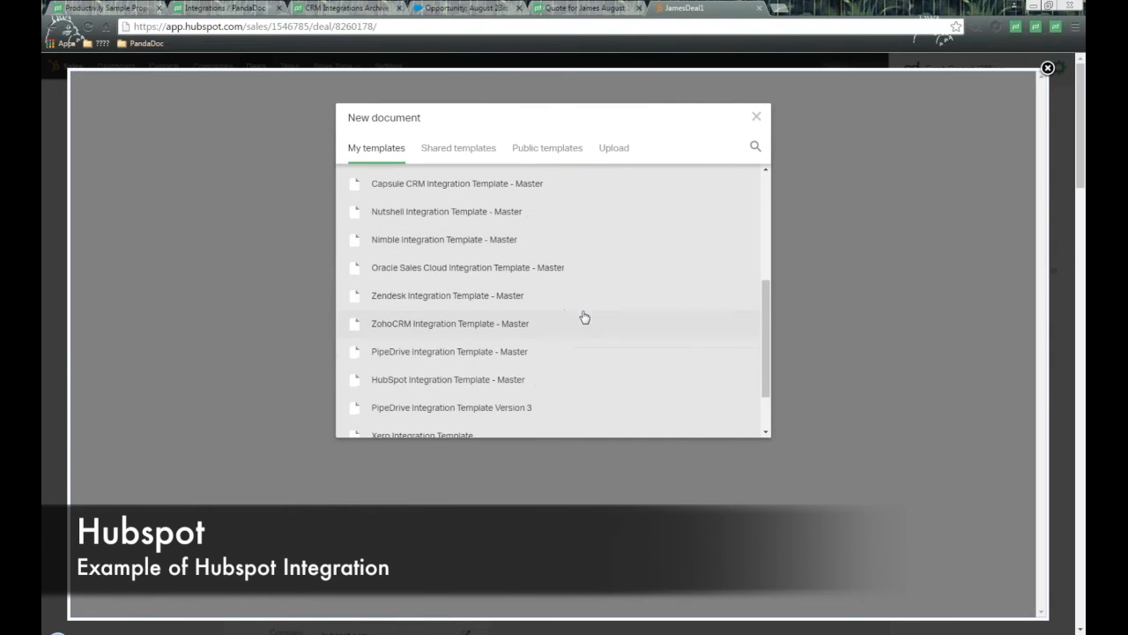
click(497, 386)
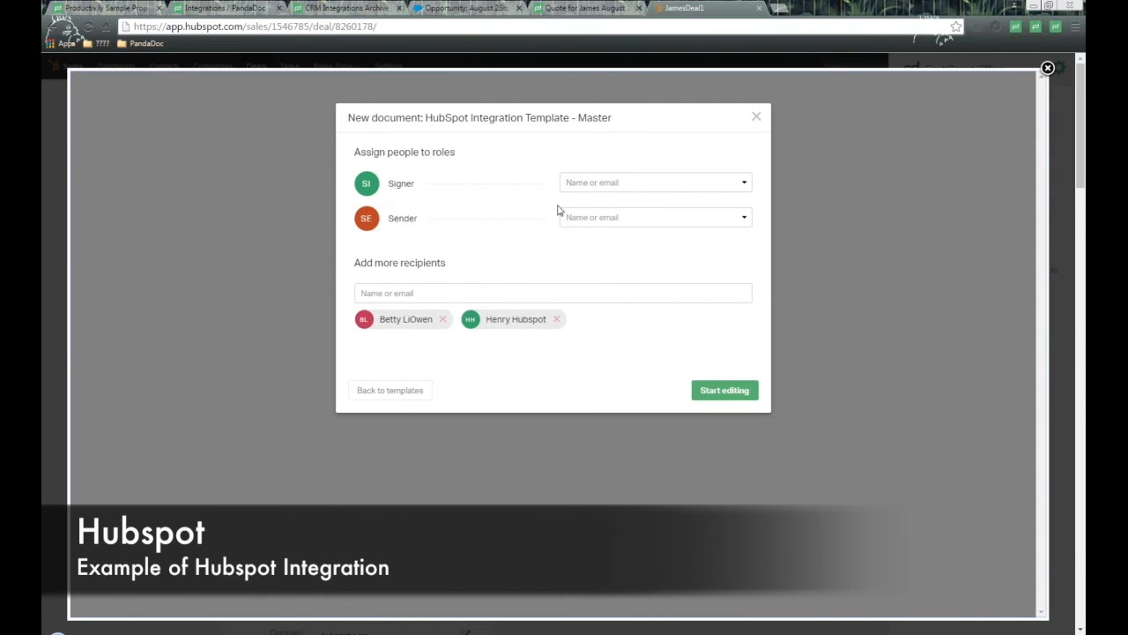
Assign the HubSpot contact as Signer and the PandaDoc support contact as Sender, and start editing the document.
click(711, 182)
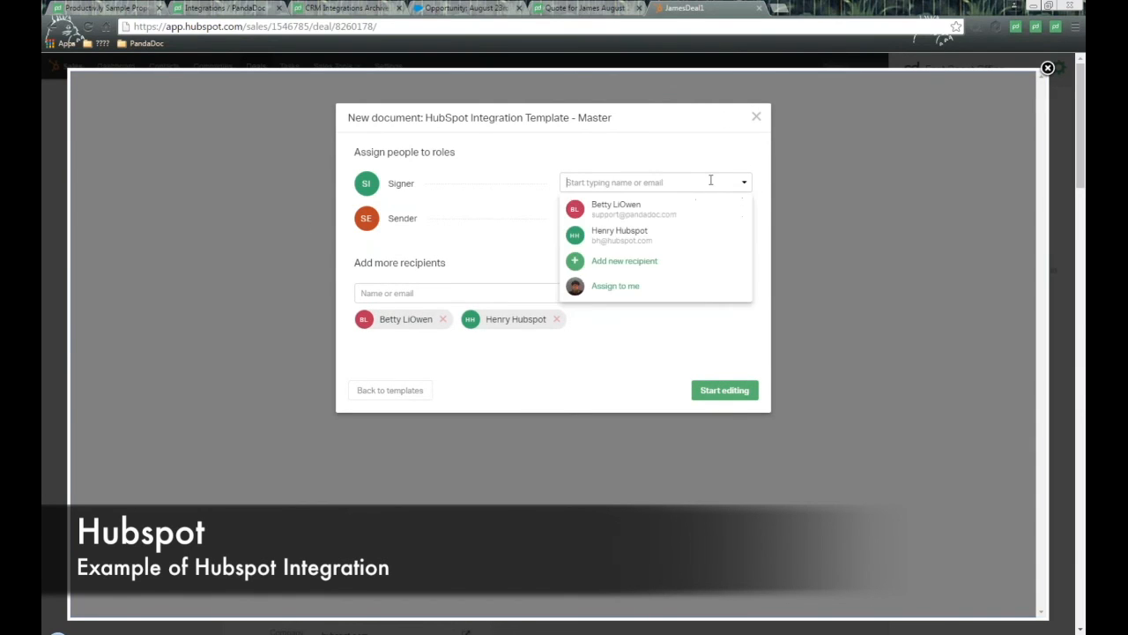
click(647, 235)
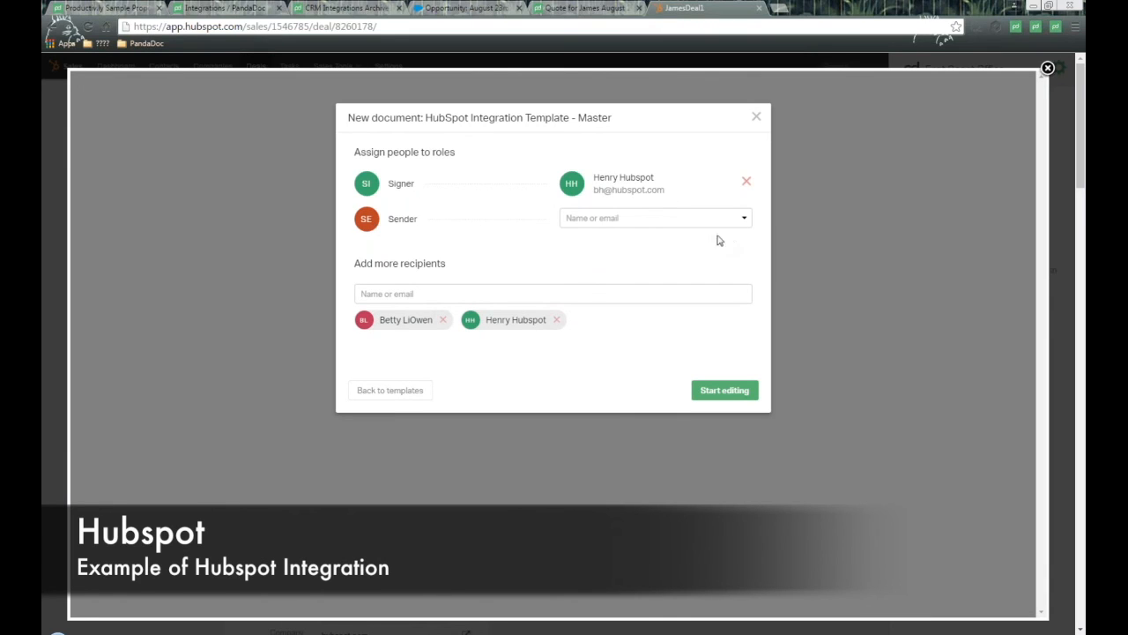
click(661, 217)
click(638, 248)
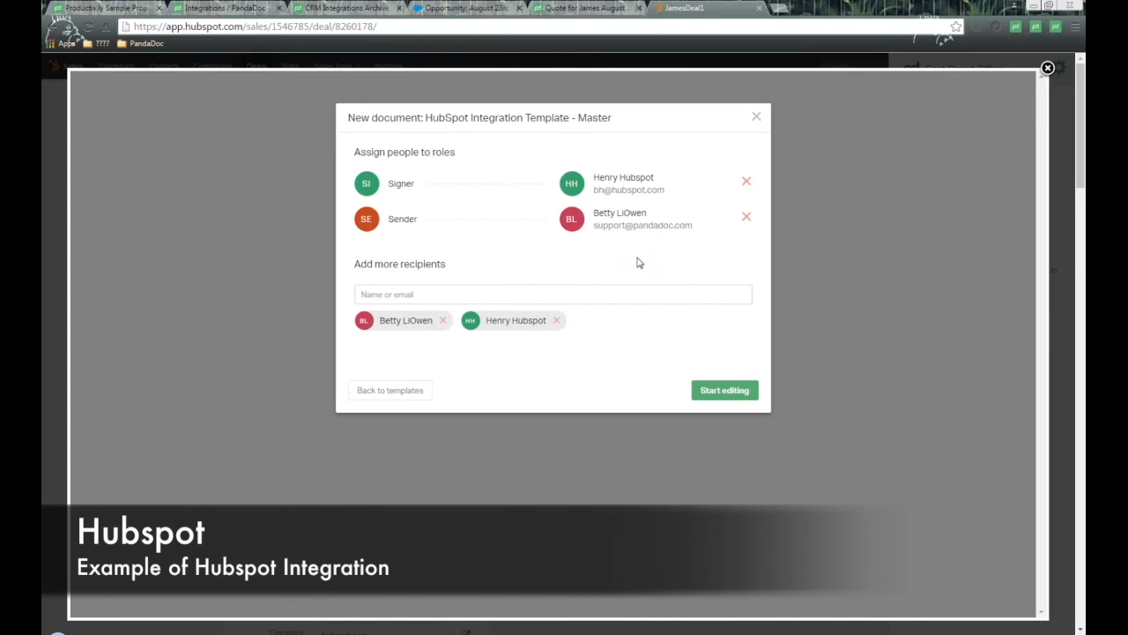
click(727, 390)
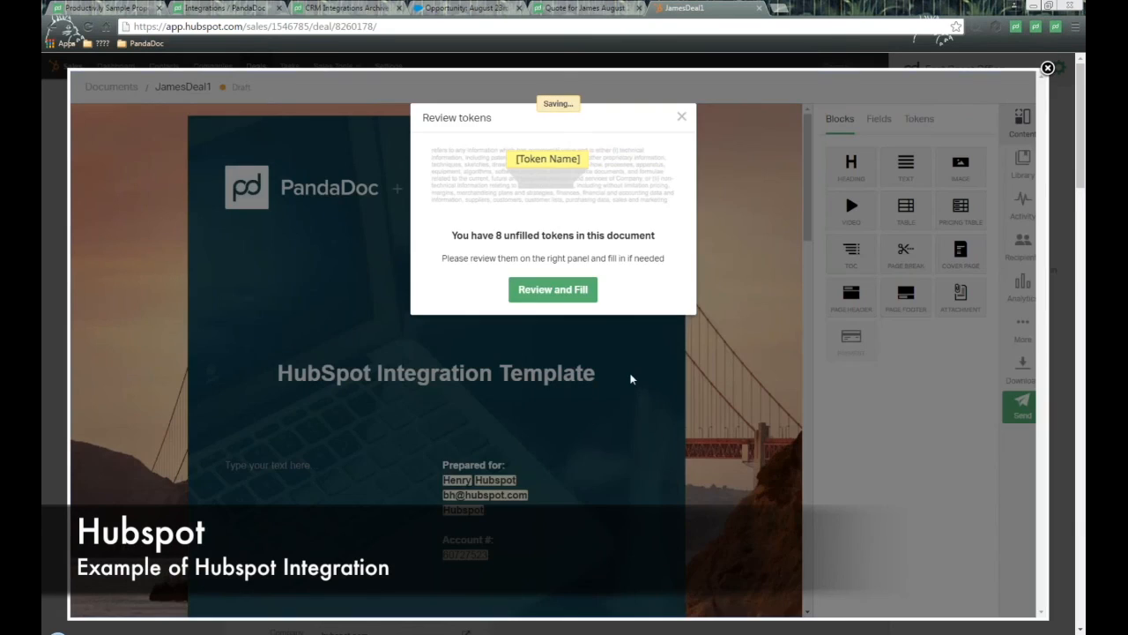
Dismiss the unfilled tokens prompt and examine the contact tokens on the cover page and in the PandaDoc Roles table.
click(632, 377)
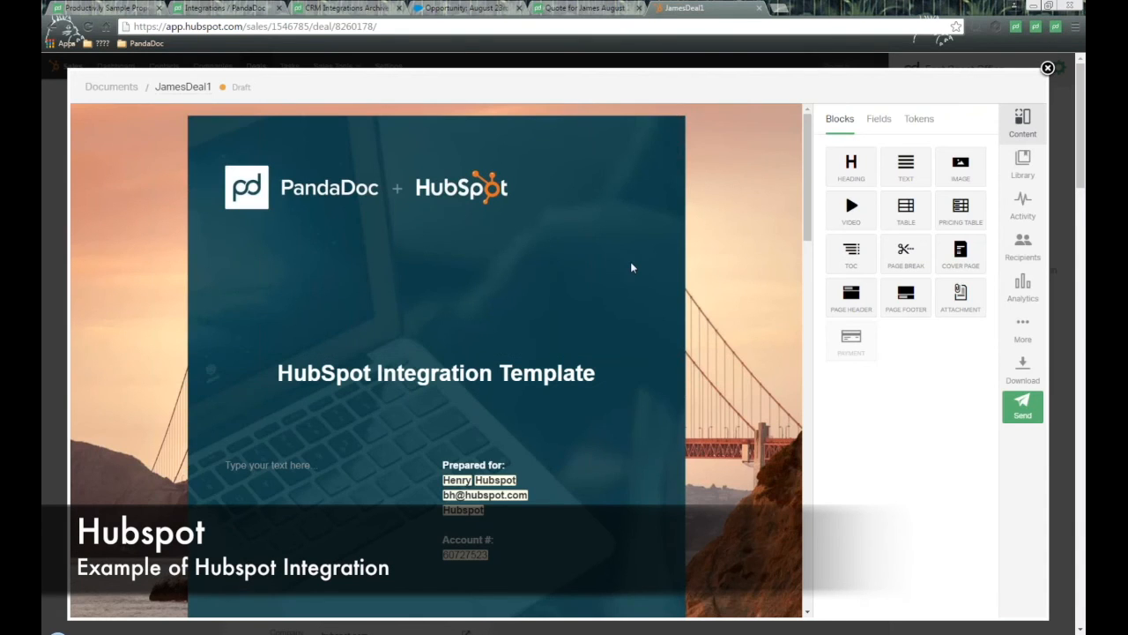
scroll(685, 259, down, 3)
click(487, 307)
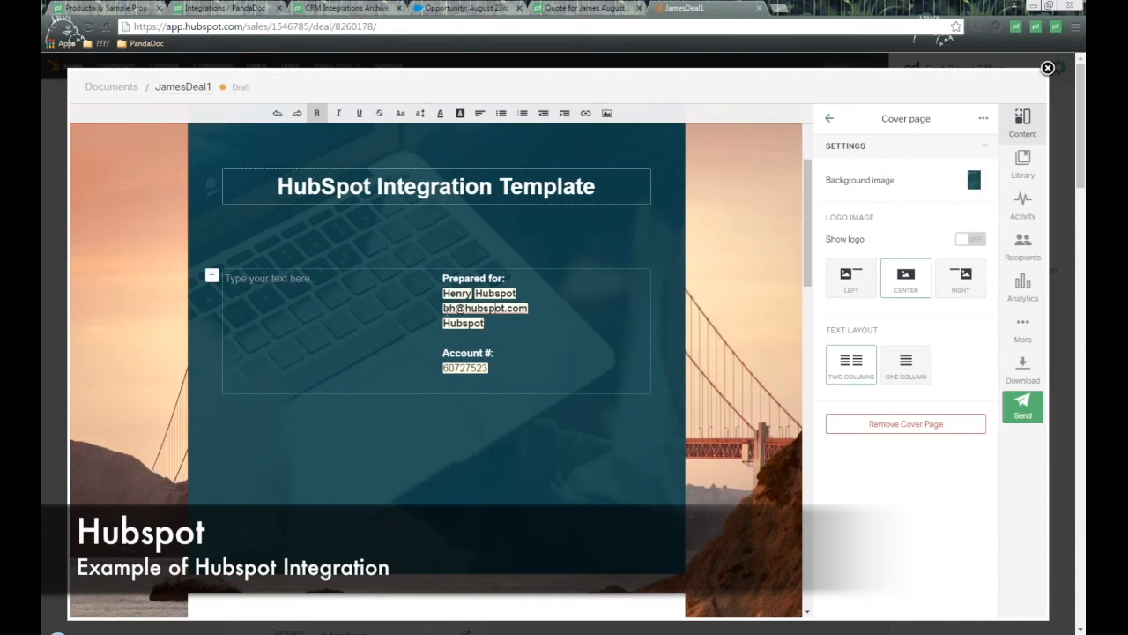
scroll(573, 296, down, 5)
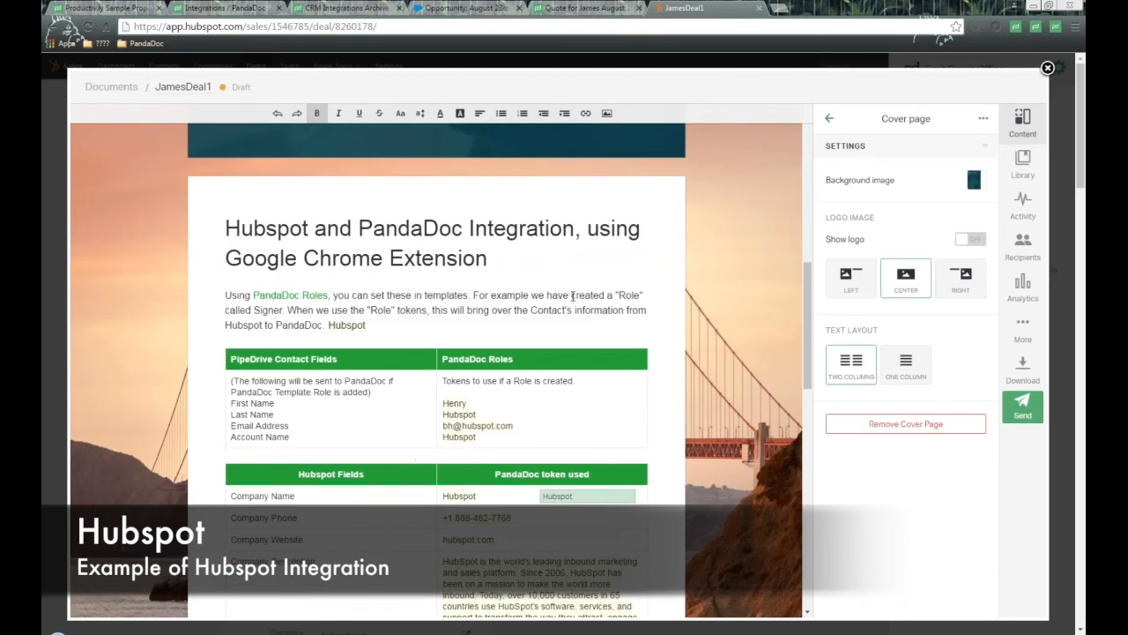
scroll(573, 296, down, 4)
click(467, 211)
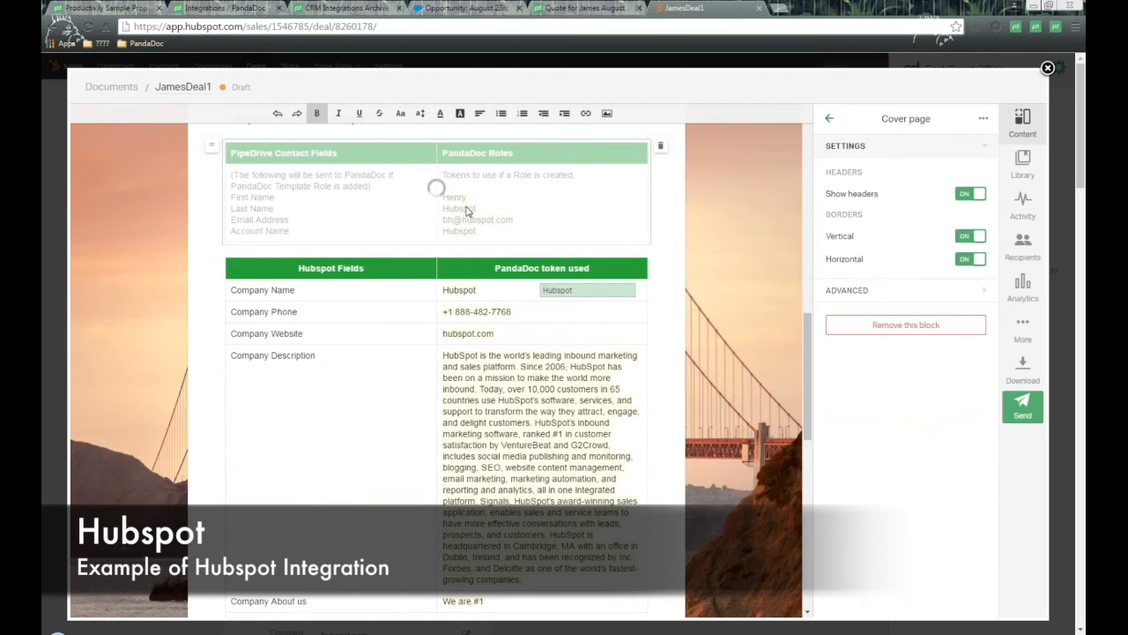
Look through the company tokens in the Hubspot Fields table, and close the document editor to return to the deal.
scroll(606, 277, down, 1)
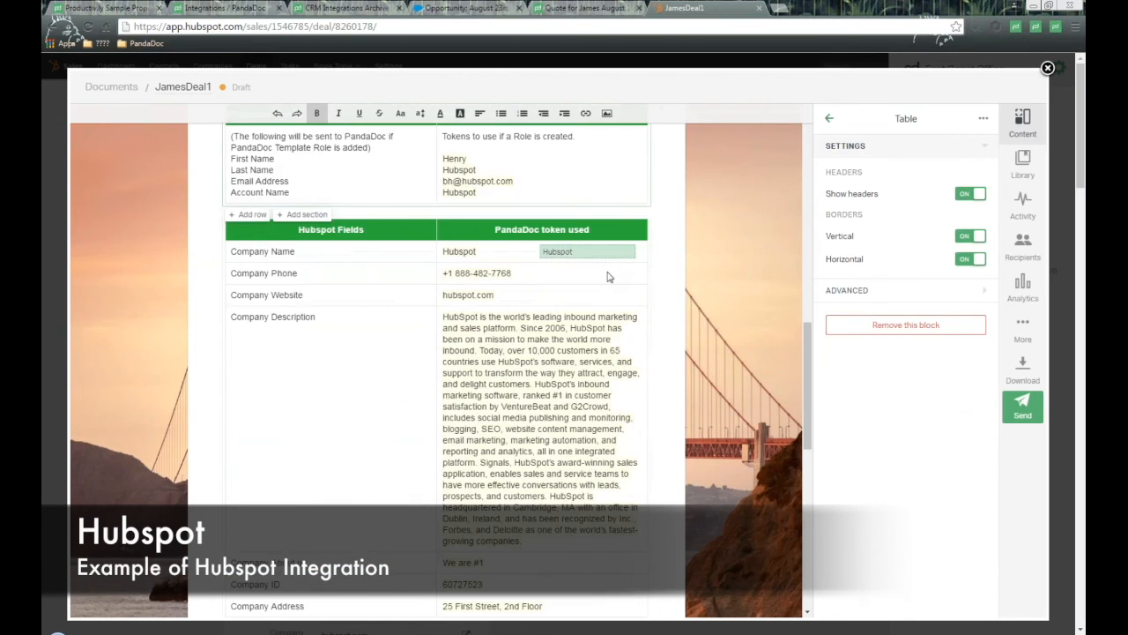
scroll(607, 277, down, 4)
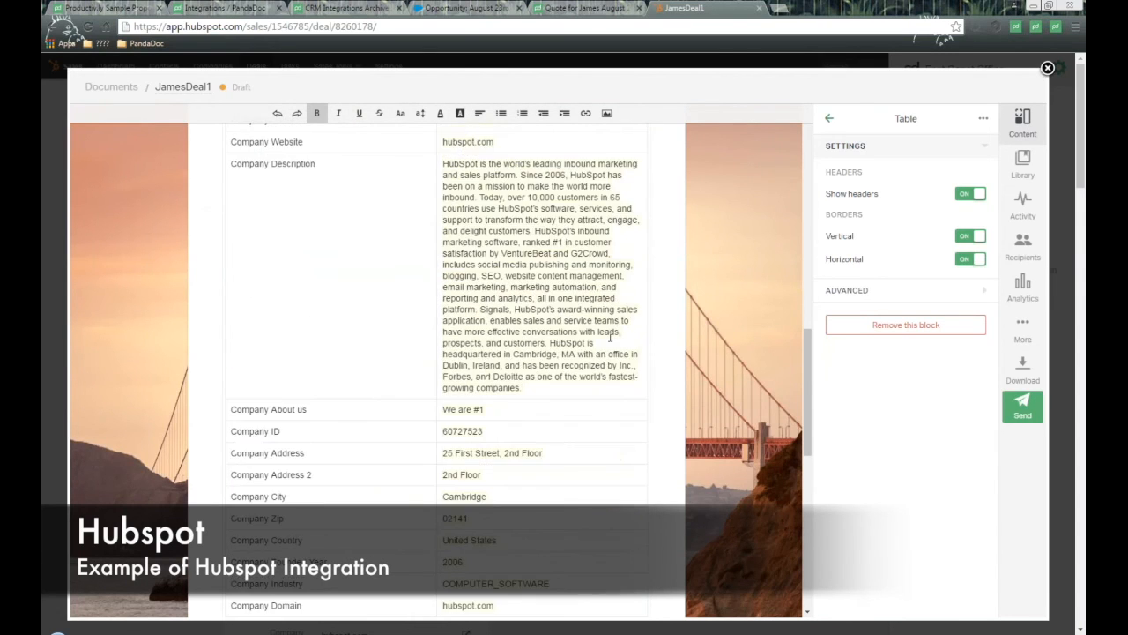
scroll(610, 336, down, 8)
scroll(553, 345, up, 8)
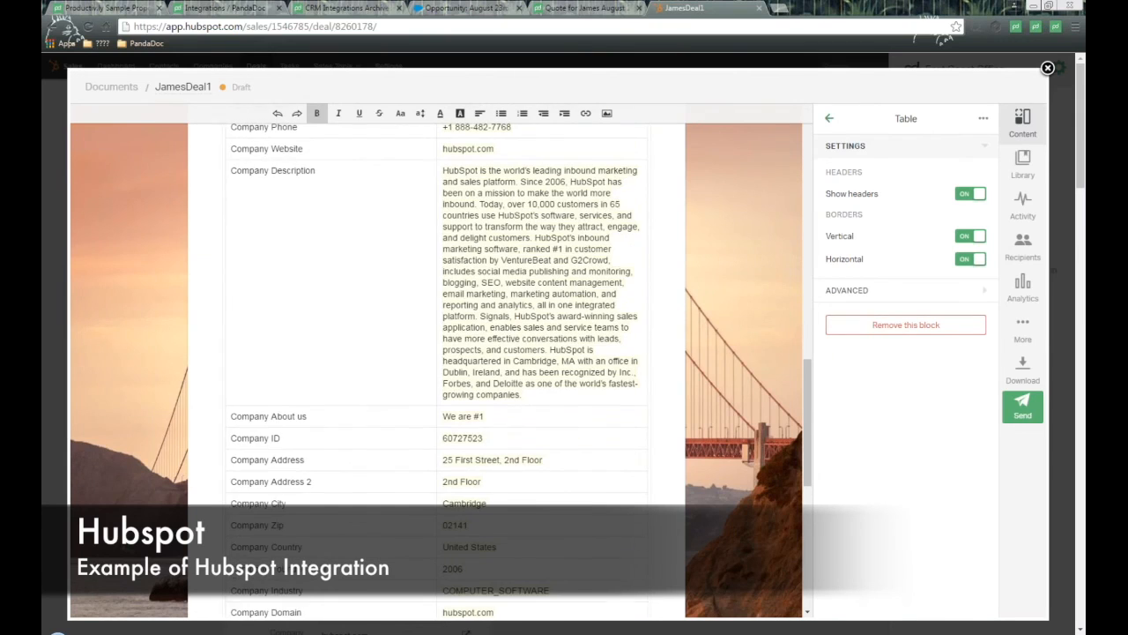
scroll(436, 370, up, 15)
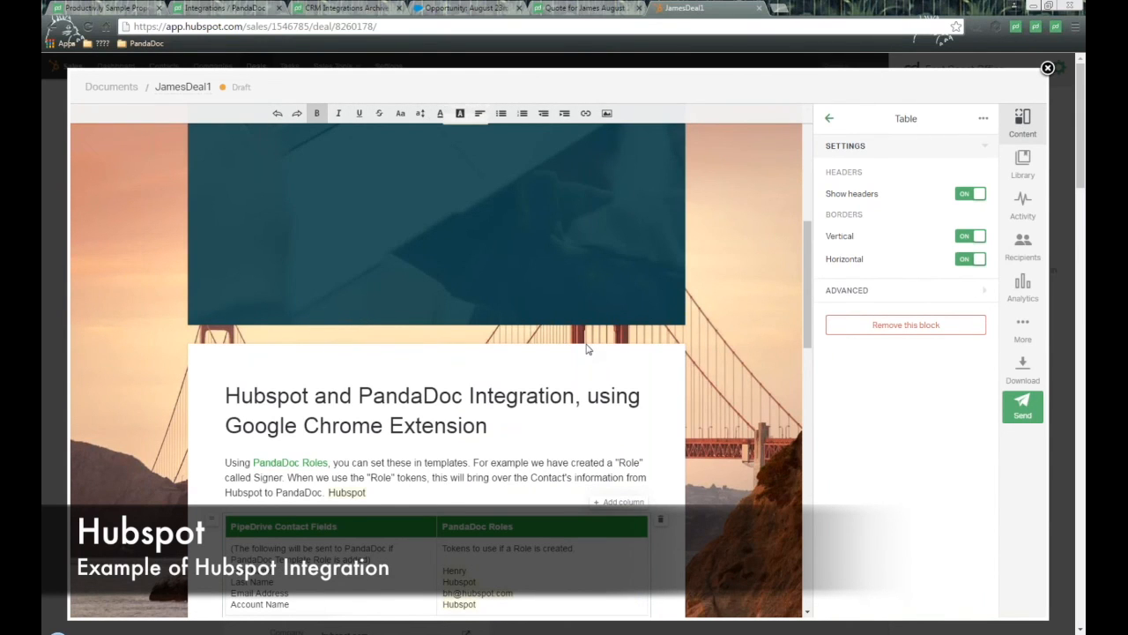
click(1048, 68)
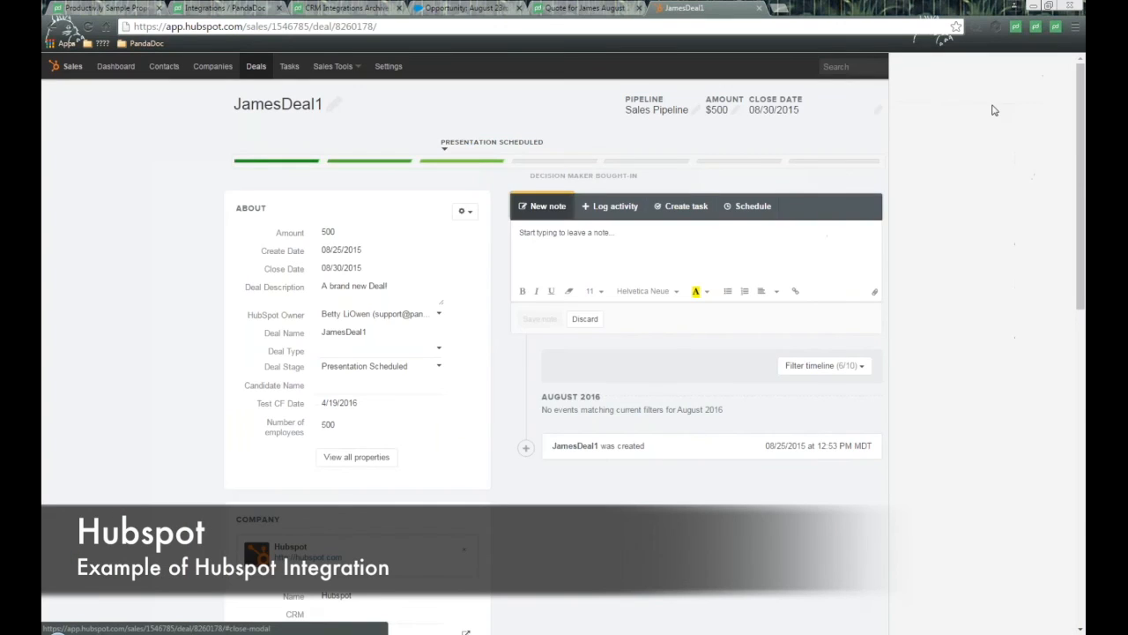
Switch to the Productiv.ly Sample Proposal template and view its roles.
click(119, 8)
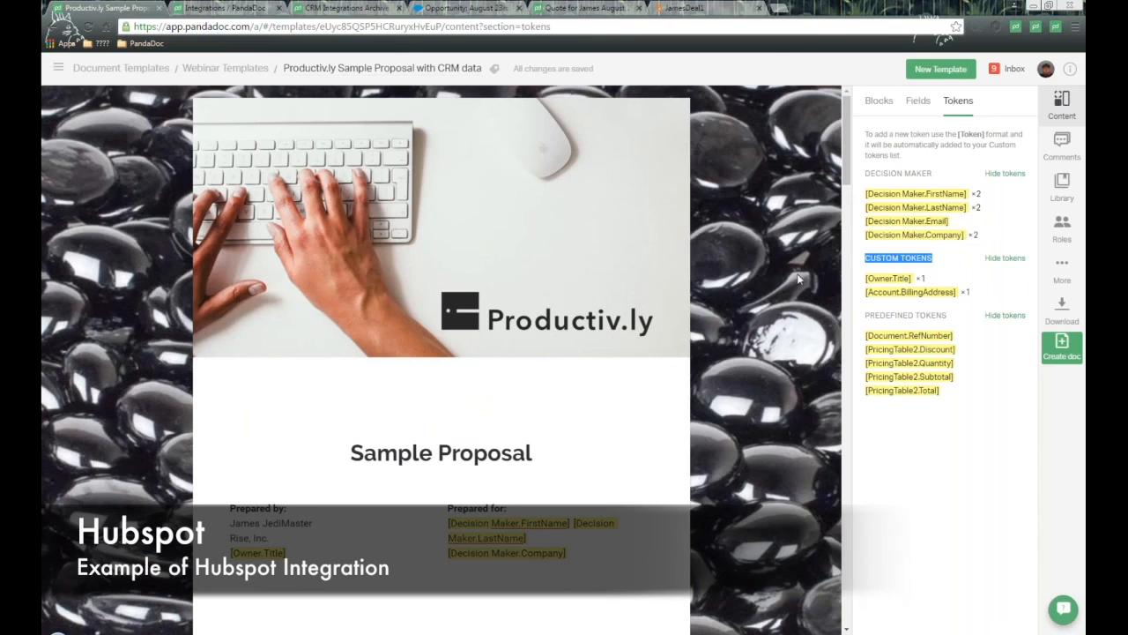
click(1071, 237)
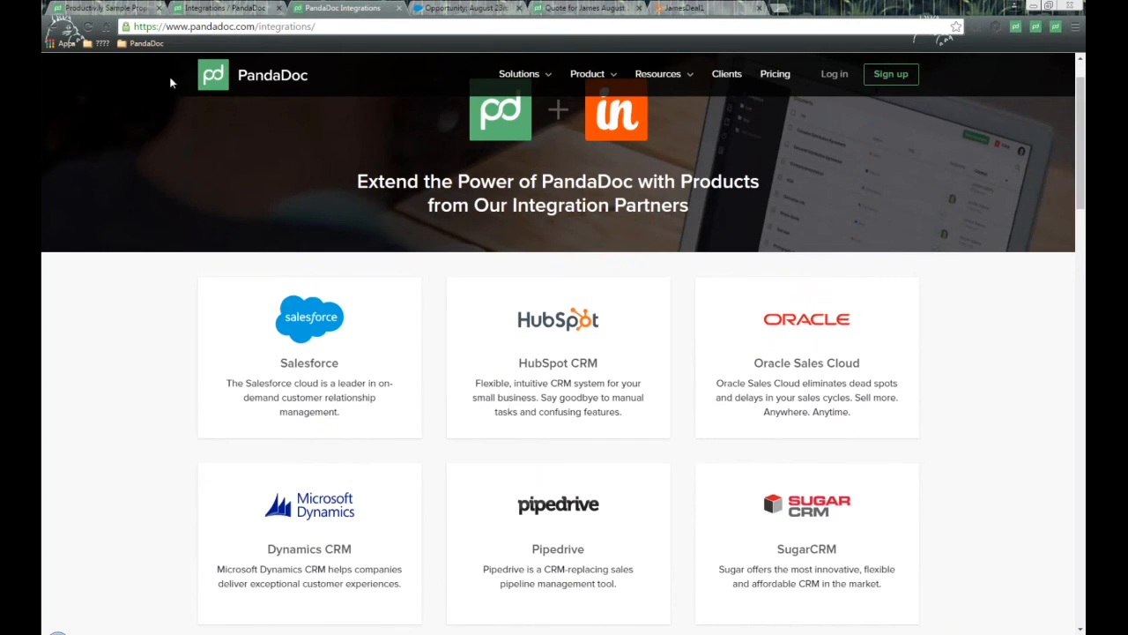
click(105, 8)
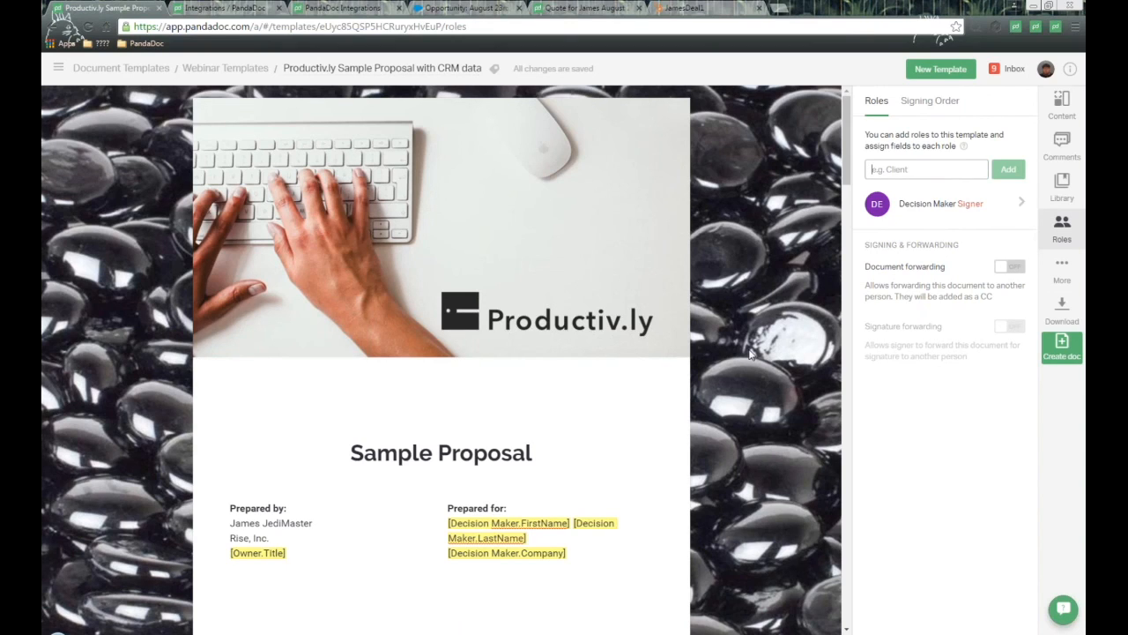
Open the PandaDoc FAQs help center from the PandaDoc bookmarks, in place of the public integrations page.
click(582, 8)
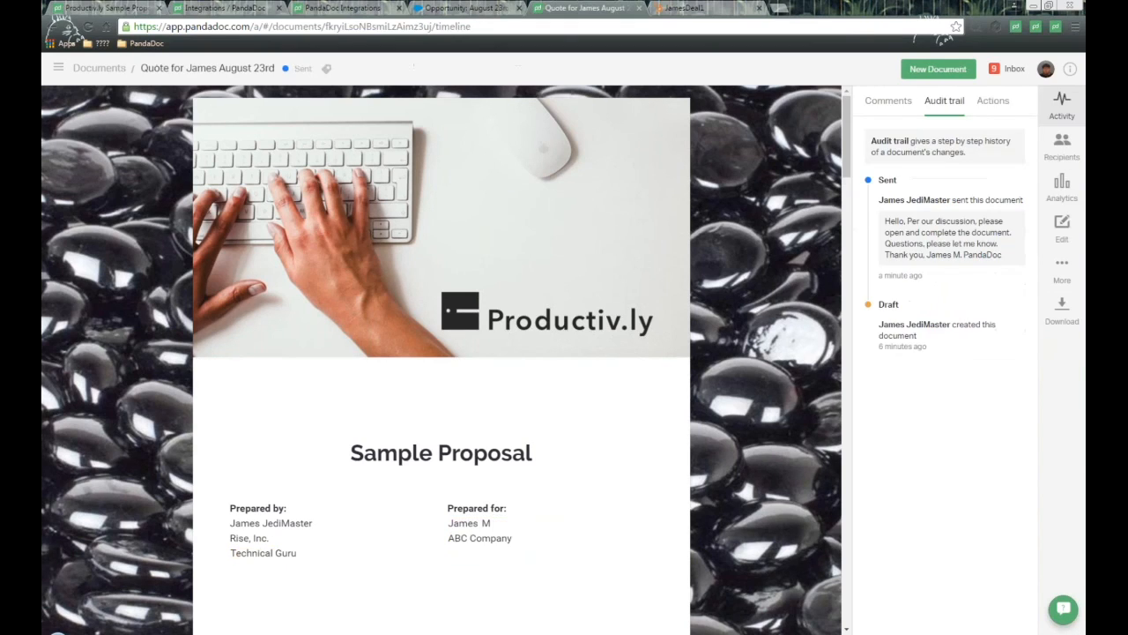
click(342, 7)
click(147, 43)
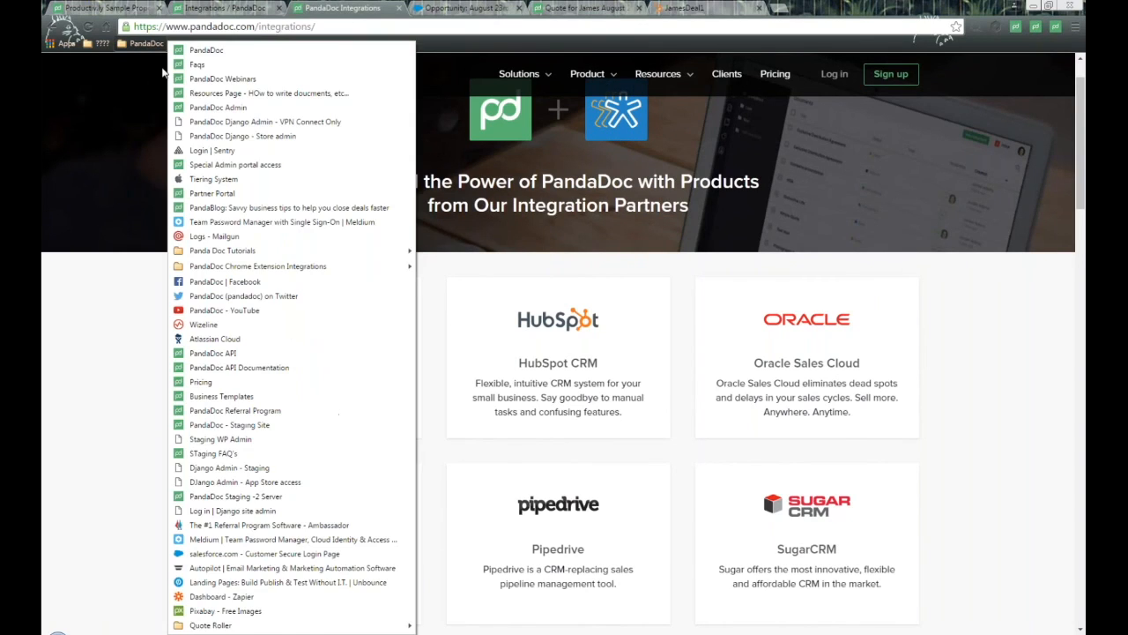
click(169, 72)
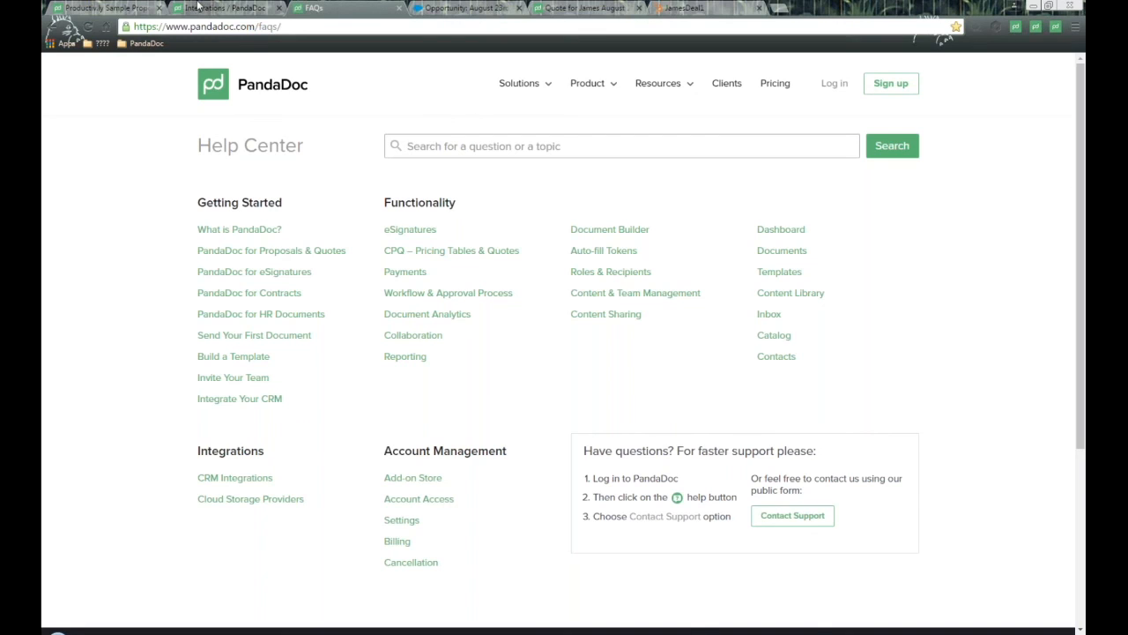
Search the template's in-app Support Center for "hubspot" and look over the article "HubSpot CRM Integration with PandaDoc".
click(113, 8)
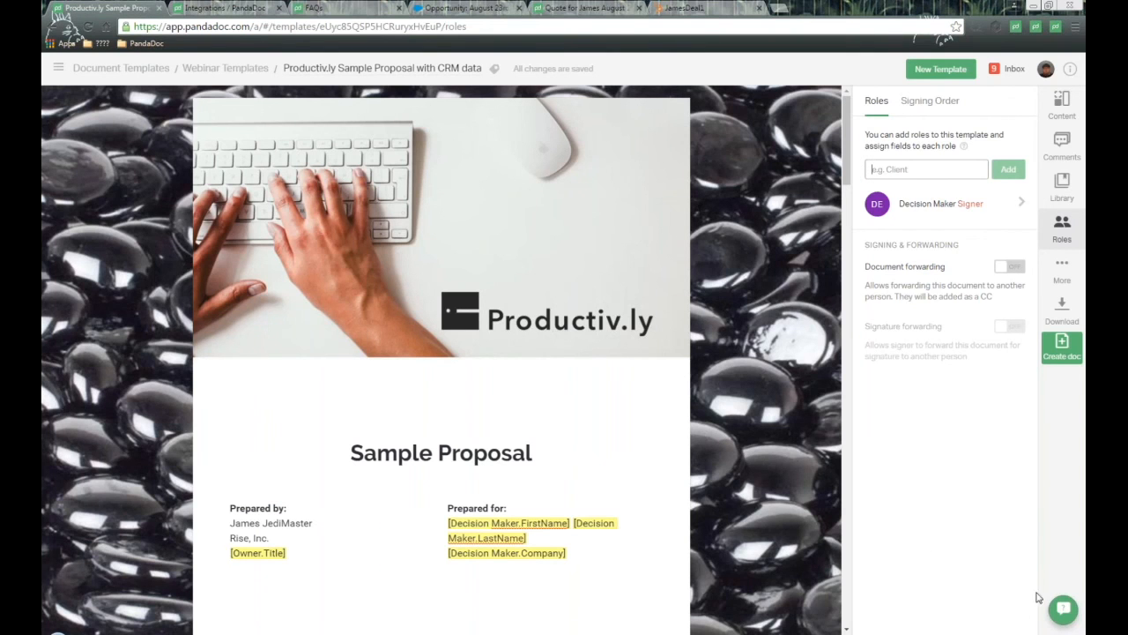
click(1067, 610)
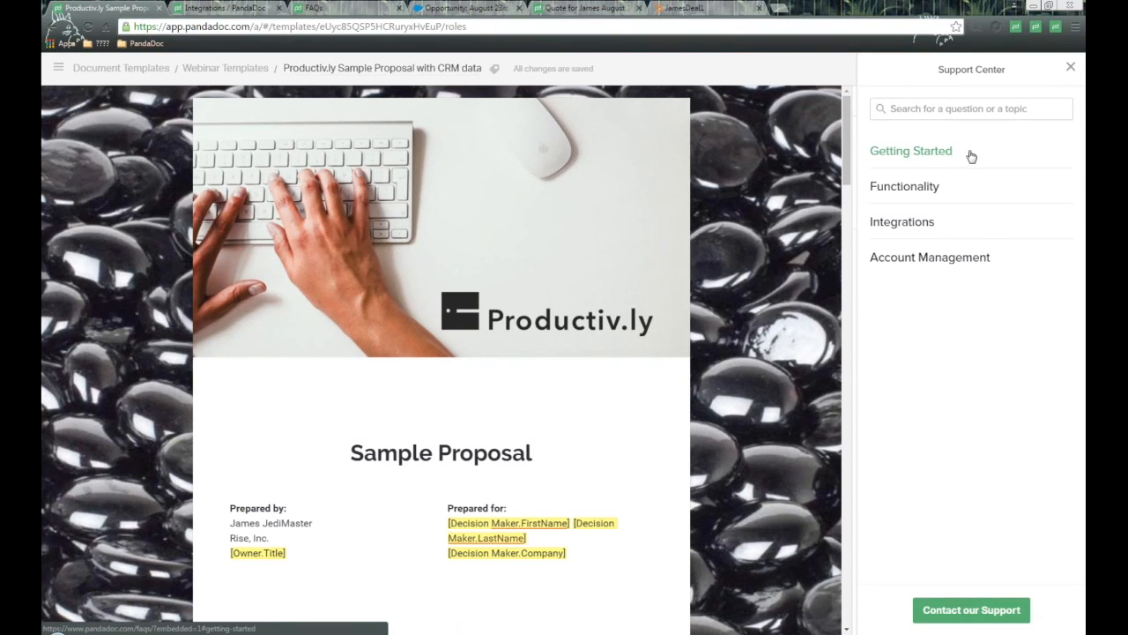
click(956, 101)
text(hubspot)
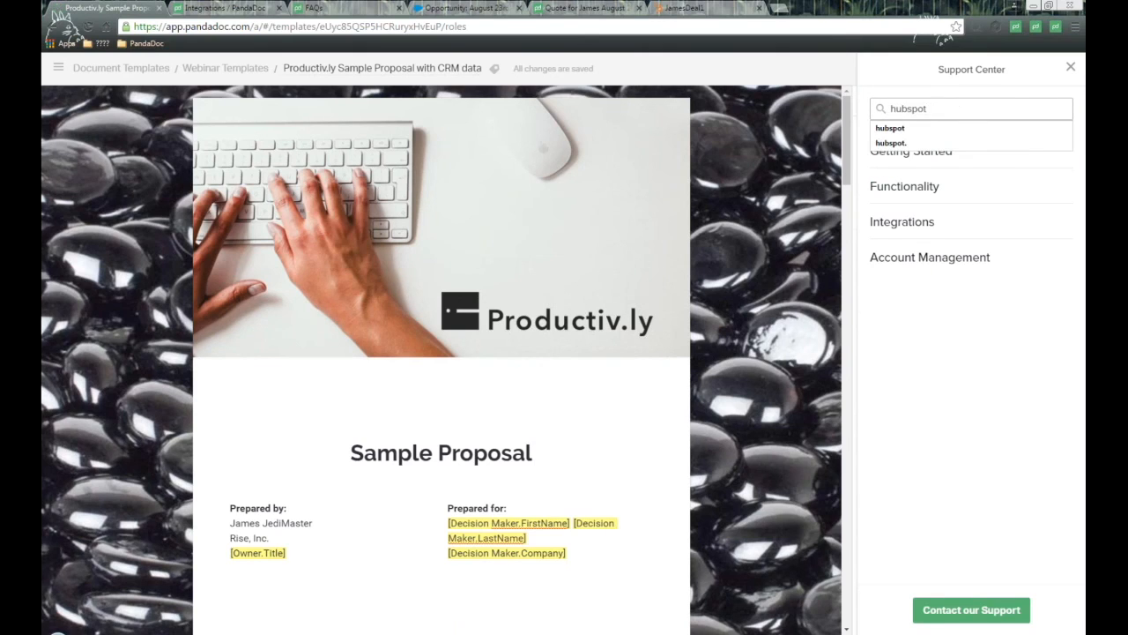
key(Return)
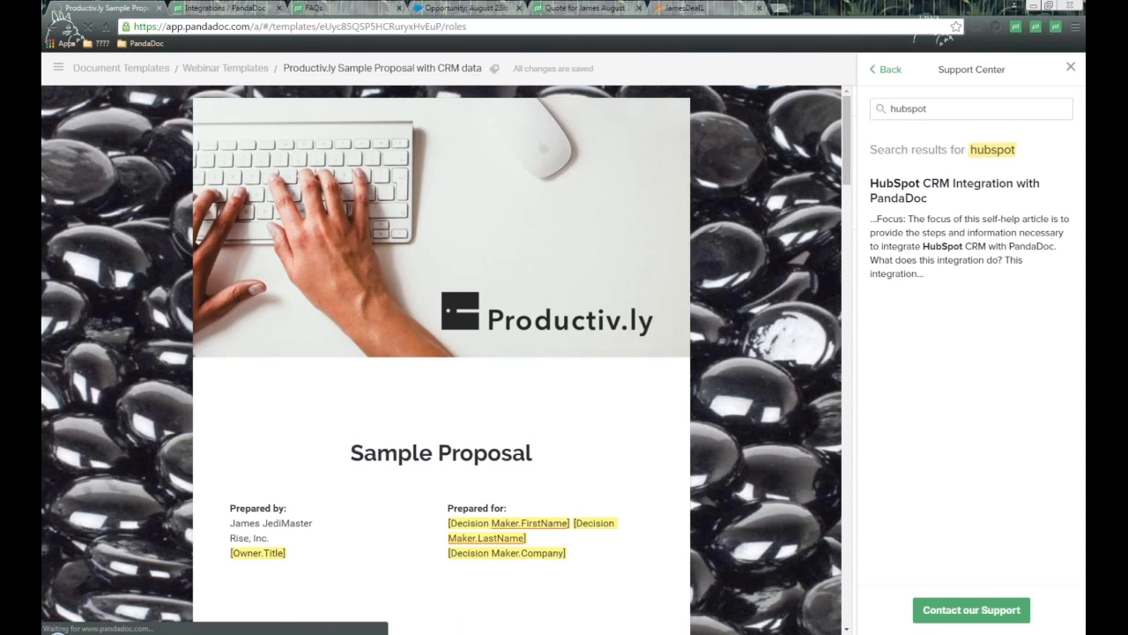
click(1021, 225)
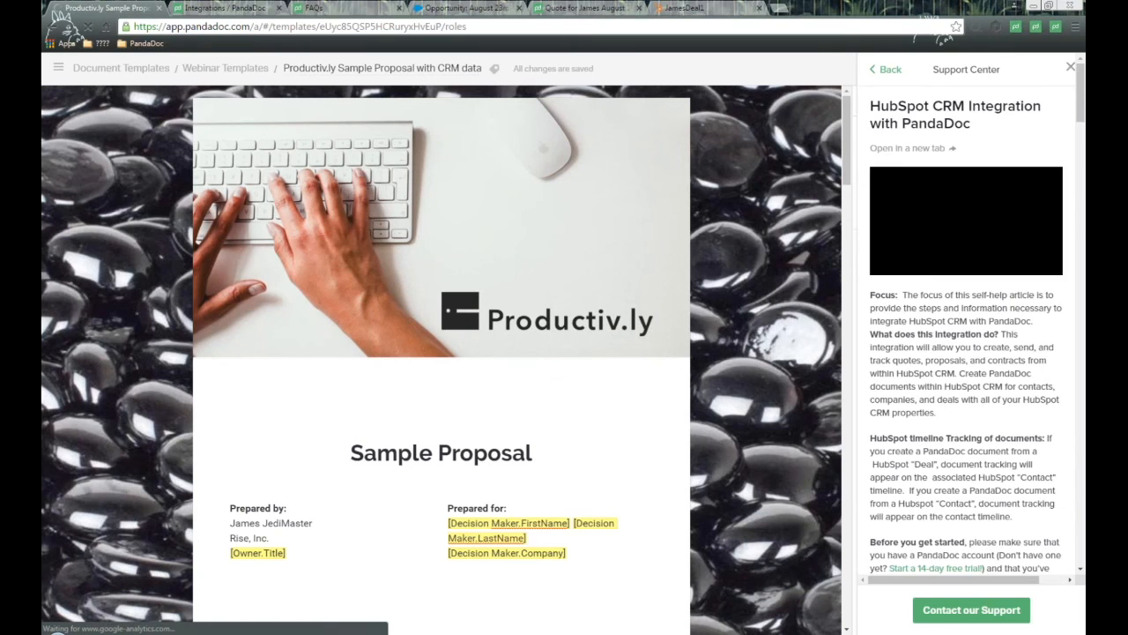
scroll(967, 353, down, 4)
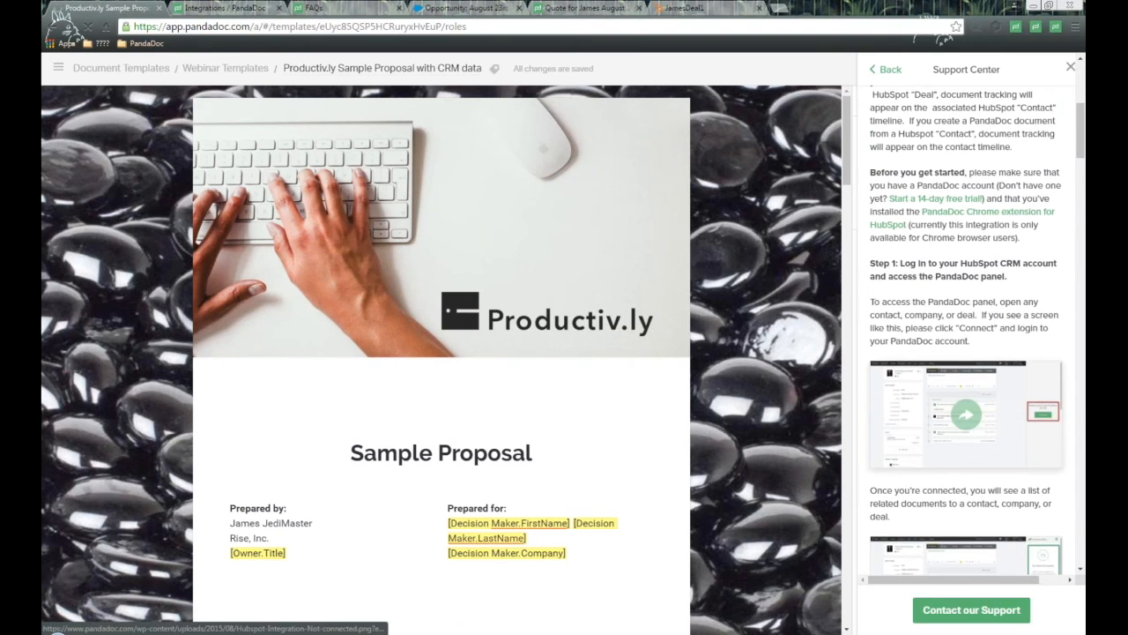
scroll(996, 399, up, 4)
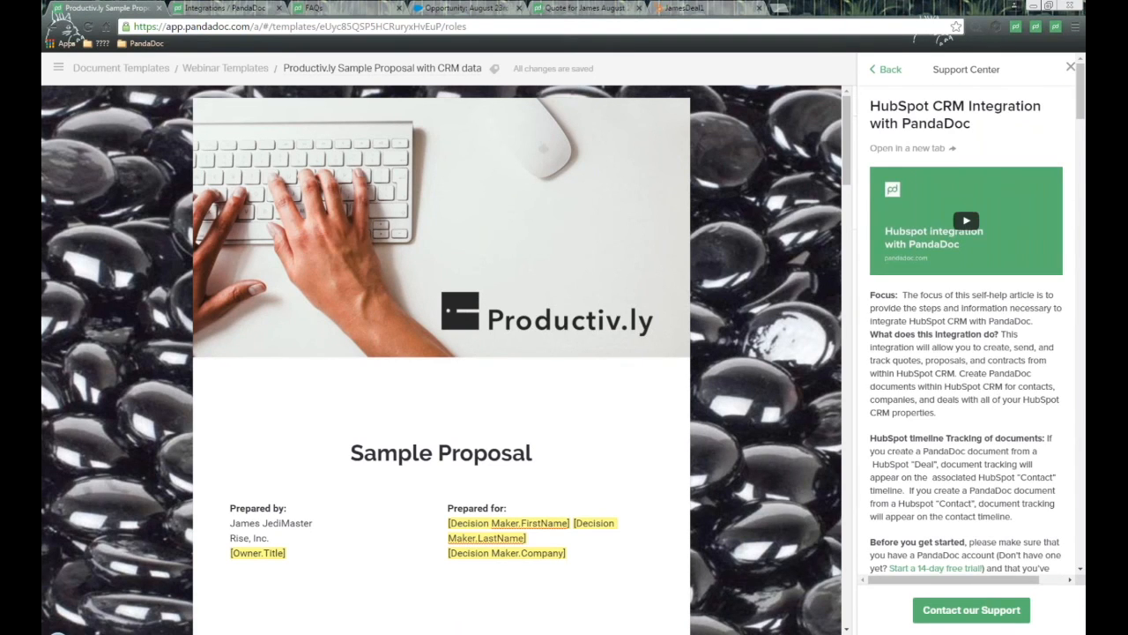
Open a new conversation with the PandaDoc support team, and close the Support Center to return to the template.
click(970, 608)
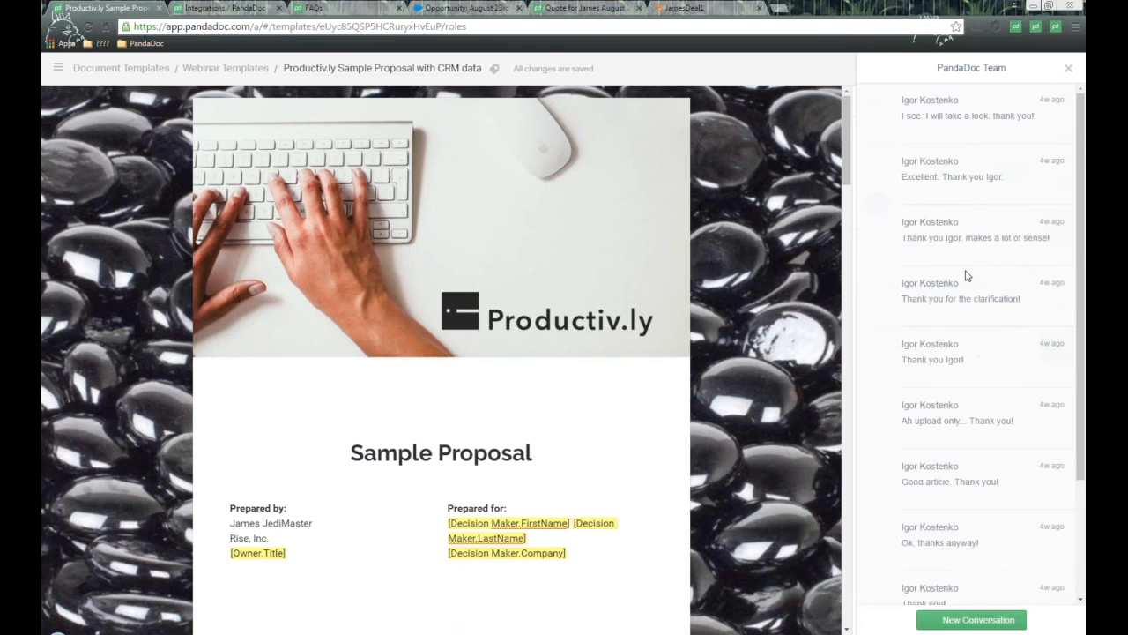
click(970, 622)
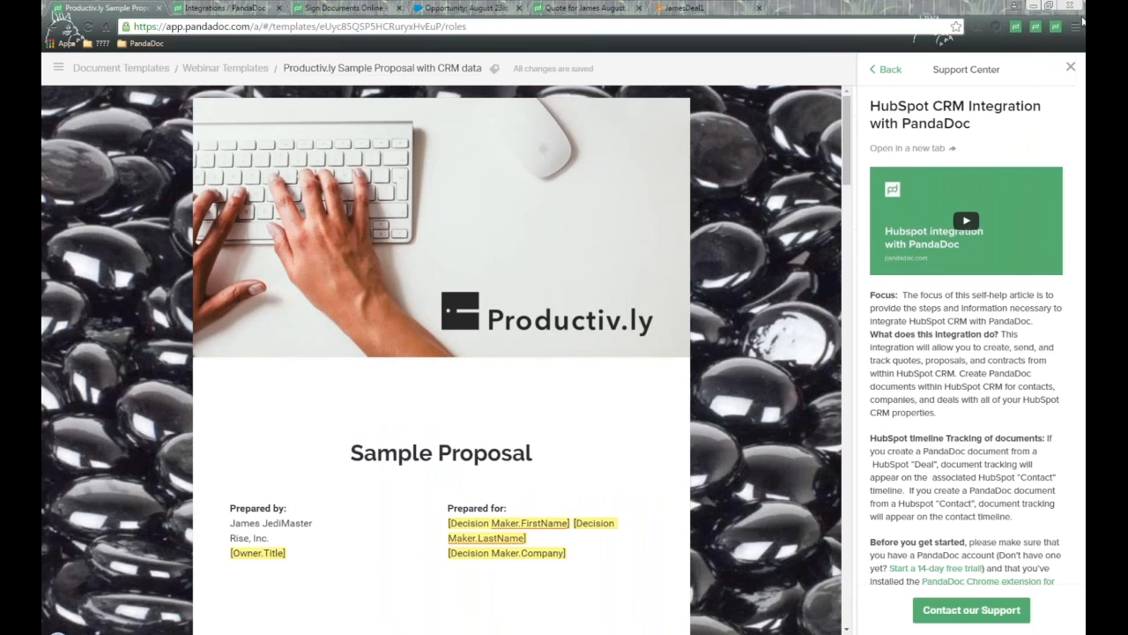
click(1070, 67)
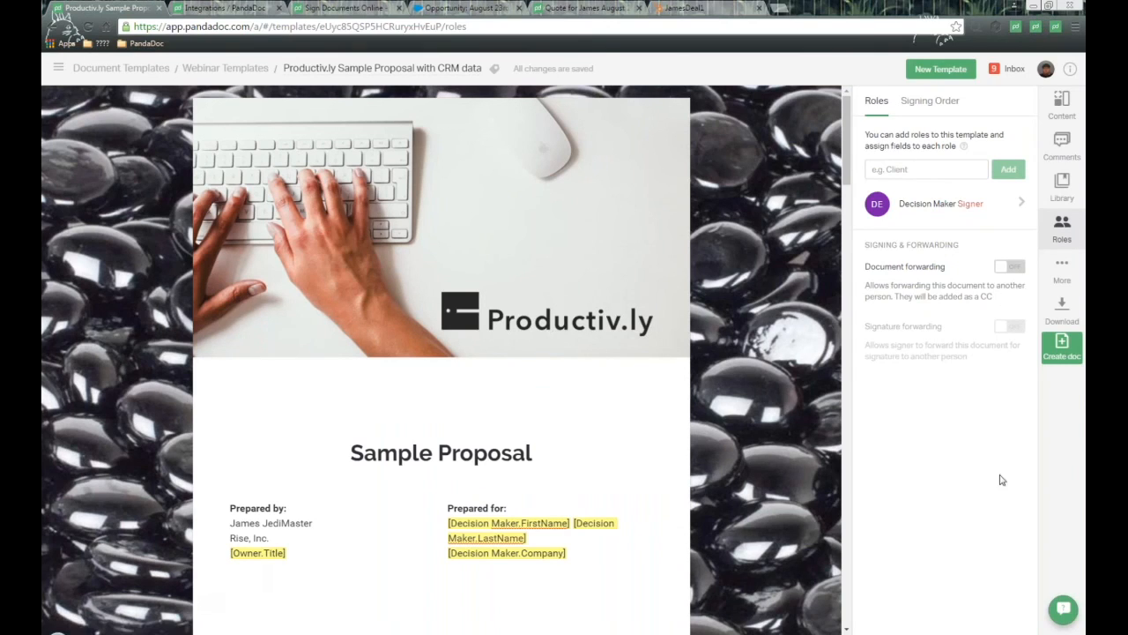